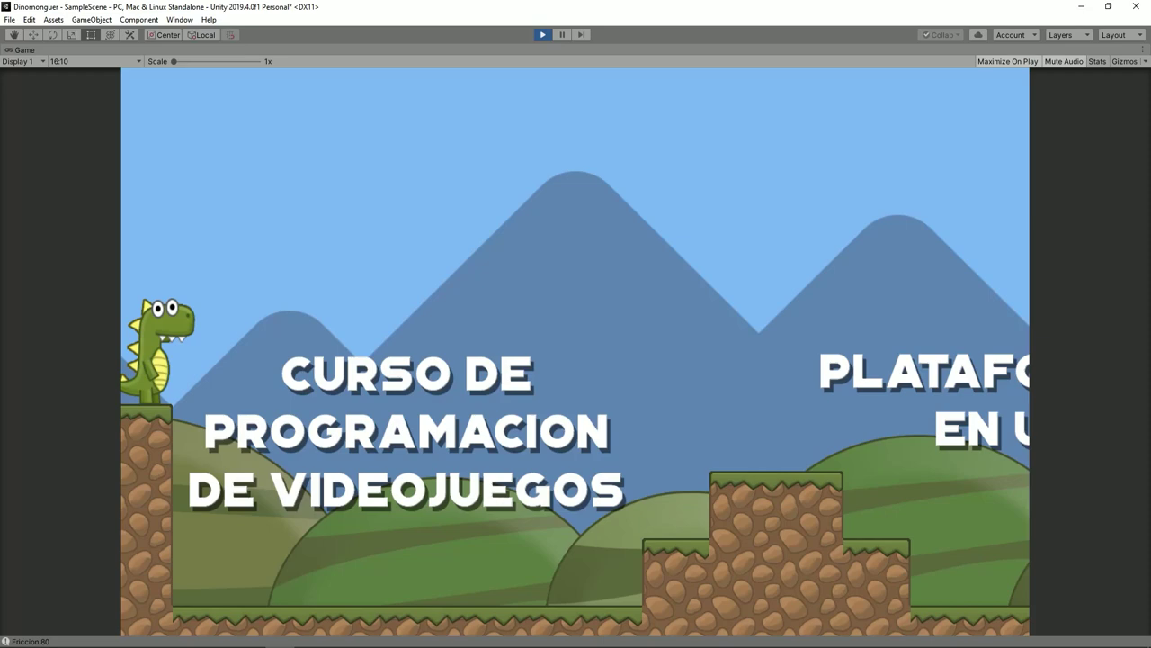
- Walk the dino right through the demo level, jumping onto platforms toward CAPITULO 1
key(Right)
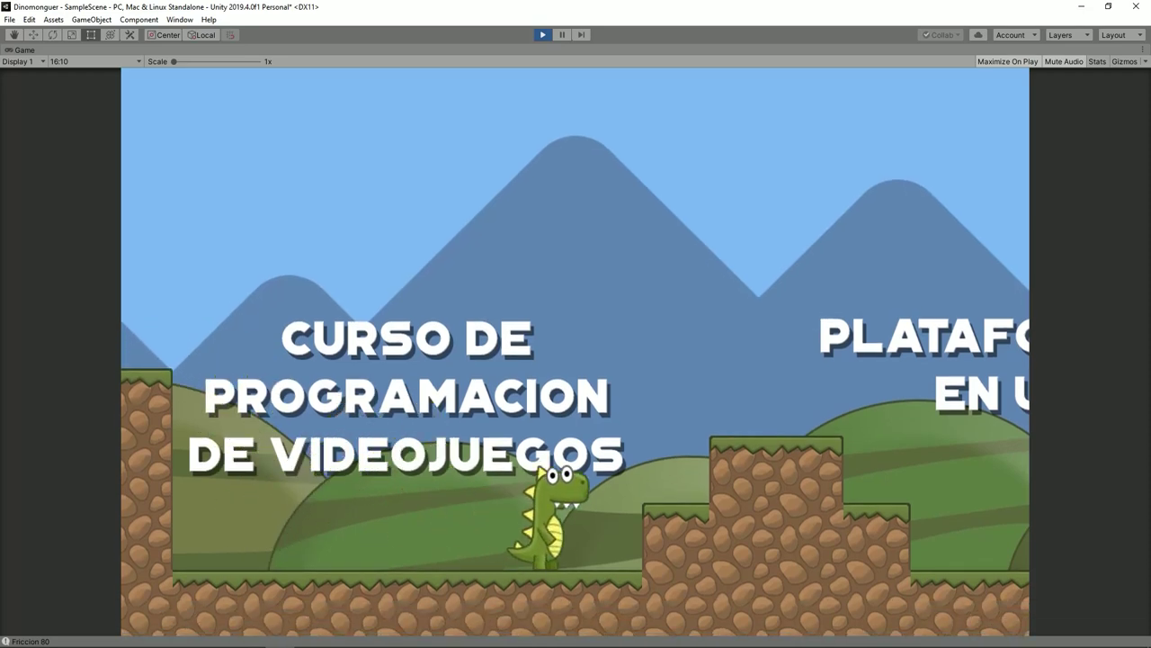
key(space)
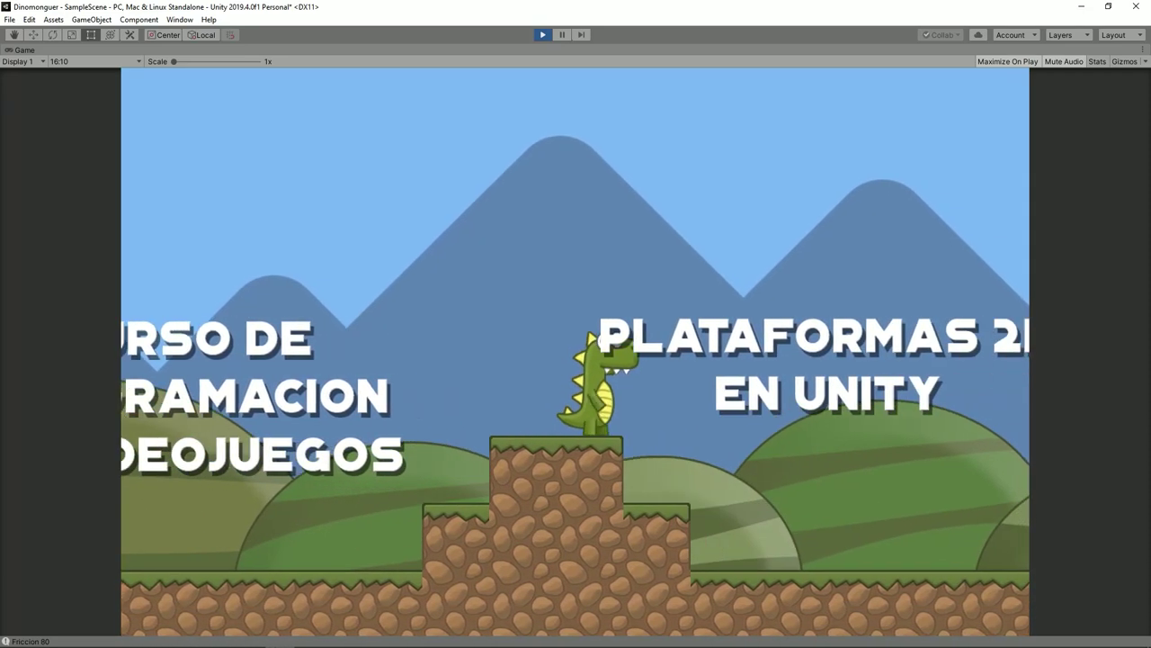
key(space)
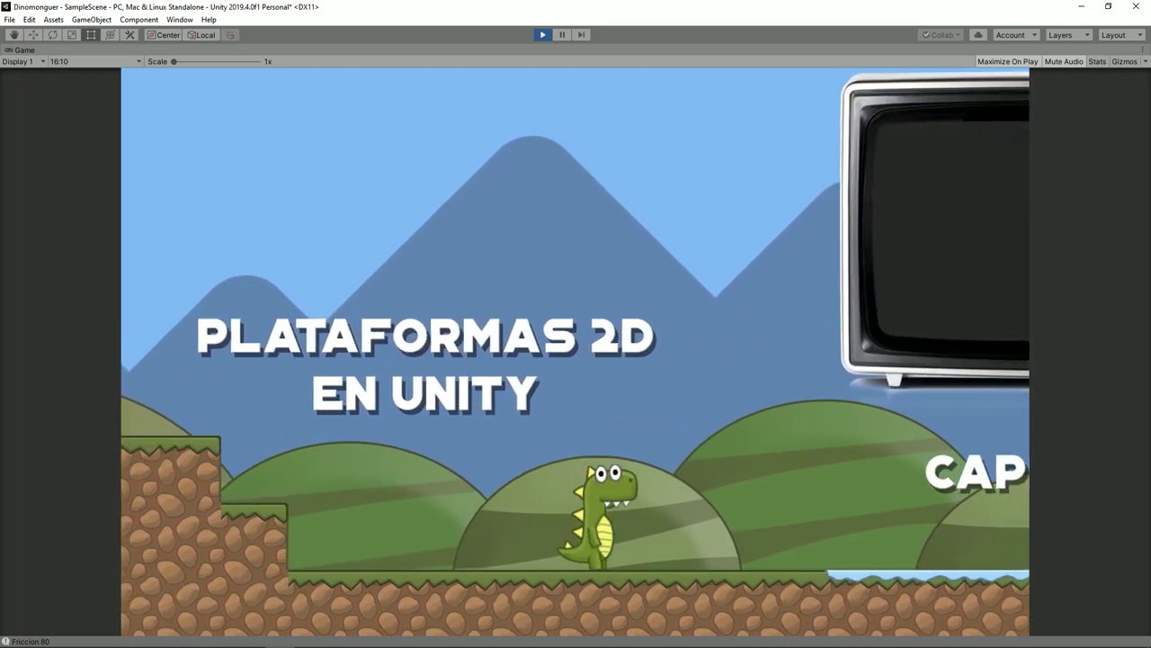
key(Right)
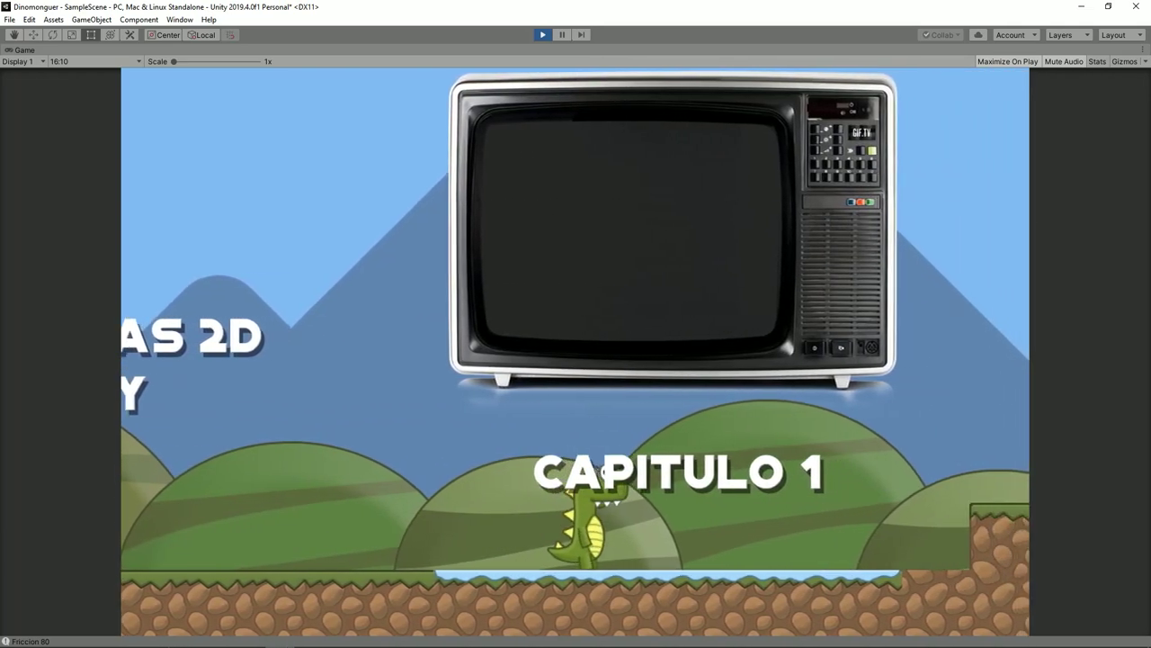
key(Right)
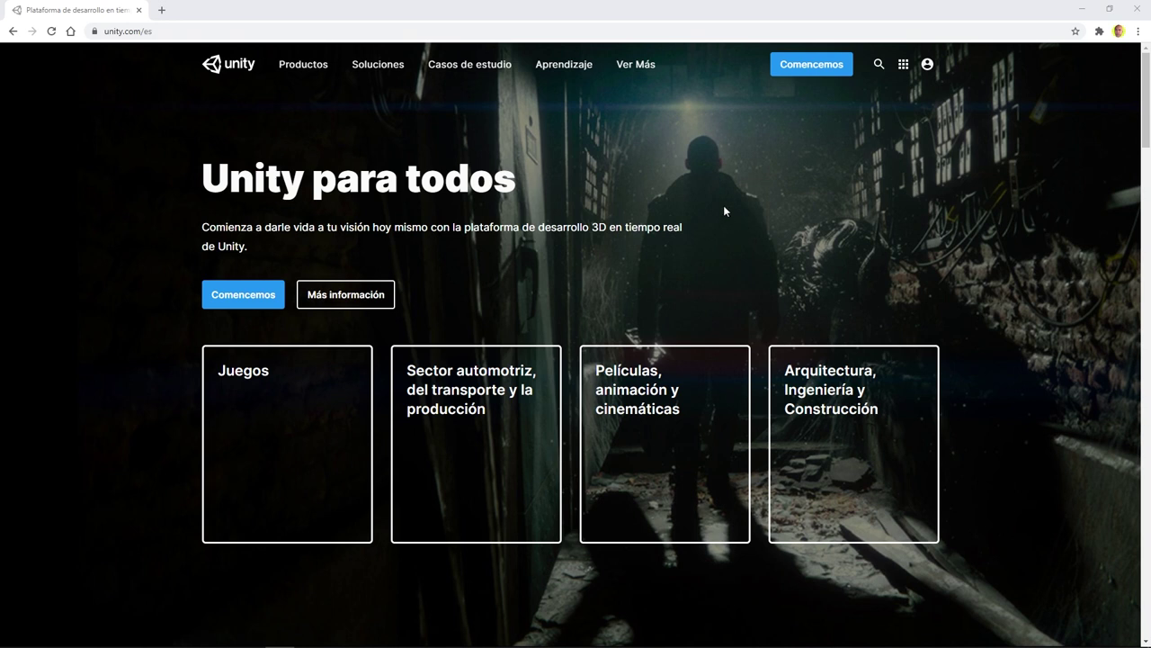
- From unity.com, choose Comencemos, the Persona plans, then the free Personal plan
click(140, 31)
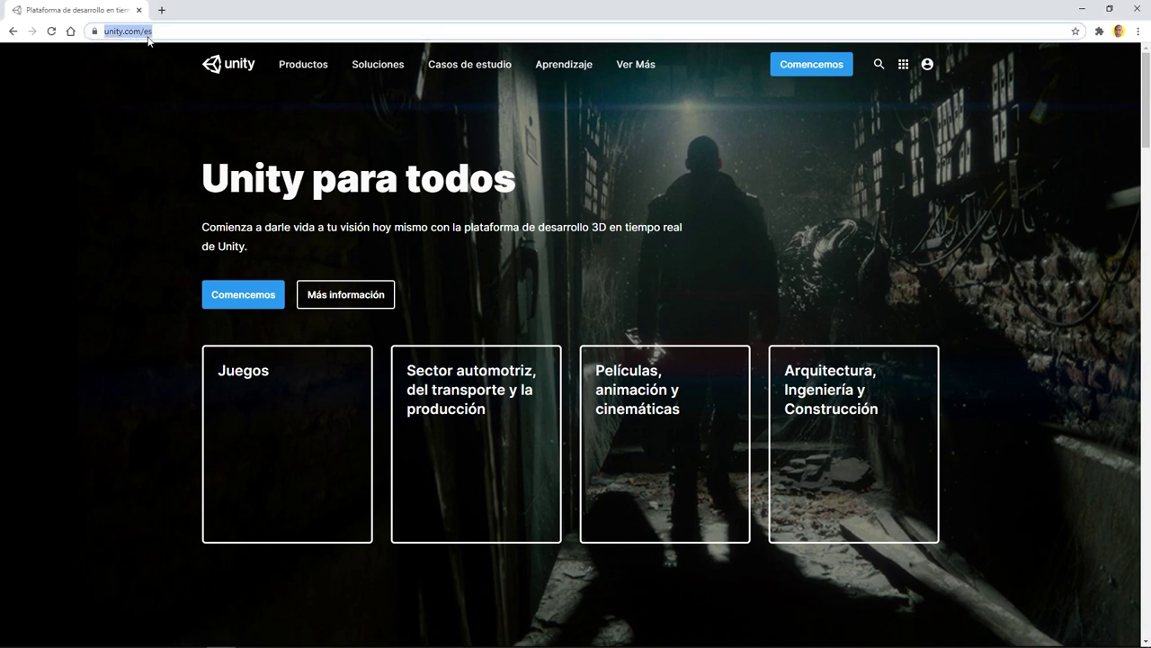
click(820, 67)
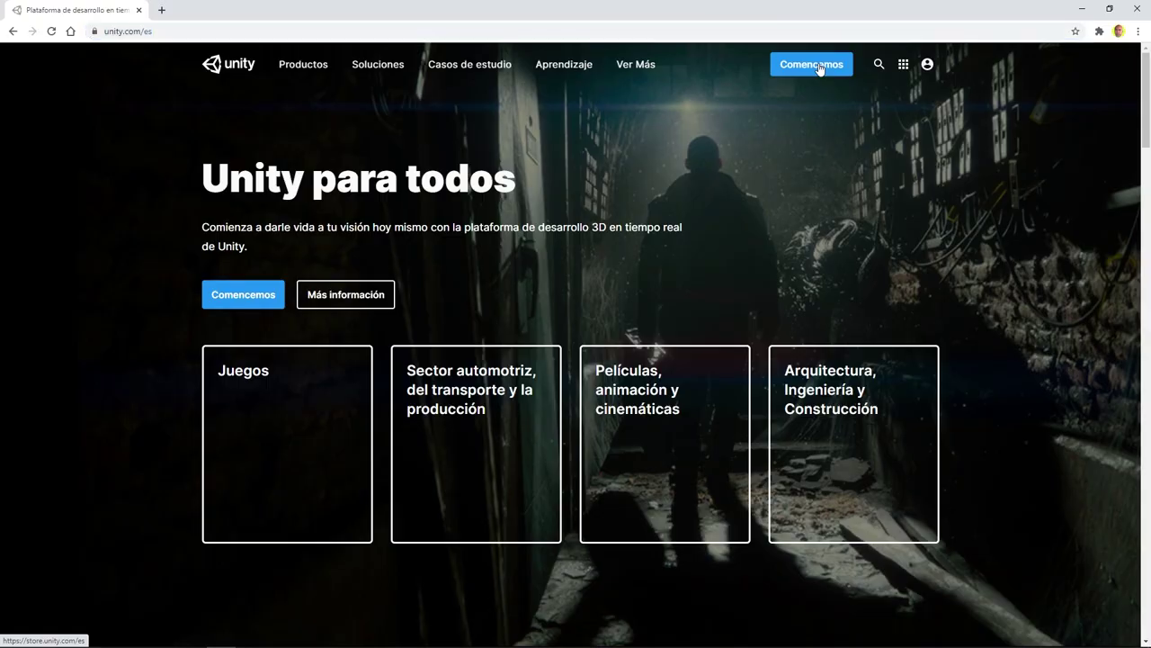
click(484, 256)
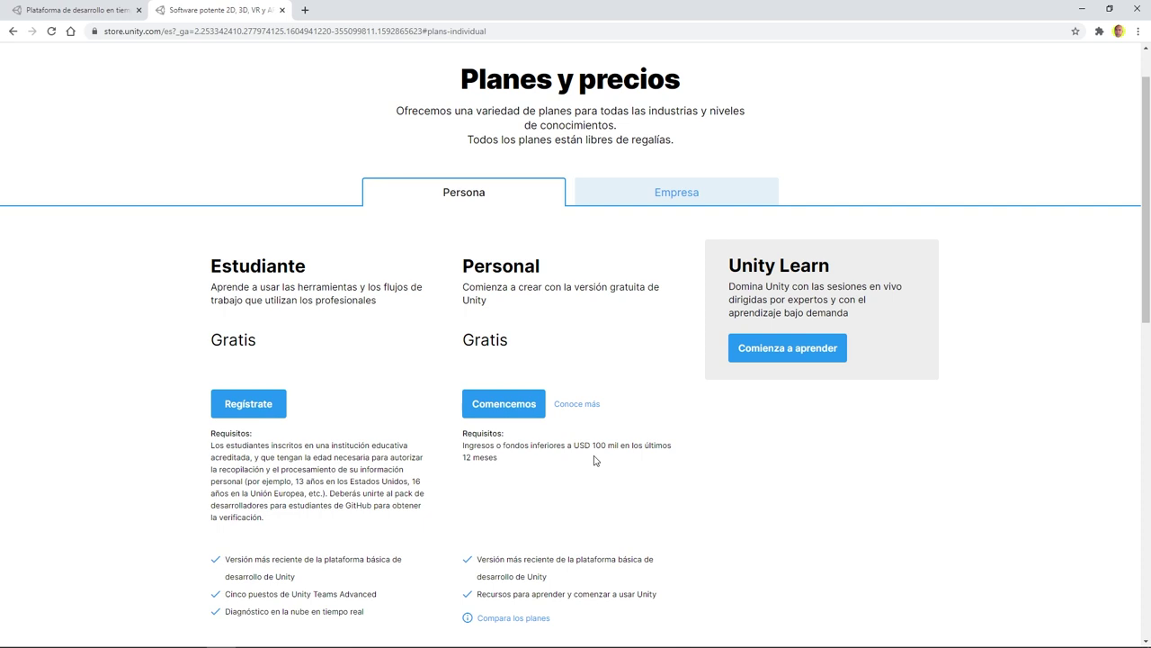
scroll(404, 134, down, 1)
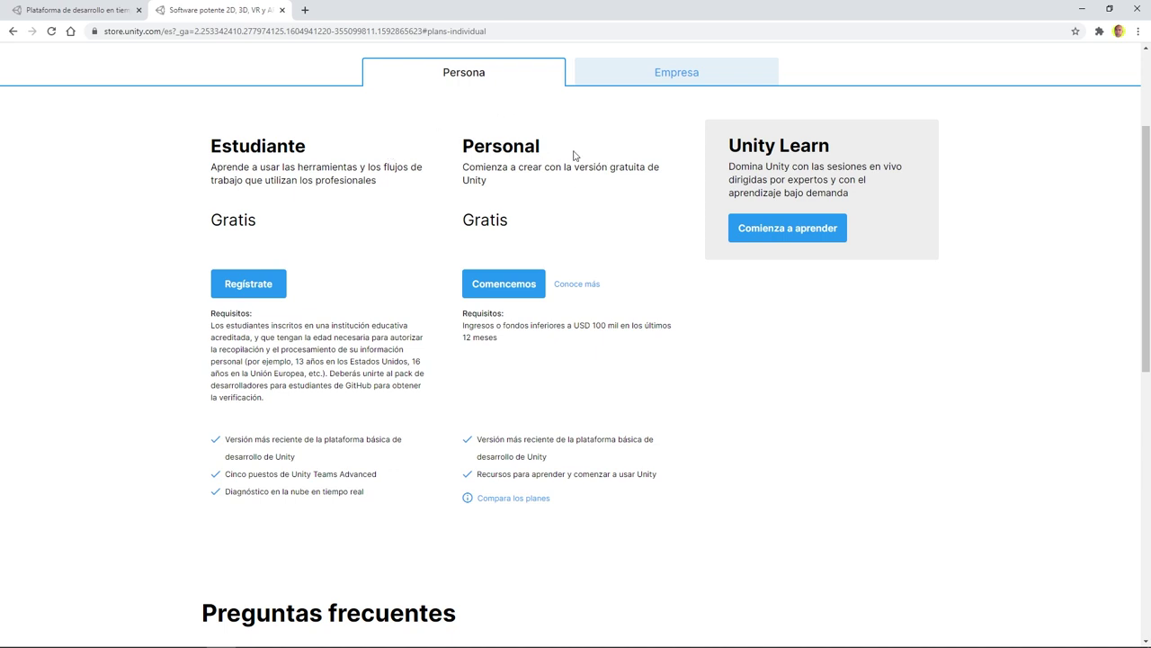
scroll(574, 155, up, 1)
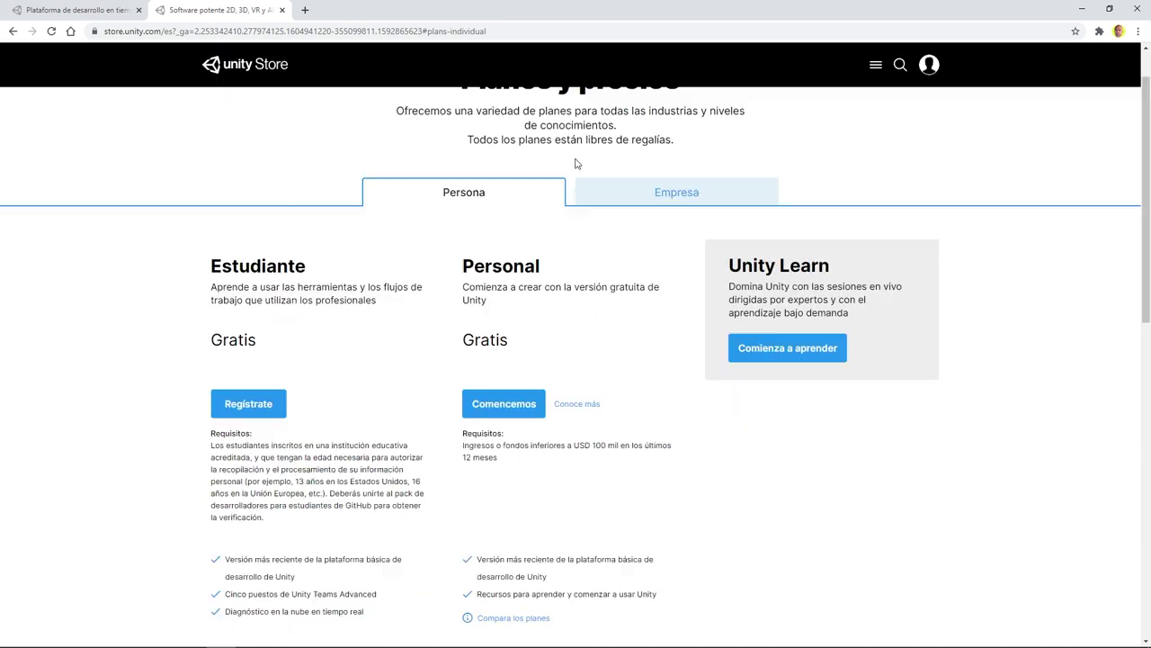
click(519, 407)
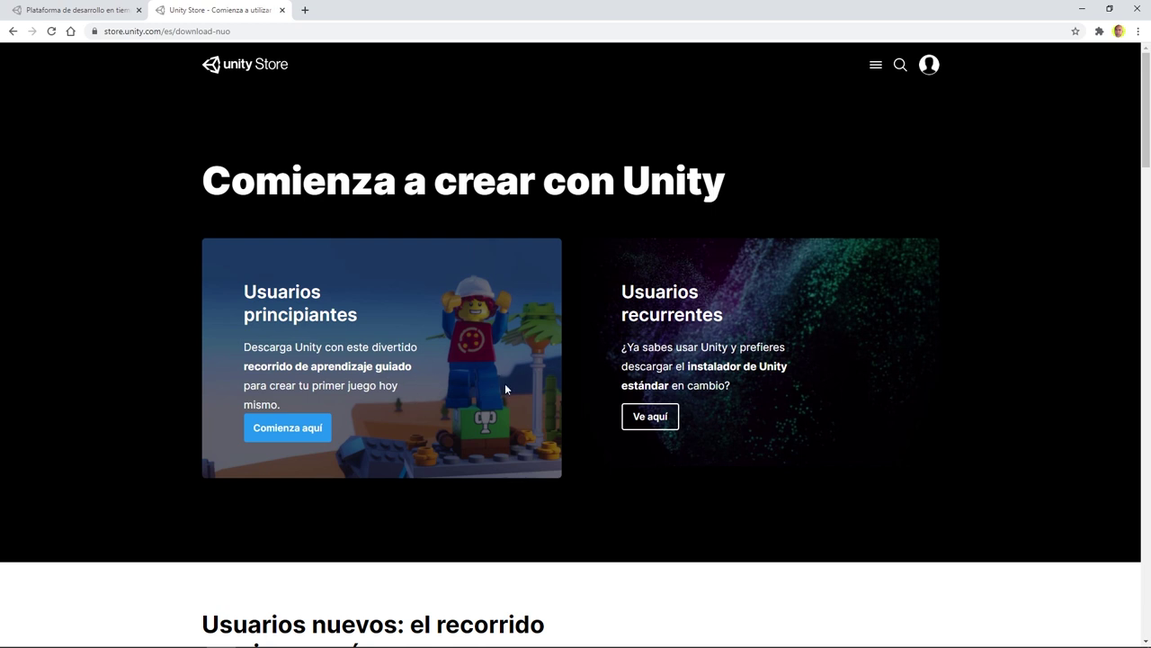
scroll(504, 381, down, 3)
scroll(495, 371, up, 1)
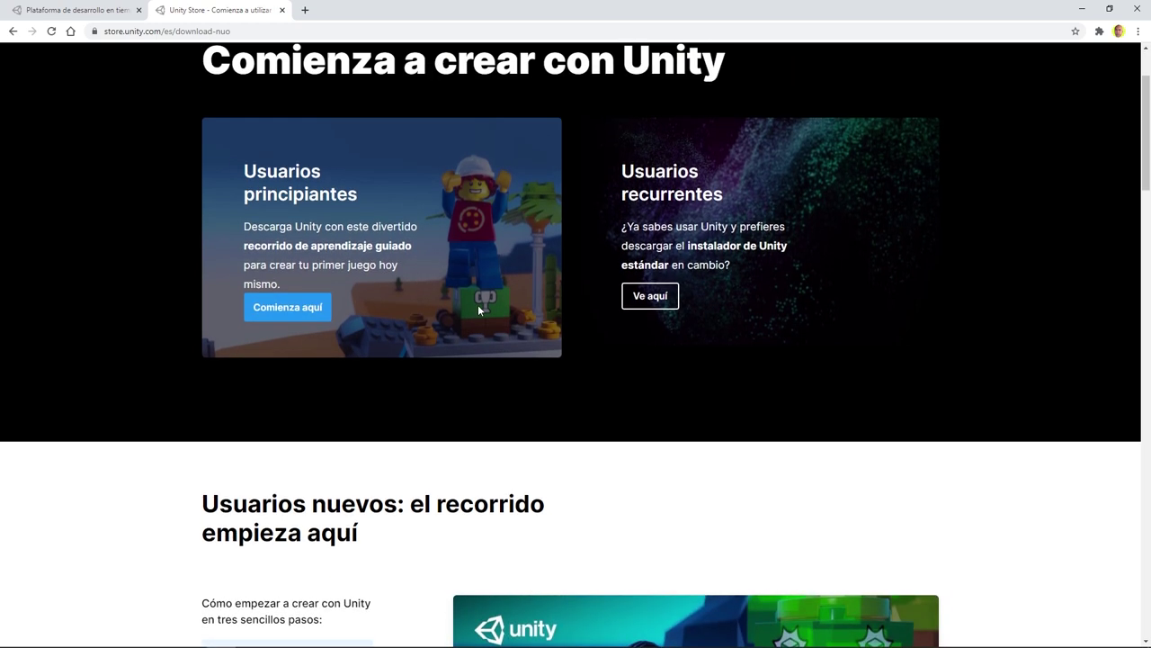
- Follow 'Ve aquí' under Usuarios recurrentes and scroll down to the Accept terms section
click(663, 299)
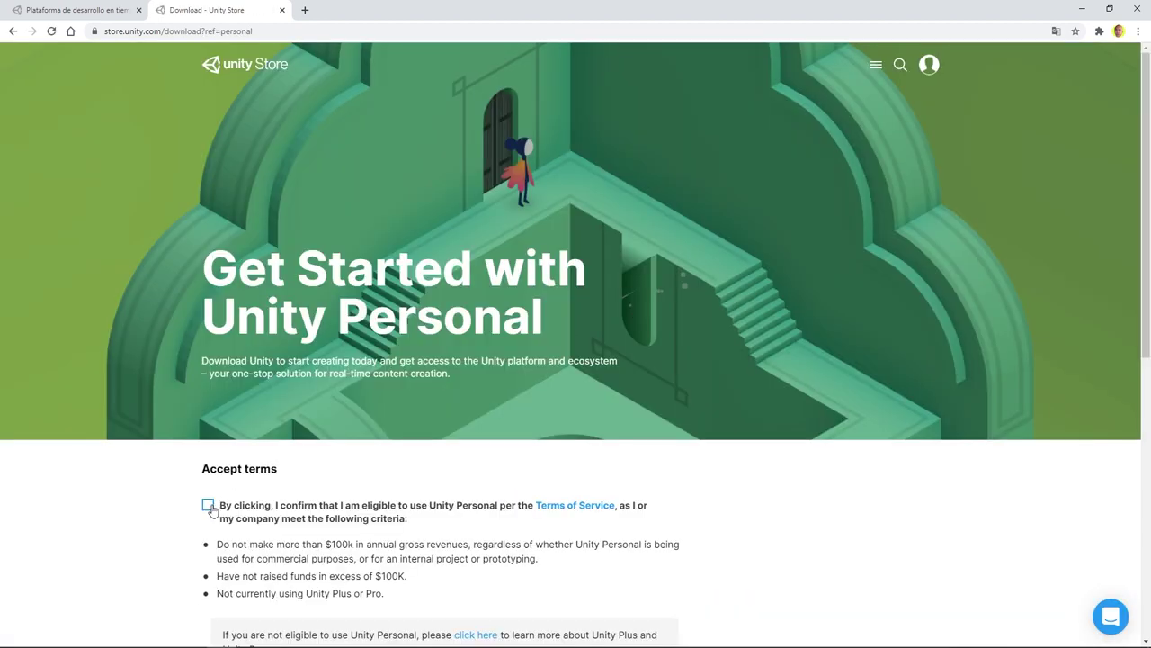
scroll(252, 482, down, 2)
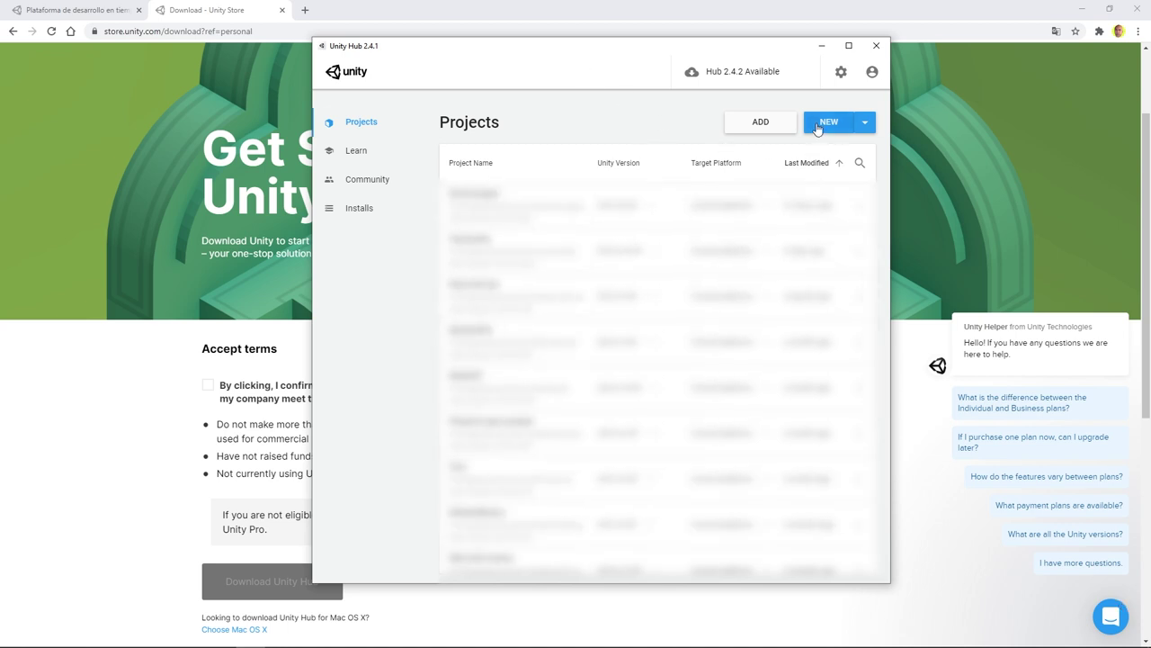
- Create a new project from the 2D template named TutorialPlataformas2D
click(817, 129)
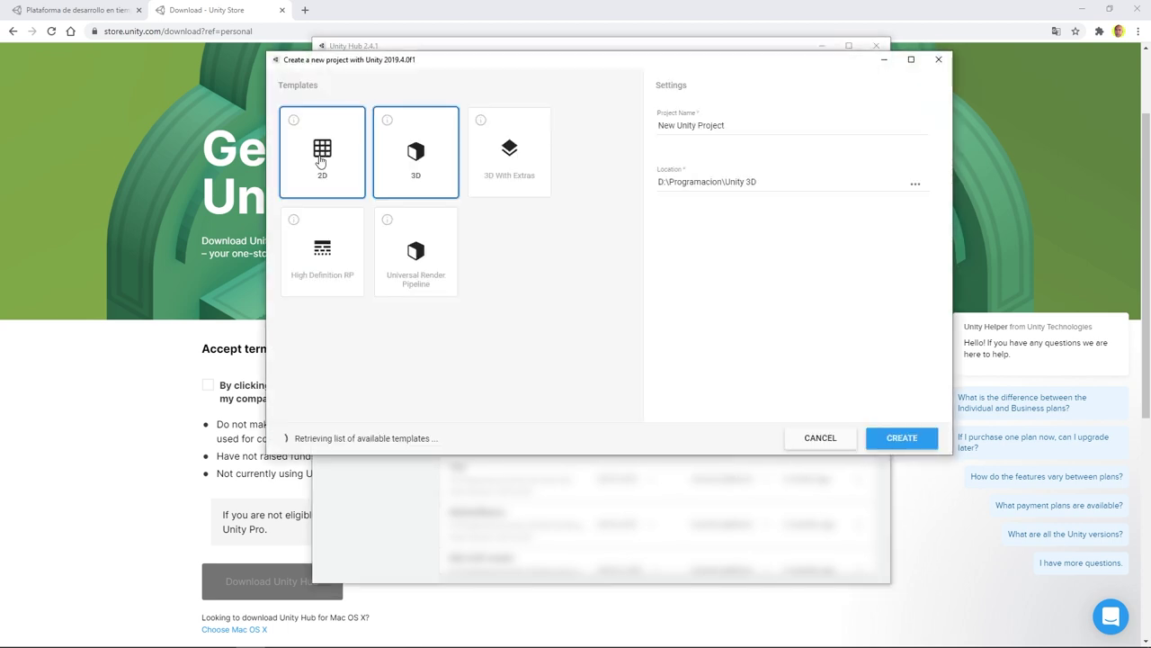
click(321, 160)
drag(789, 125, 601, 132)
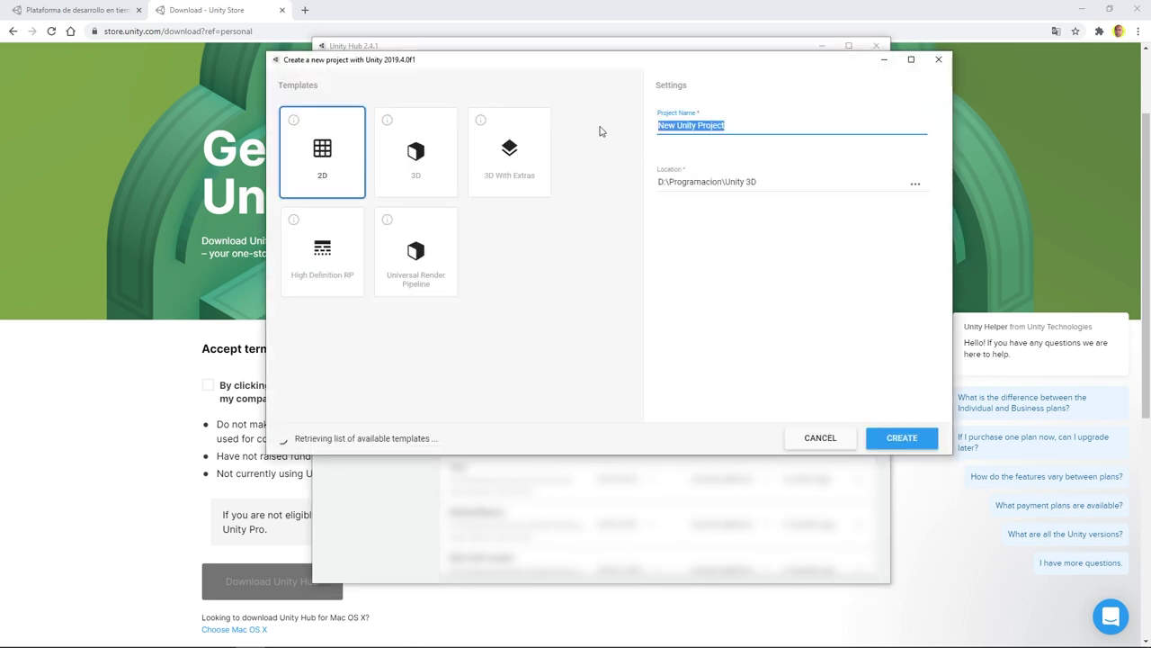
text(Tuto)
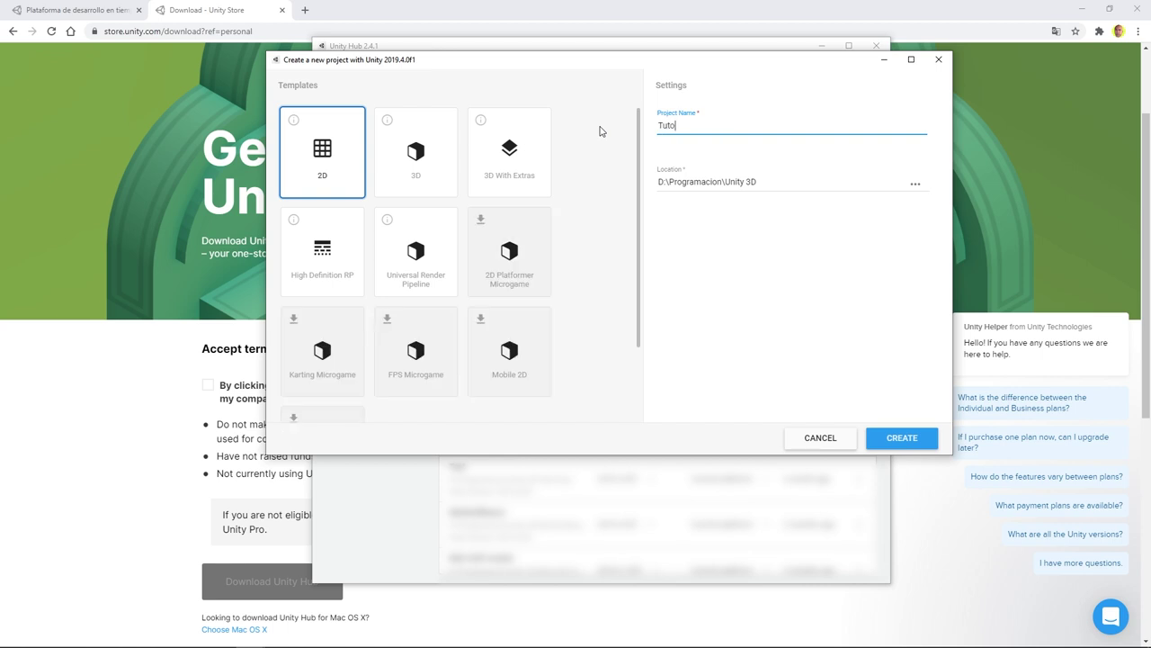
text(rialPlatafor)
text(mas2D)
click(903, 437)
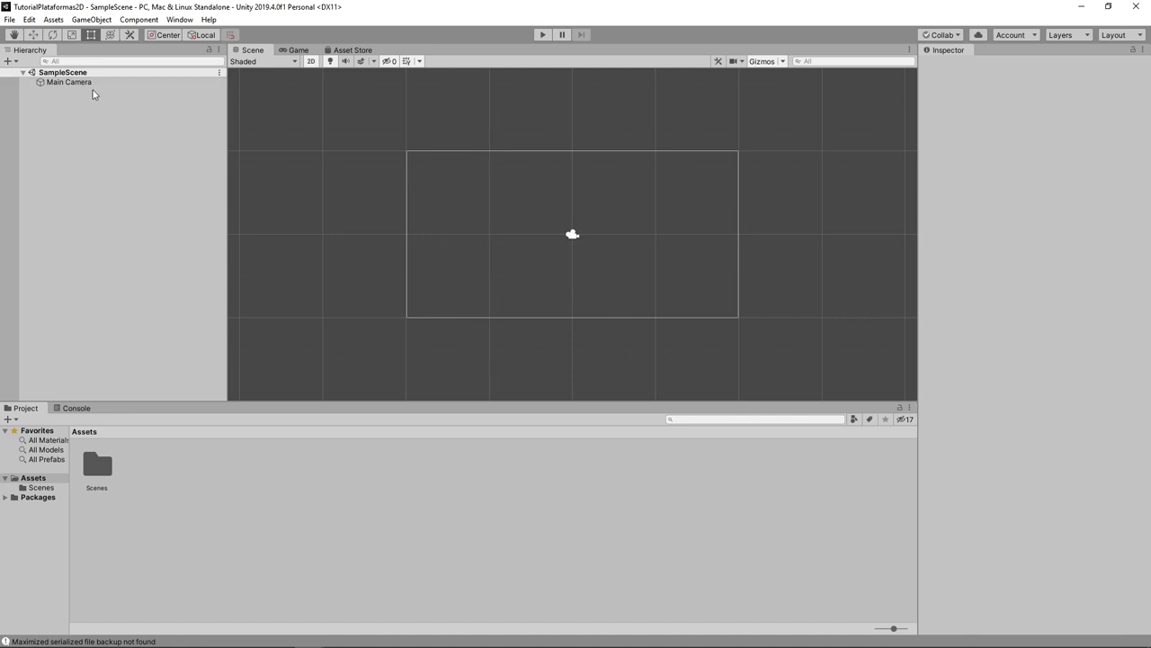
click(68, 82)
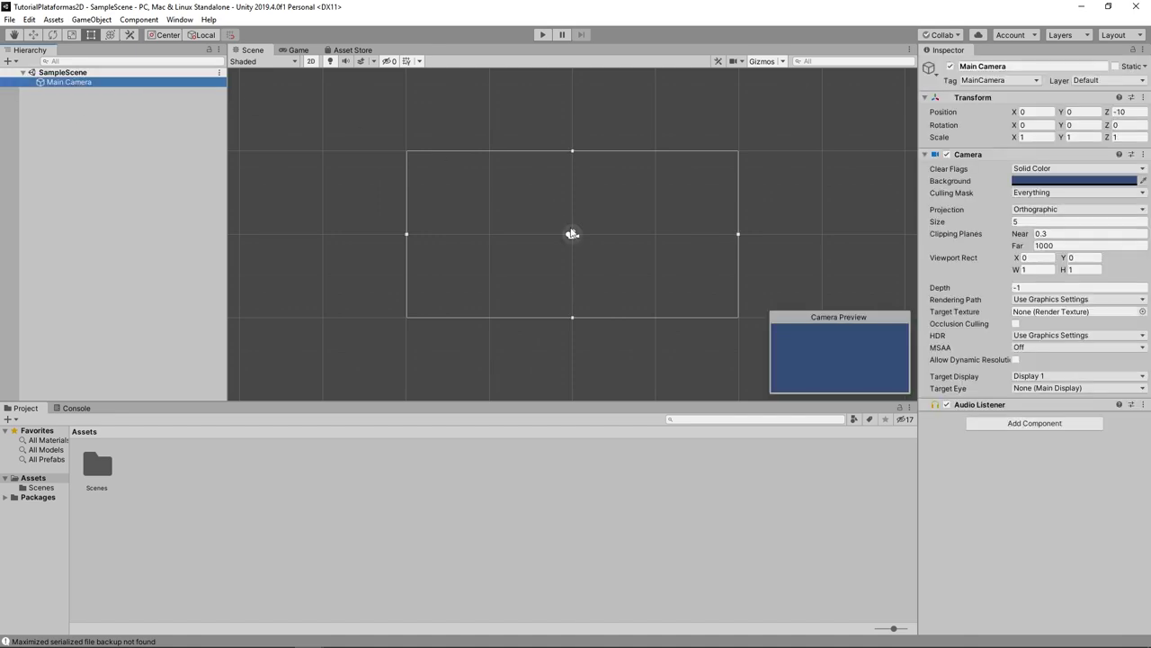
click(572, 234)
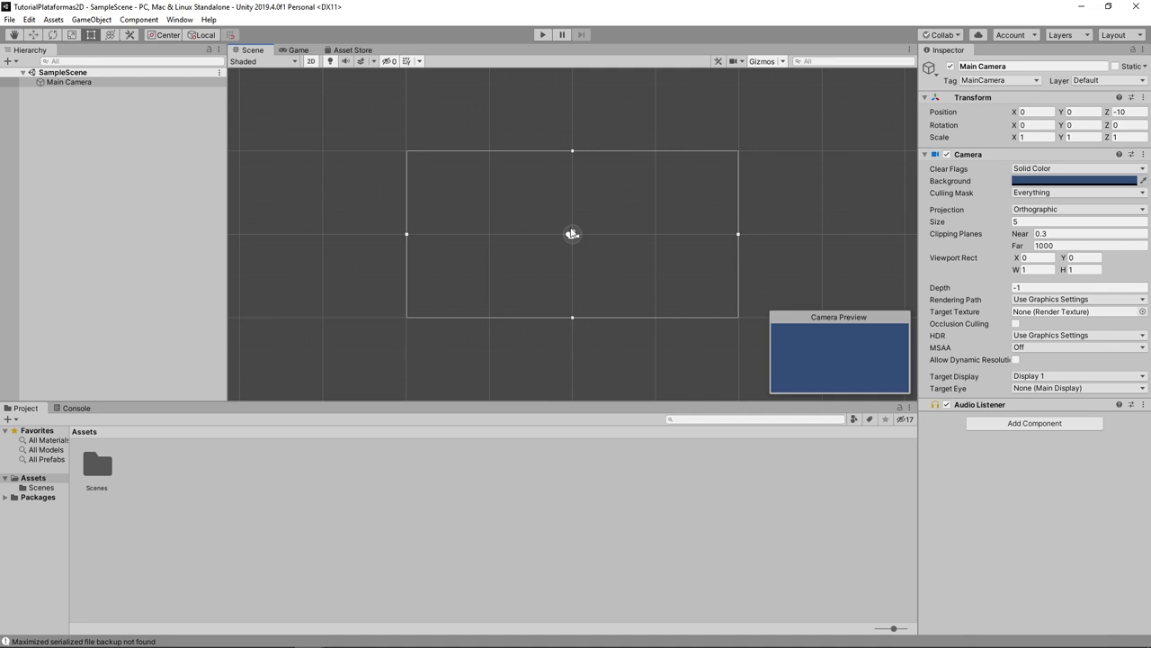
click(57, 485)
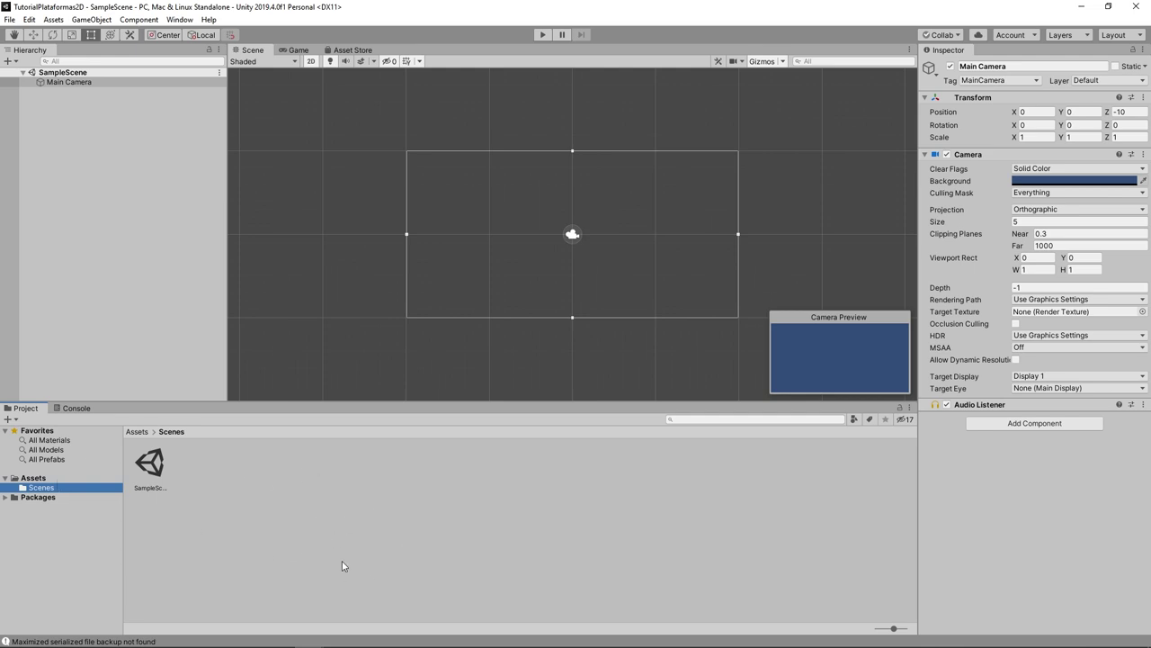
click(575, 239)
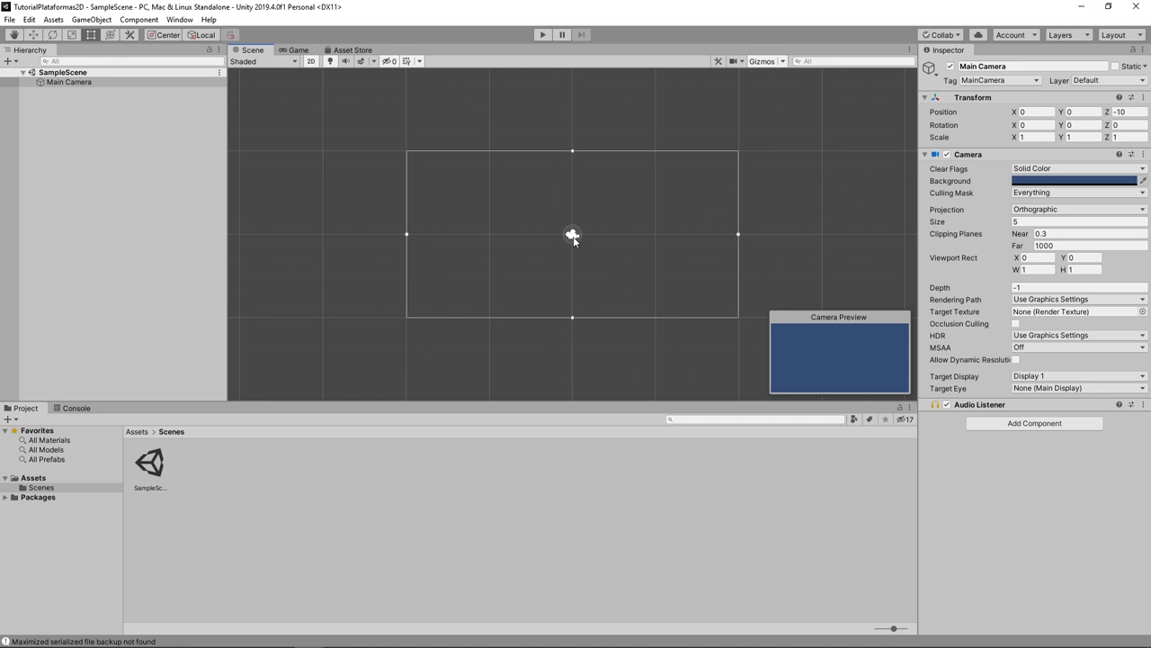
click(97, 84)
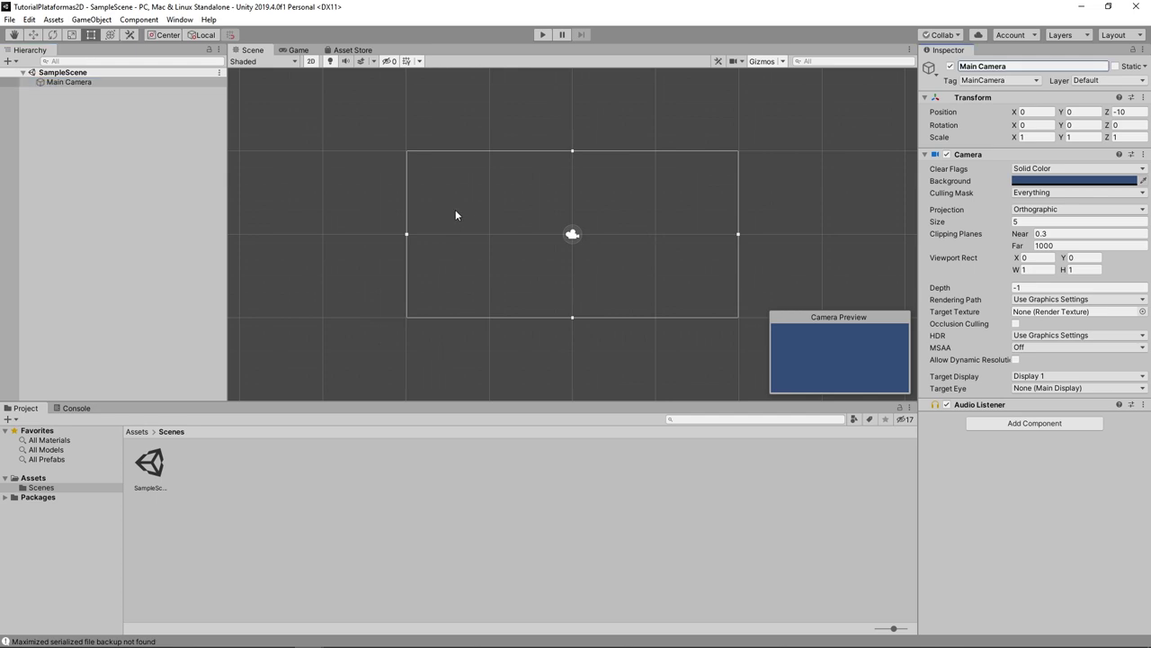
- Create a folder named Sprites in the top-level Assets folder
click(38, 478)
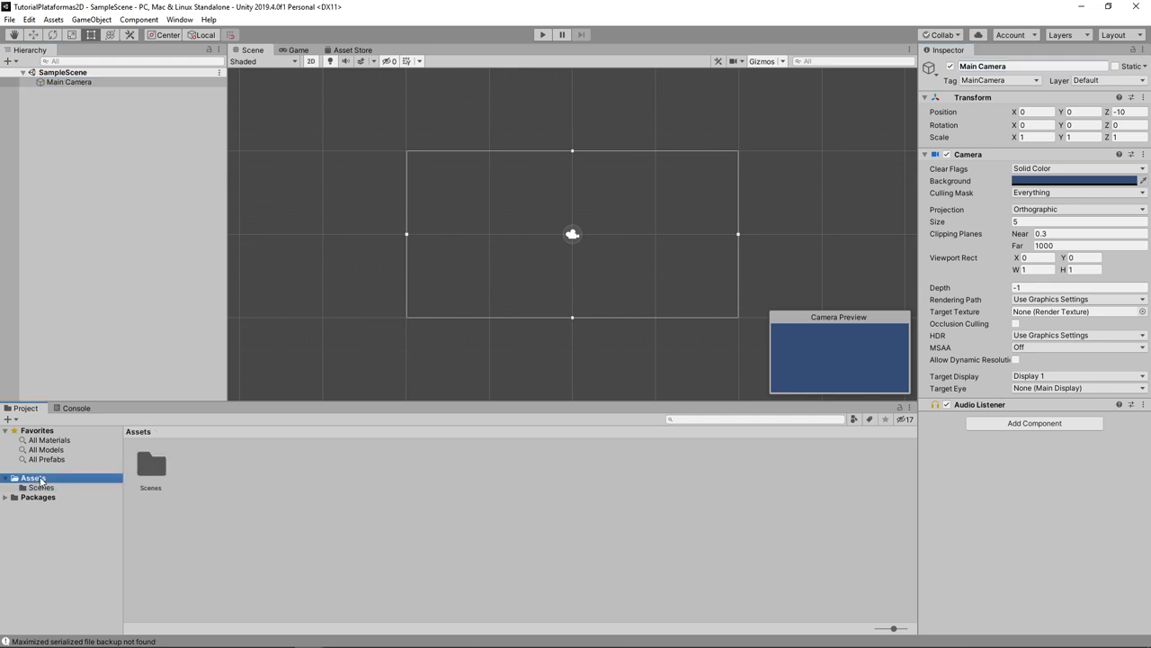
right_click(39, 479)
mouse_move(173, 184)
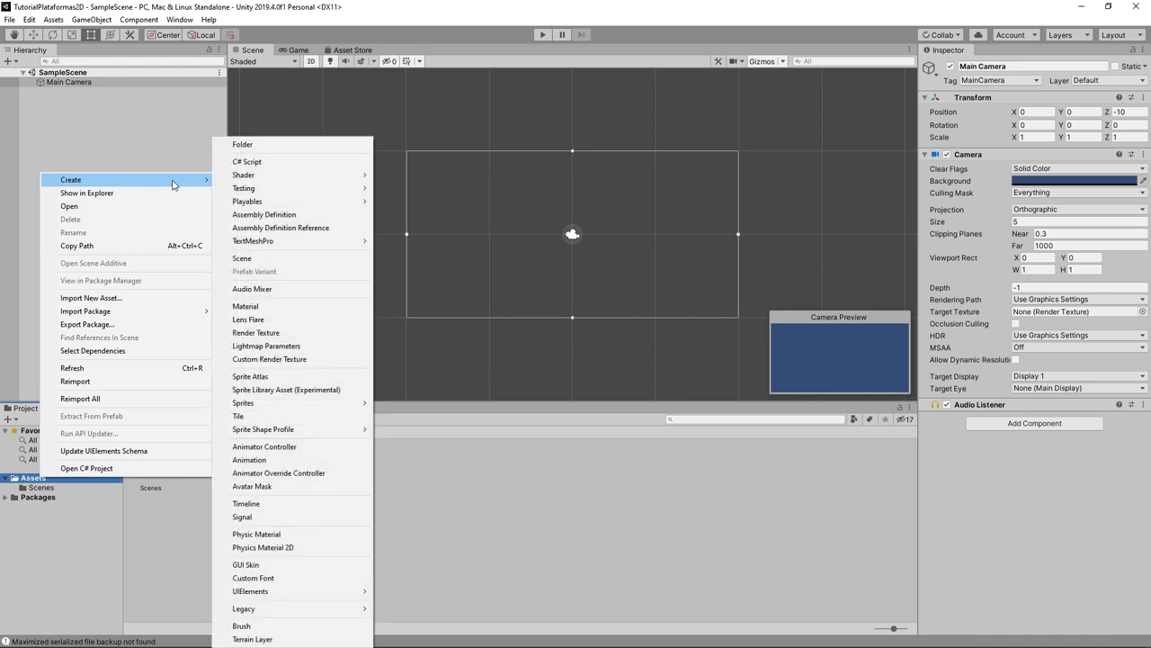
click(274, 146)
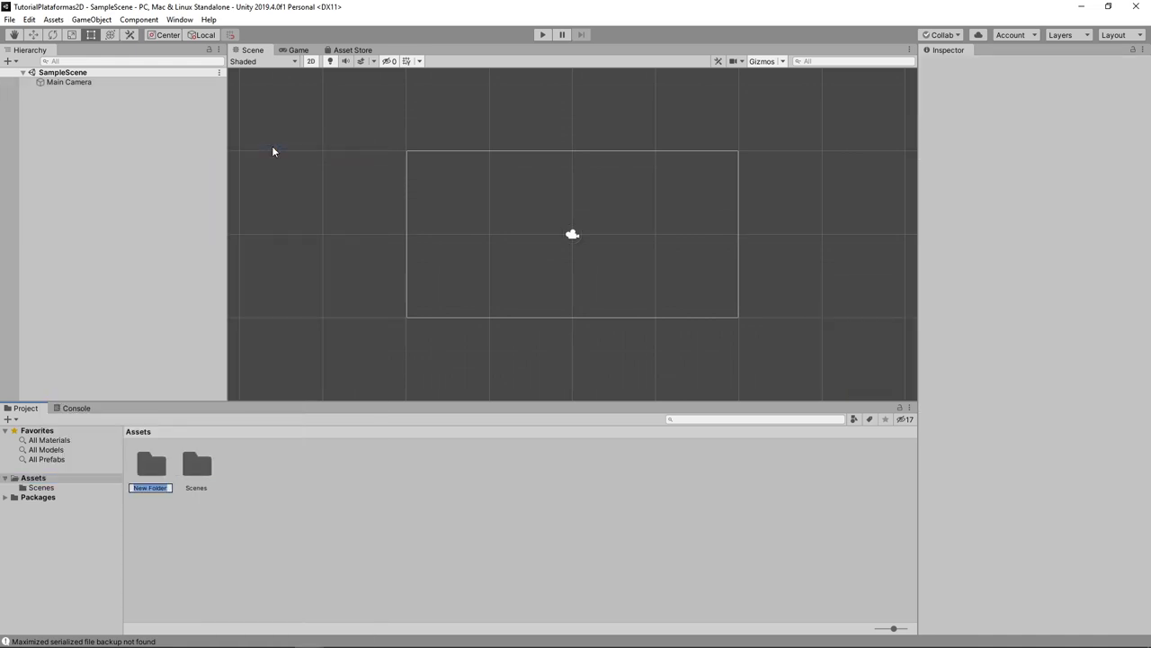
text(sp)
text(rites)
key(Return)
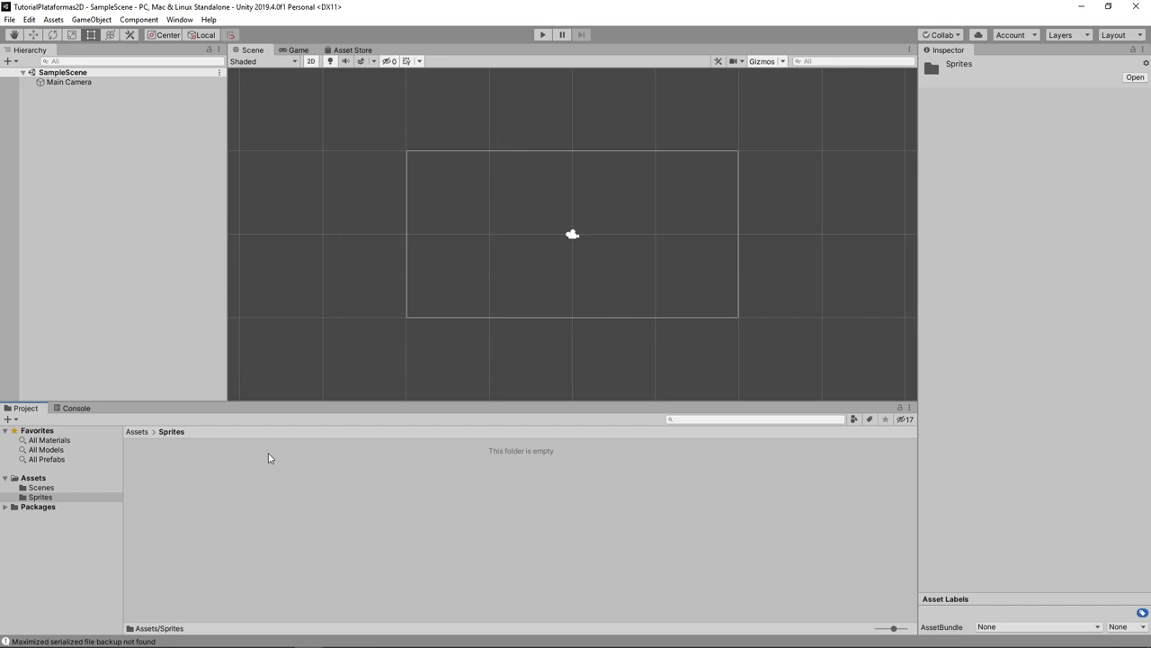
- Import SpritesDino.png and TierraTileSet.png into the Sprites folder
right_click(268, 458)
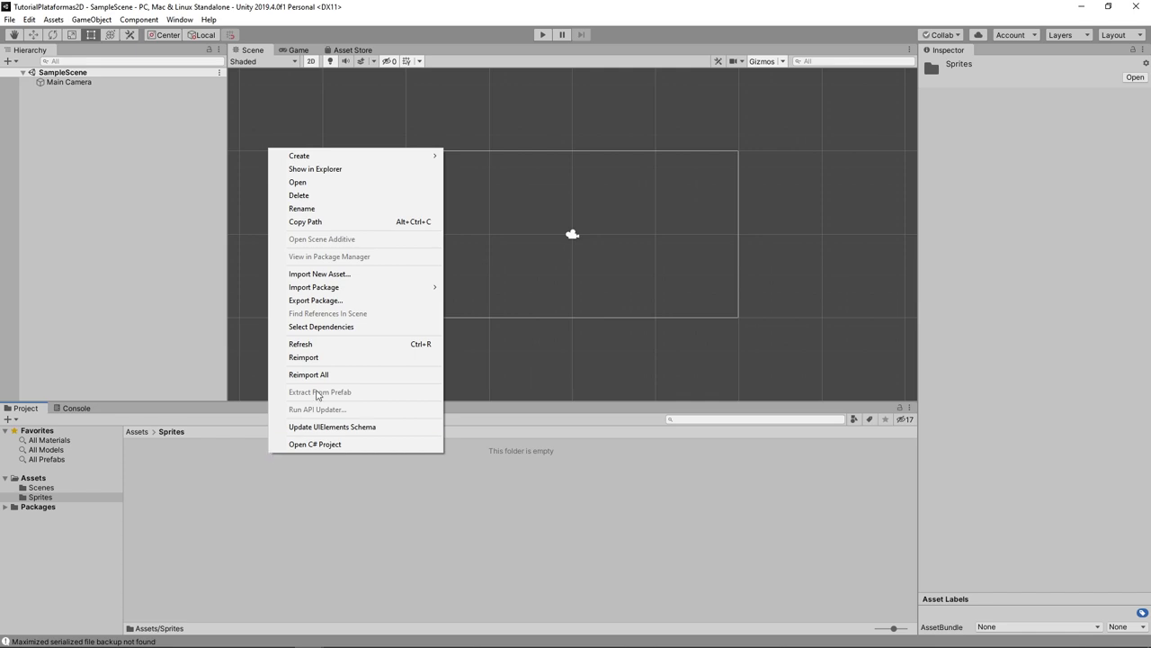
click(350, 275)
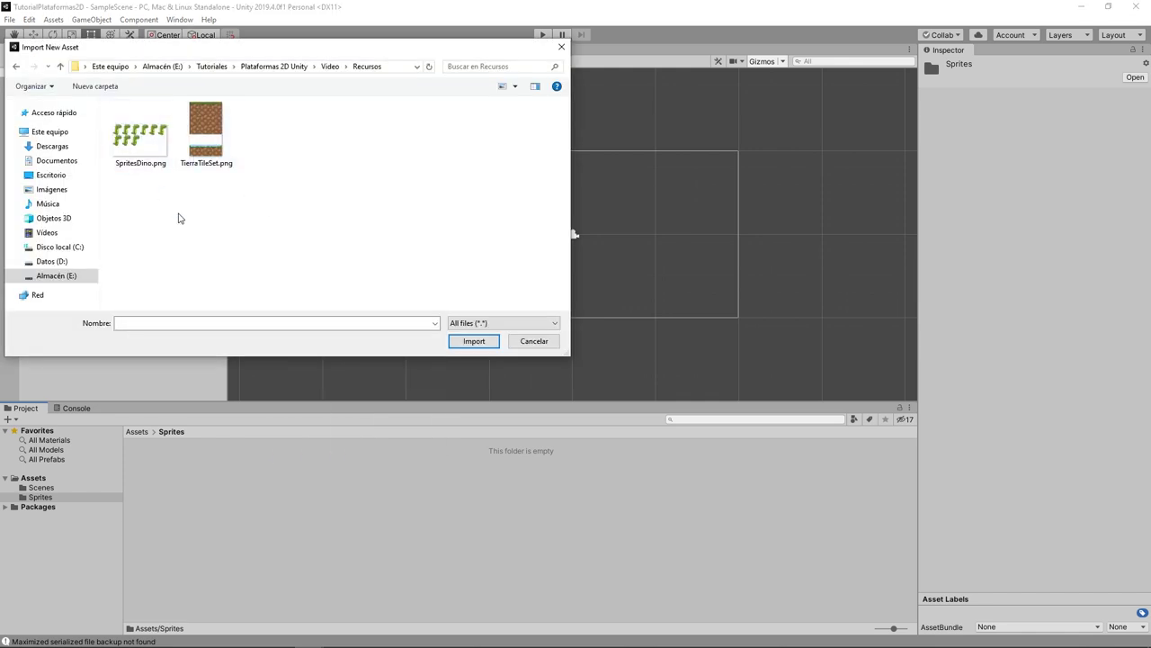
click(139, 158)
ctrl+click(215, 156)
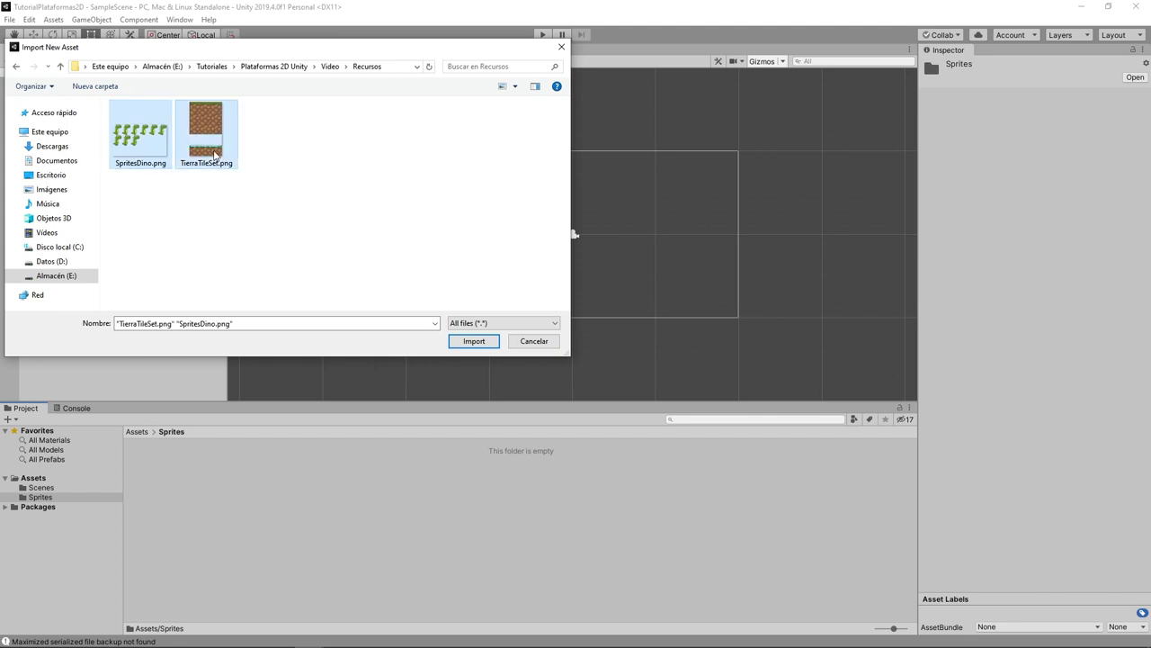
click(474, 341)
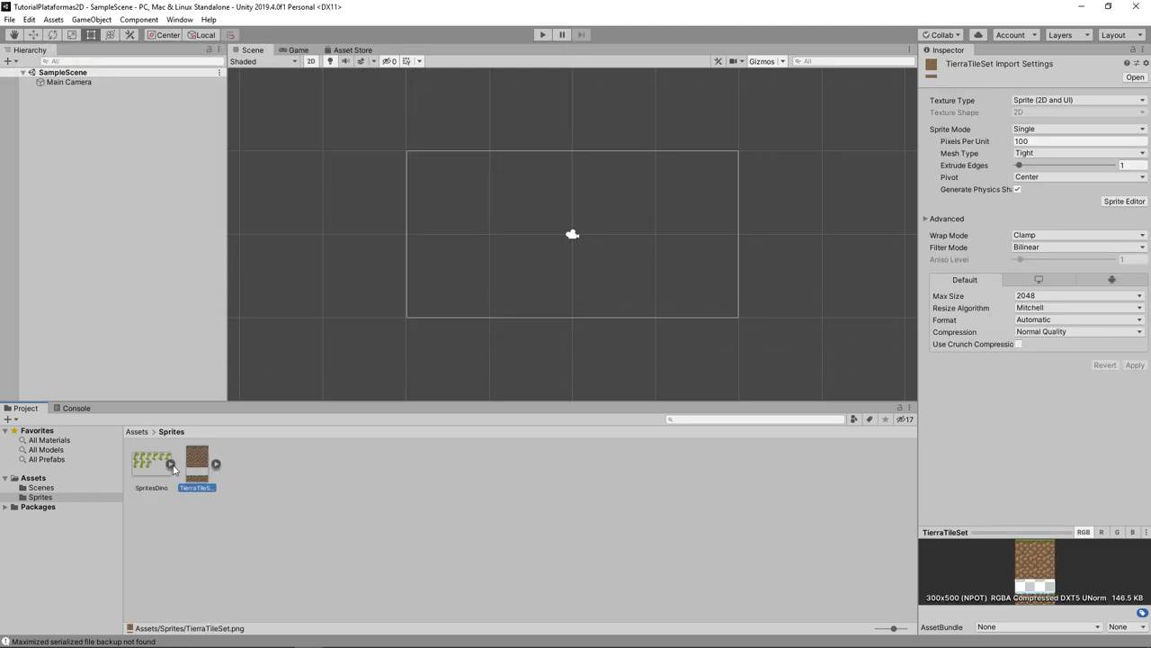
- Inspect the SpritesDino sprite, then select TierraTileSet and enlarge its preview
click(173, 469)
click(168, 463)
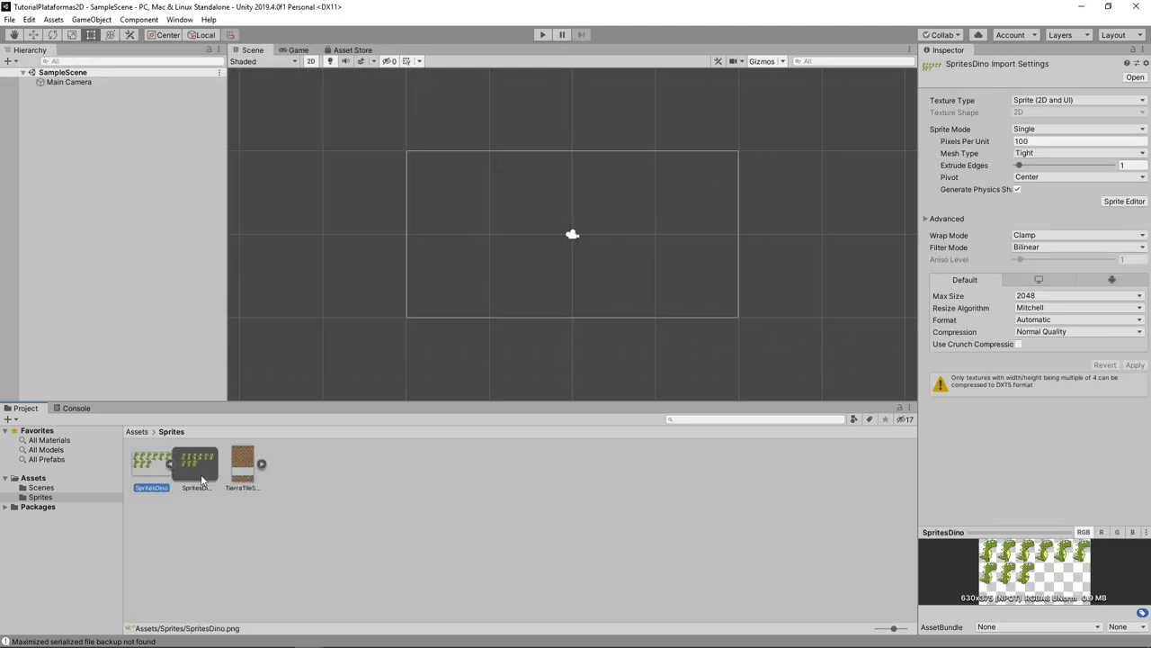
click(203, 477)
key(Right)
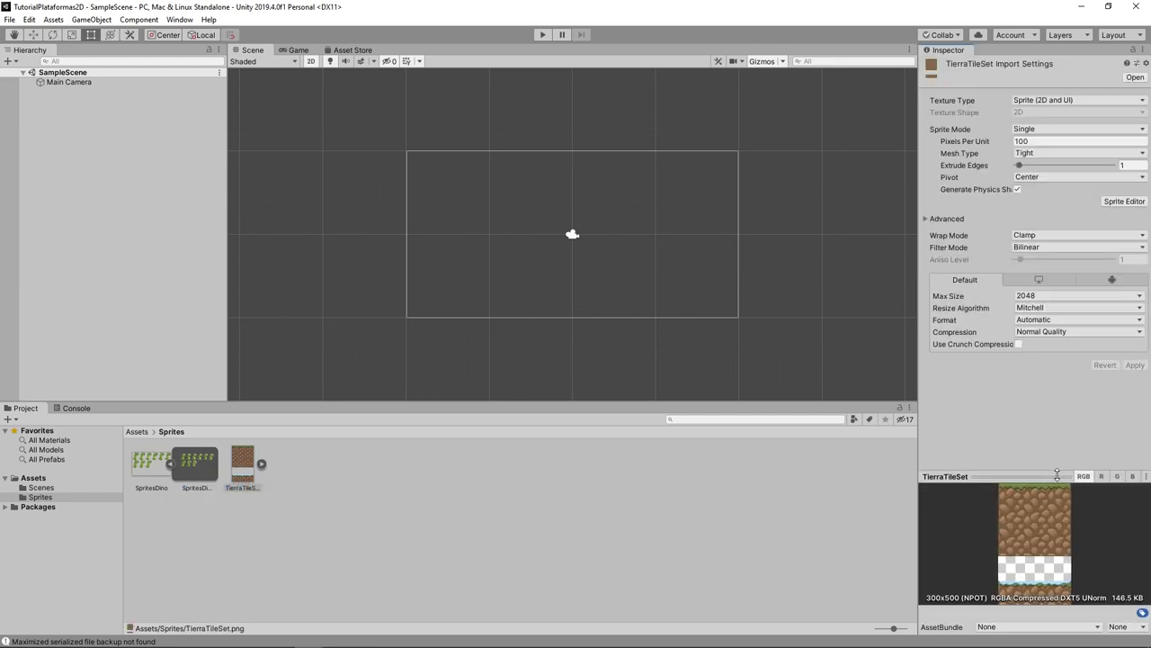
drag(1056, 480, 1060, 310)
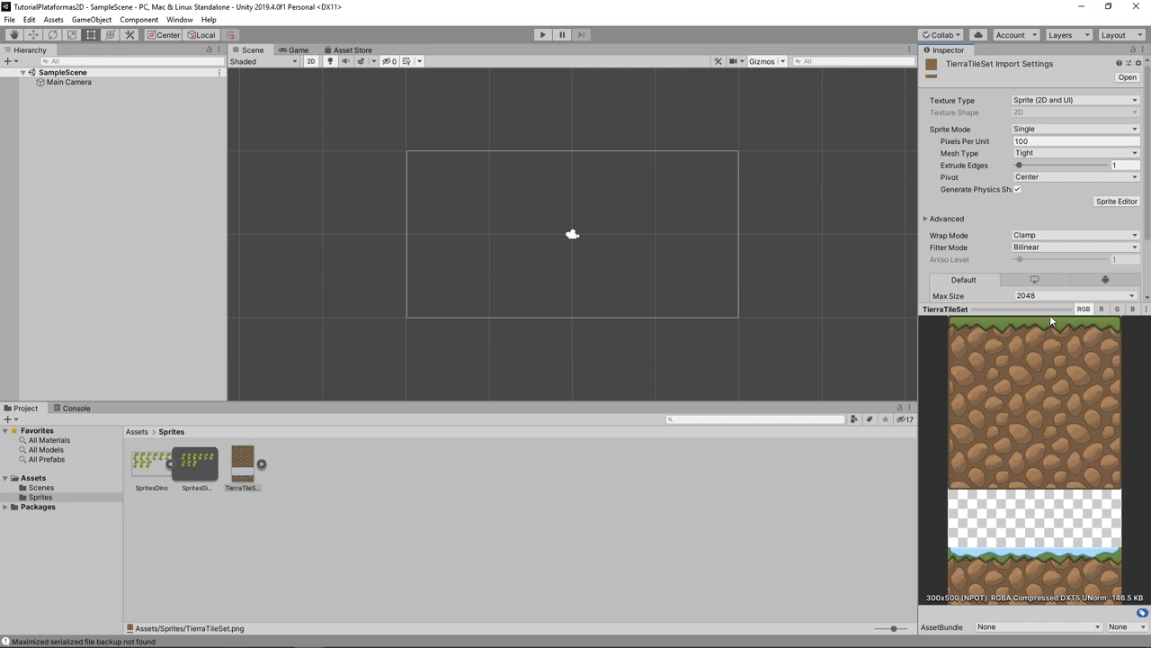
- Set TierraTileSet's Sprite Mode to Multiple, checking Pixels Per Unit 100 and the filter mode
click(250, 485)
click(248, 485)
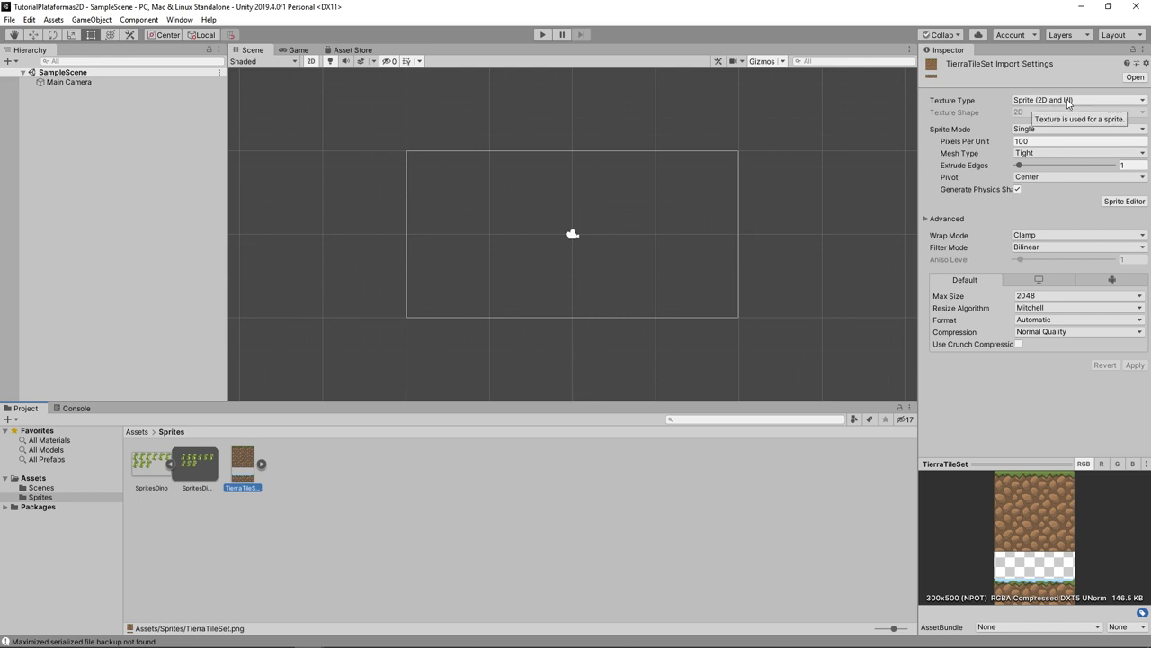
click(1055, 131)
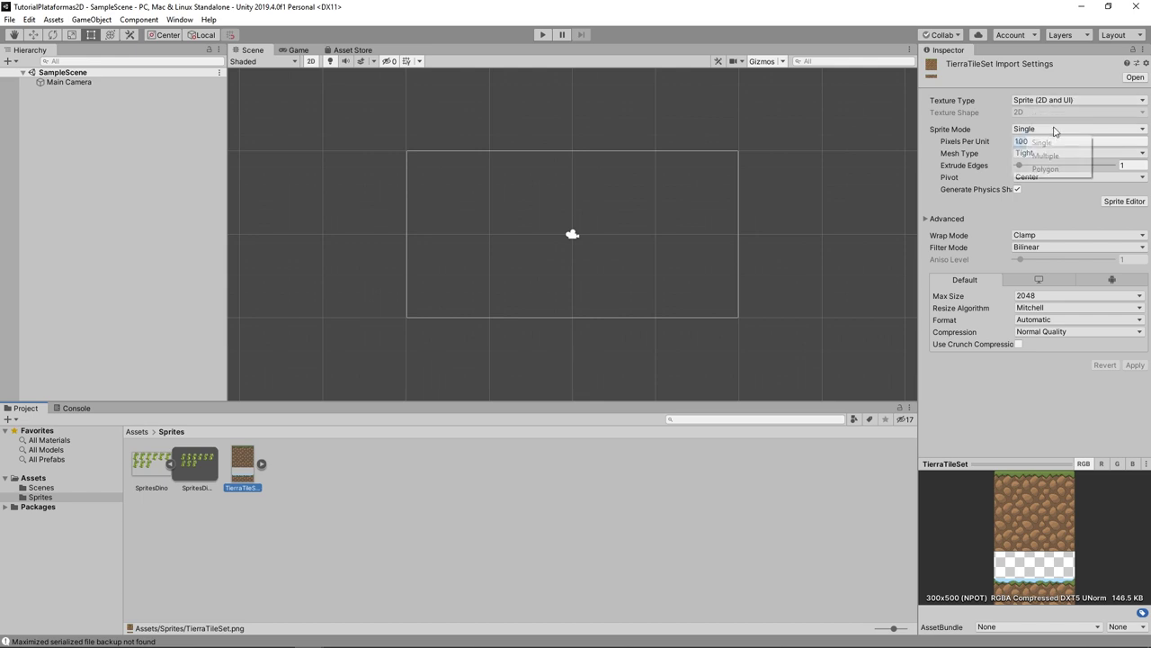
click(1062, 157)
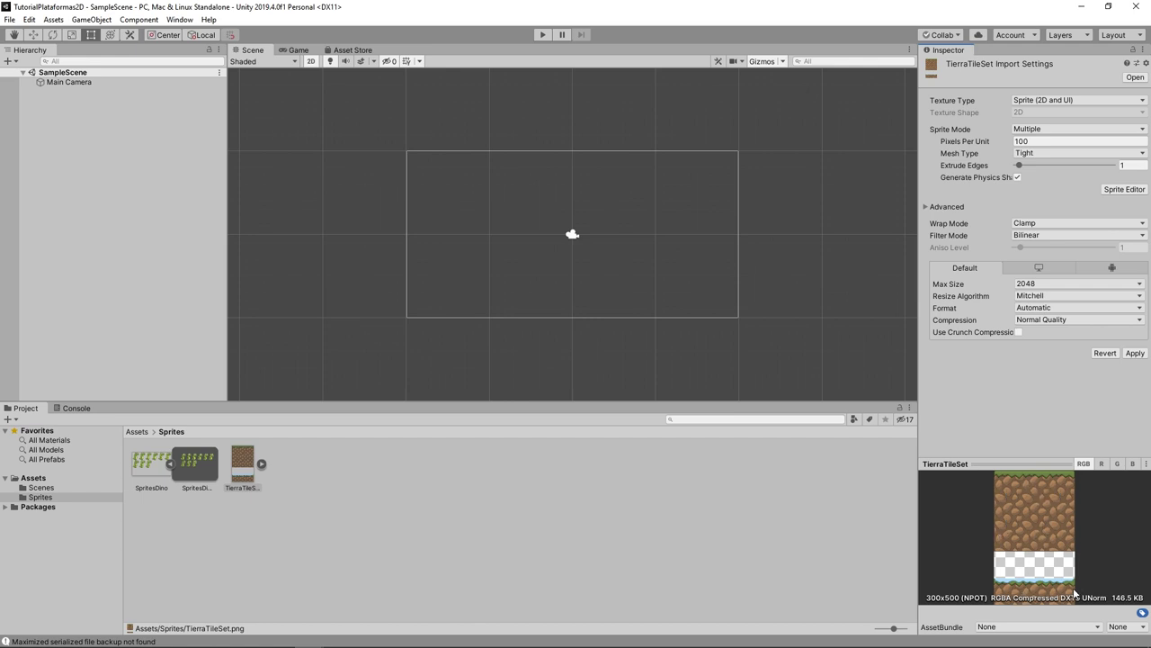
click(1039, 140)
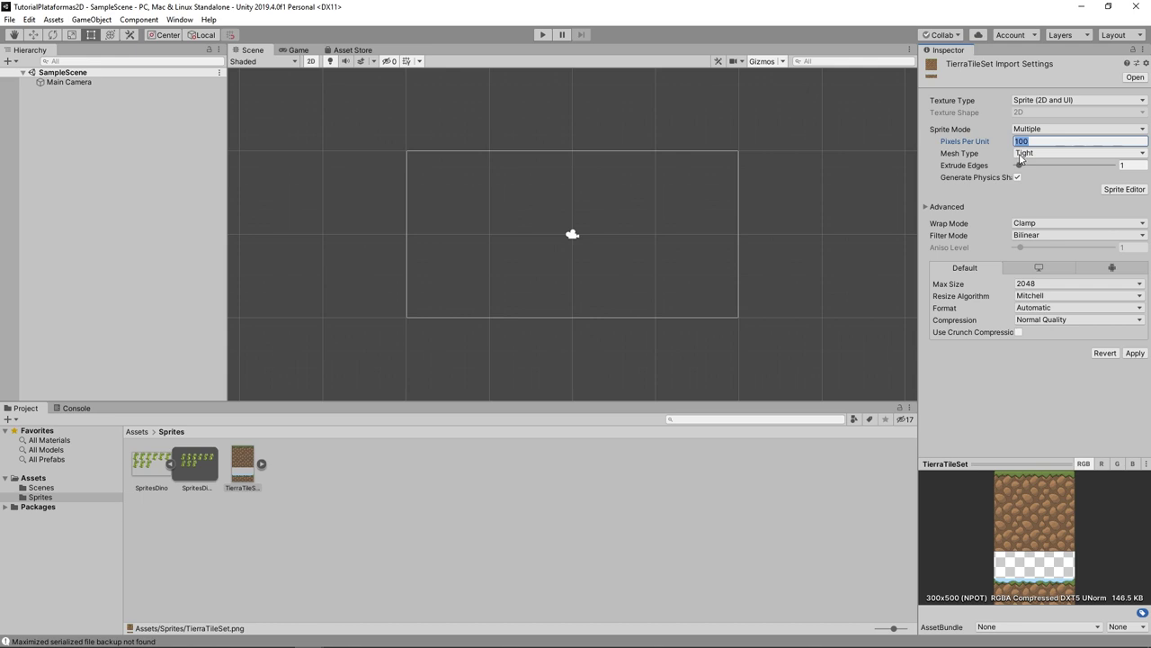
click(1043, 236)
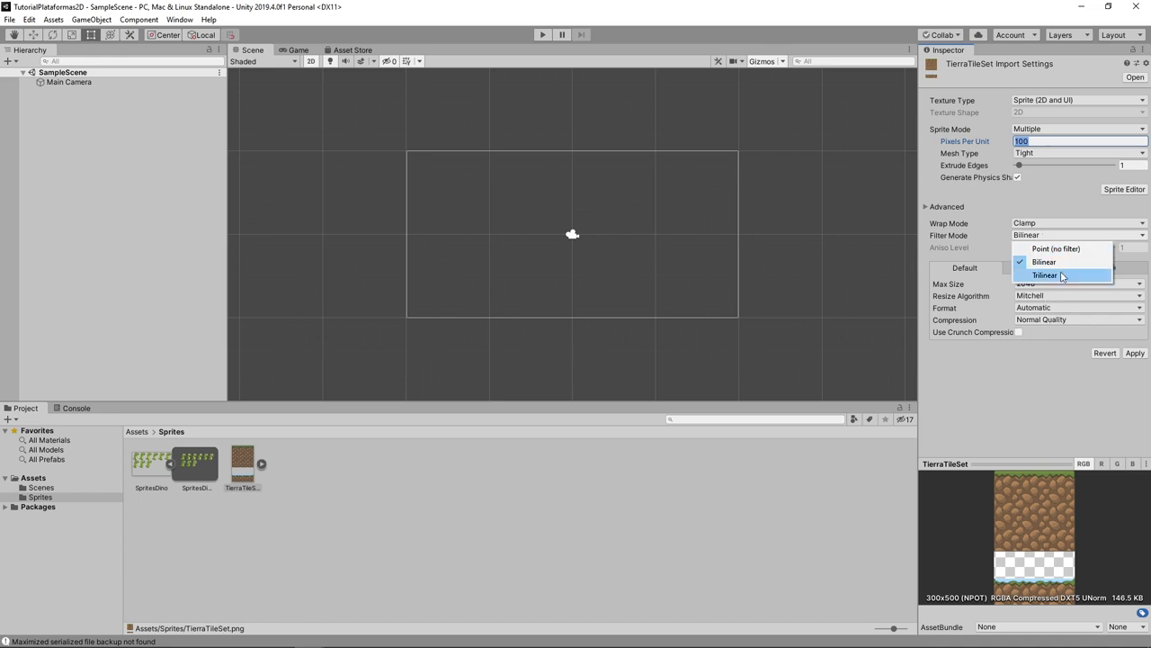
- Keep Bilinear filtering, apply the pending import settings and open TierraTileSet in the Sprite Editor
click(1050, 261)
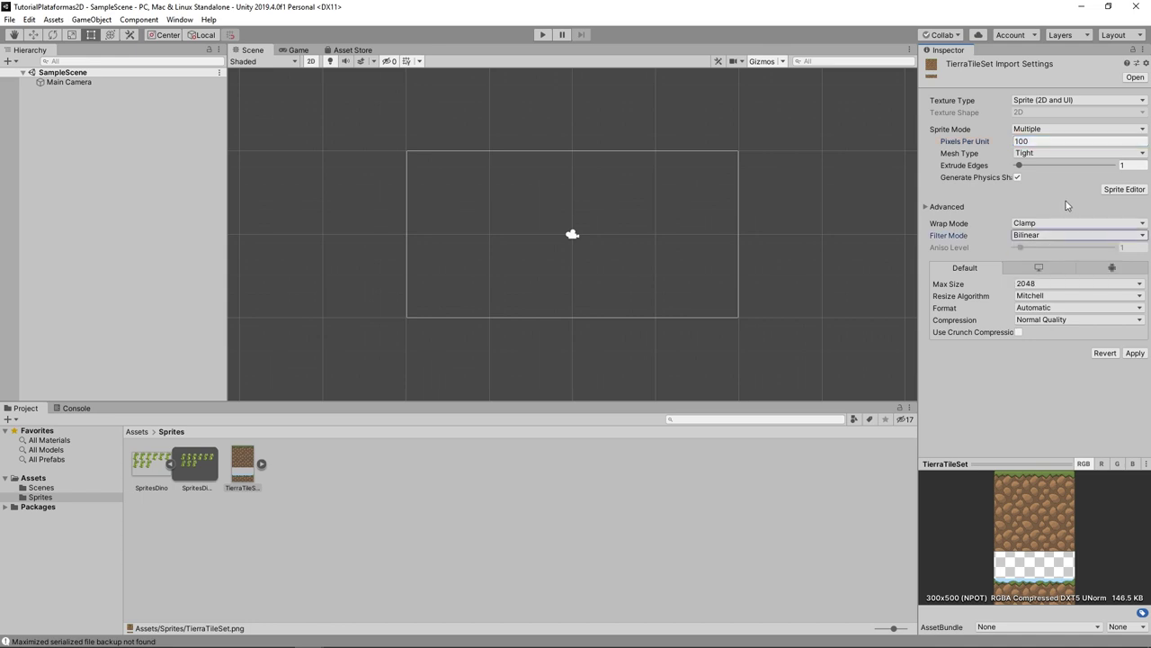
click(1121, 191)
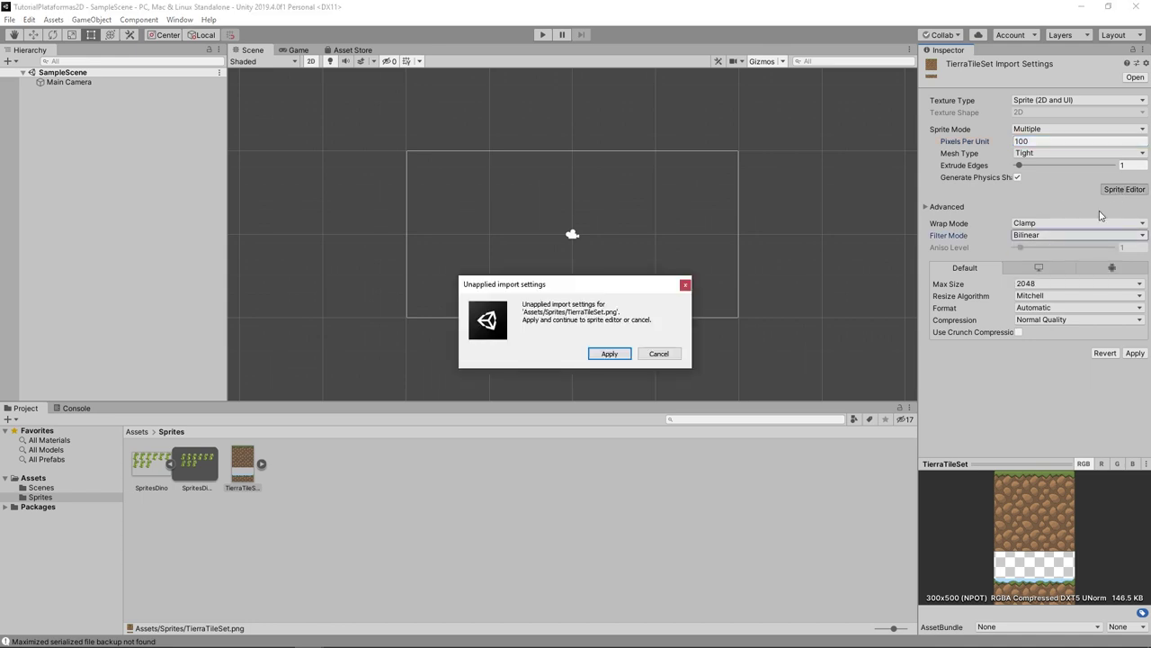
click(610, 354)
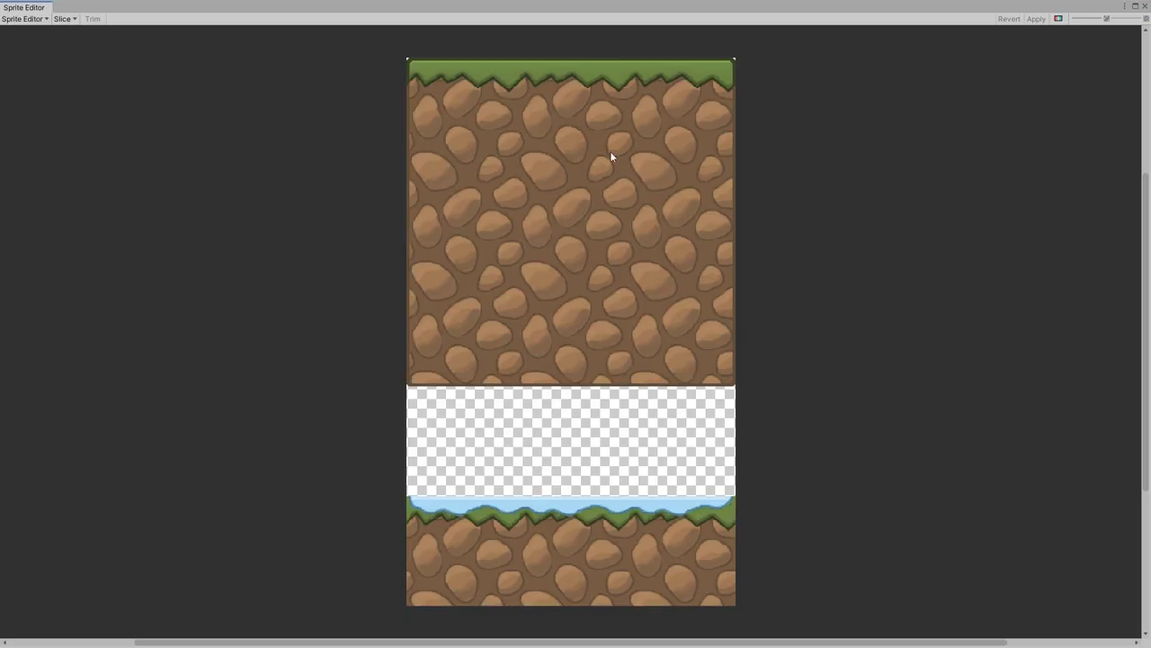
- Set the Slice type to Grid By Cell Size and start editing the cell width
click(72, 24)
click(173, 30)
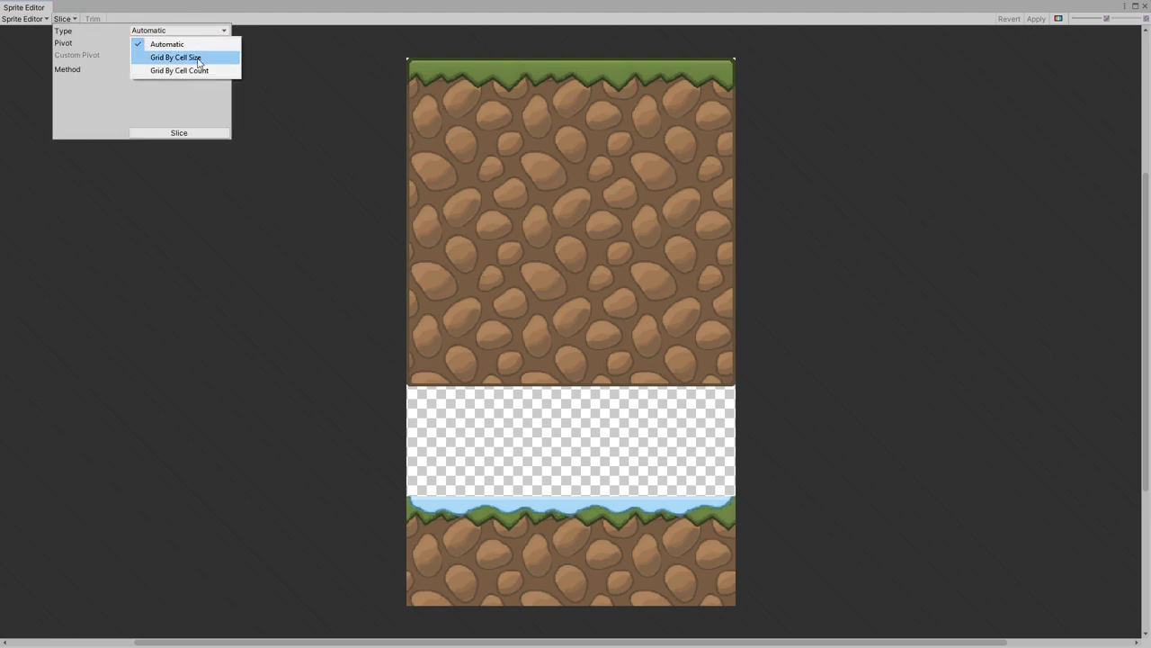
click(200, 59)
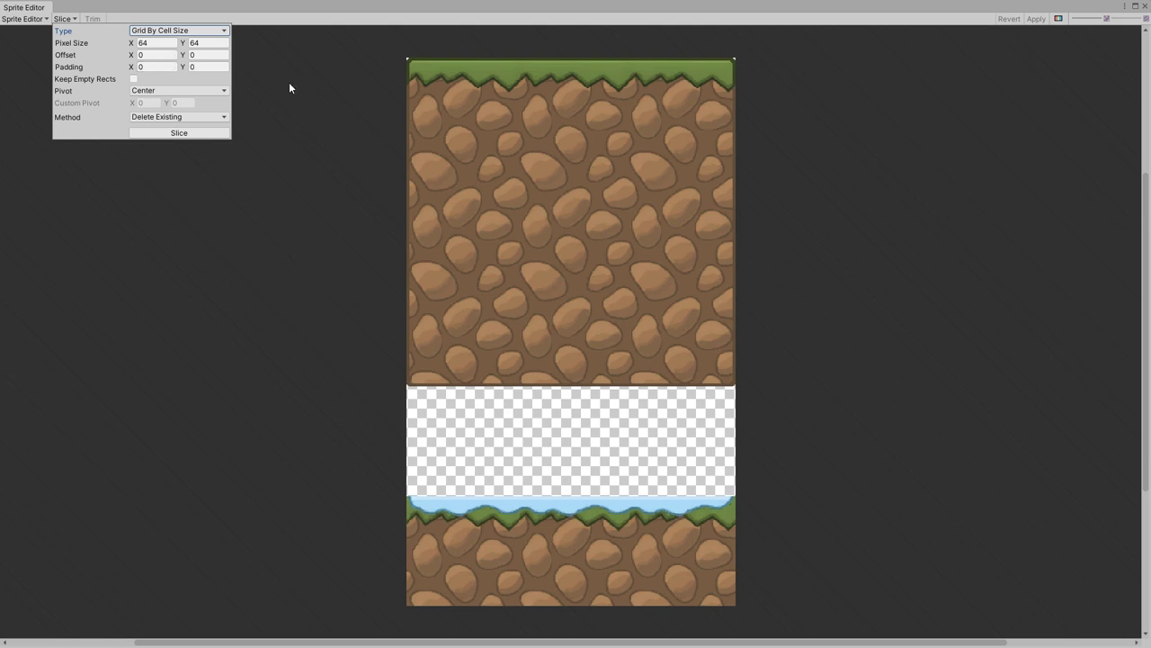
click(101, 42)
- Enter a 100 x 100 pixel cell size and slice the sheet
text(100)
key(Tab)
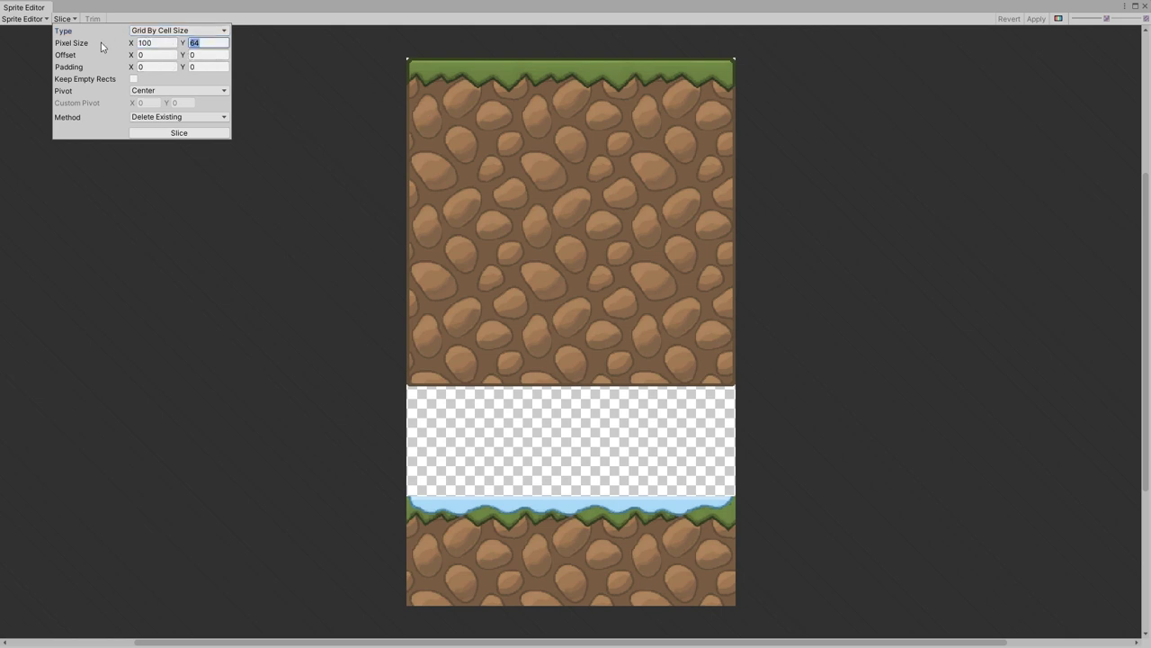
text(100)
key(Tab)
click(182, 133)
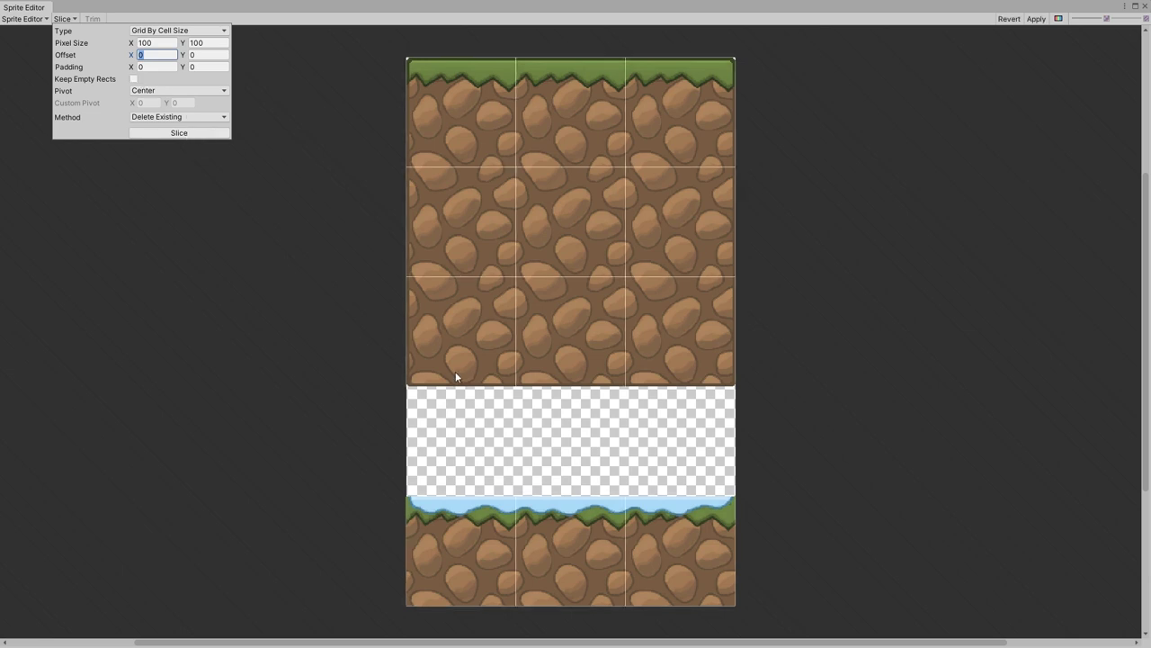
click(454, 450)
- Check each sliced tile, then apply the slices and close the Sprite Editor
click(495, 152)
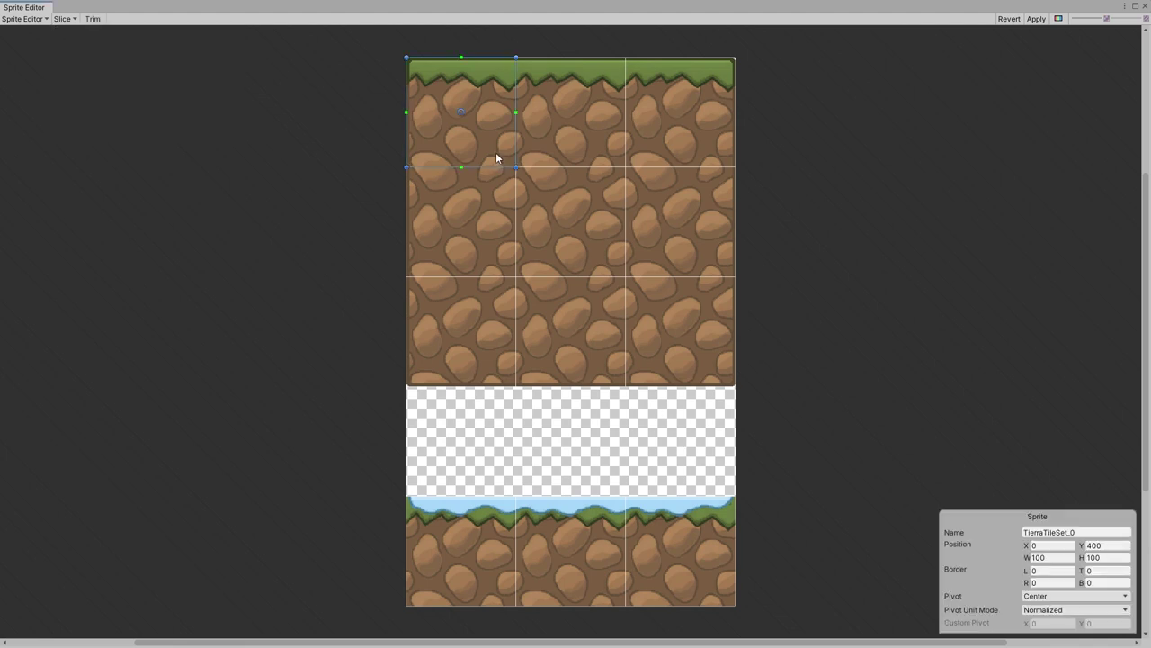
click(566, 139)
click(640, 140)
click(500, 229)
click(493, 315)
click(595, 328)
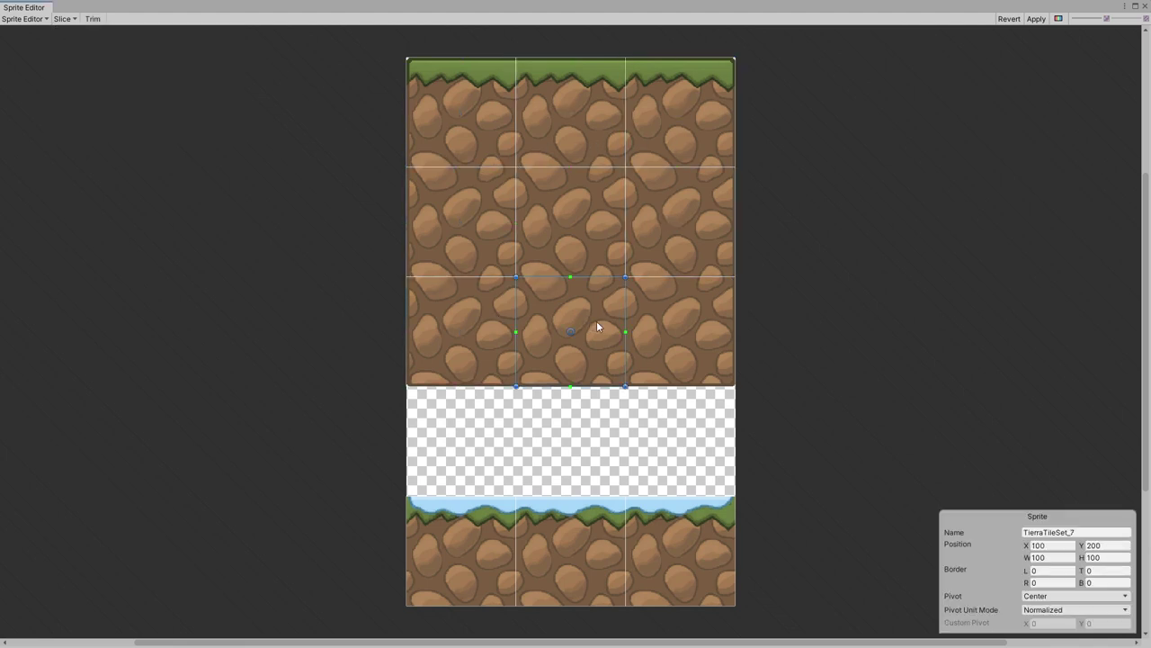
click(670, 326)
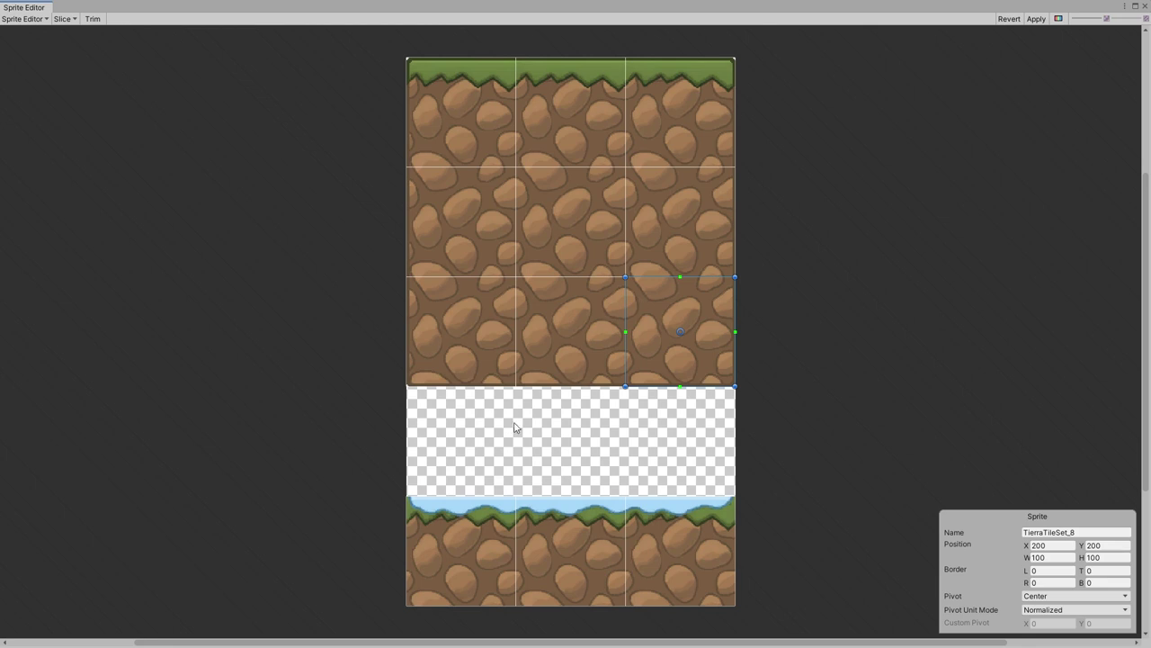
click(508, 539)
click(571, 549)
click(680, 552)
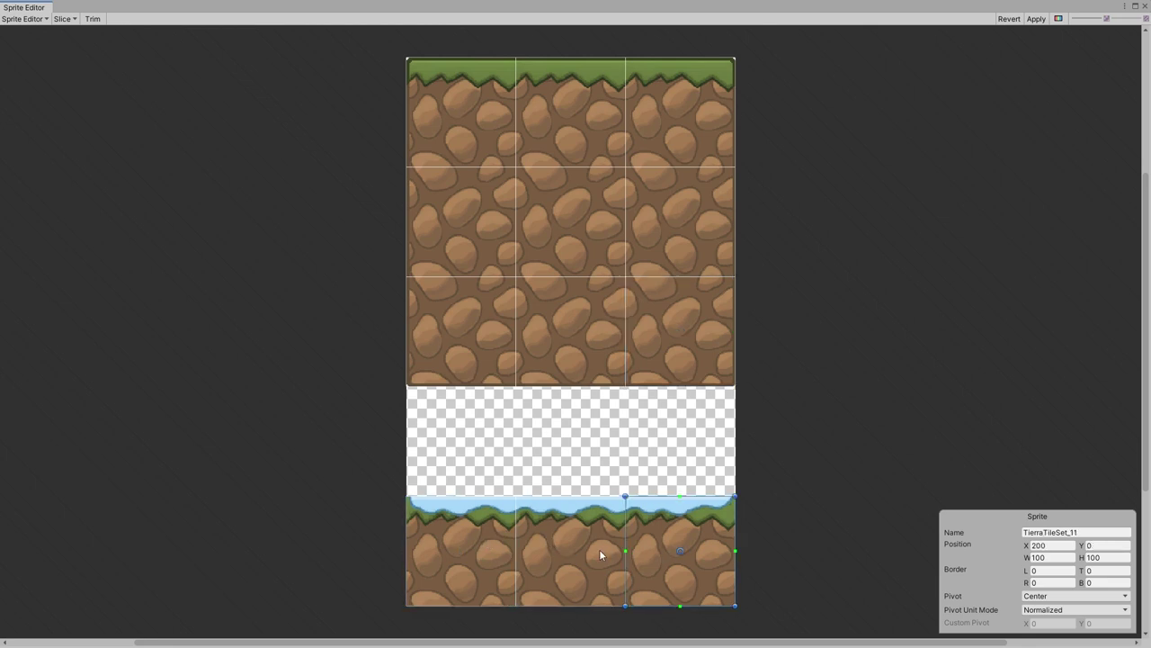
click(599, 549)
click(480, 544)
click(460, 156)
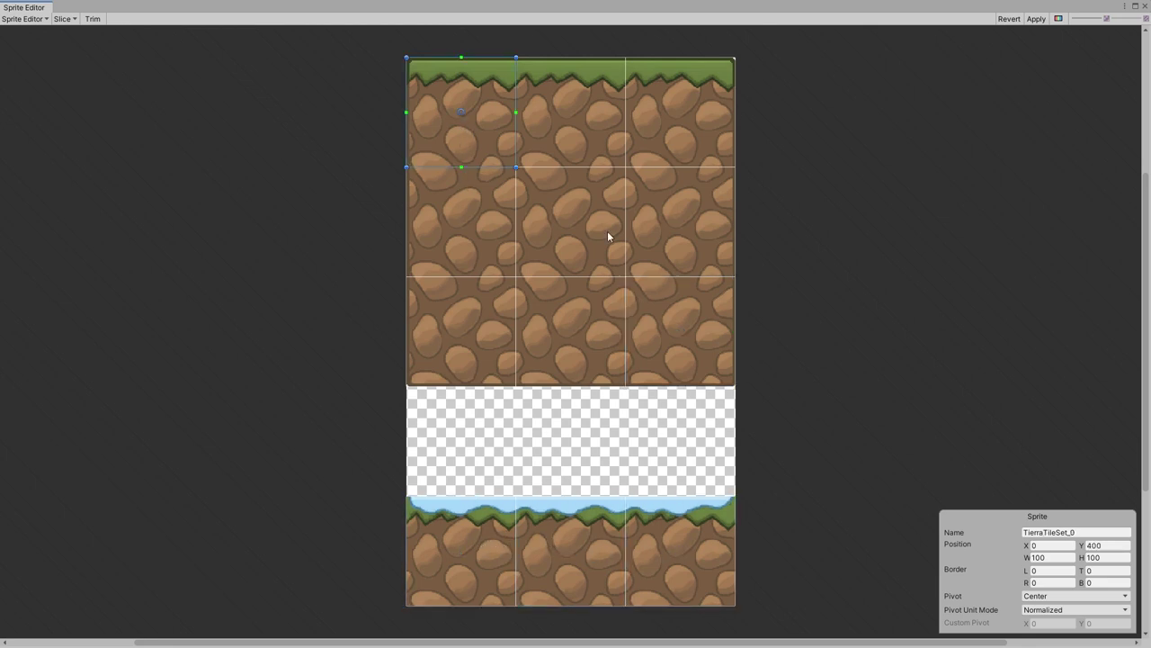
click(1037, 20)
click(1145, 7)
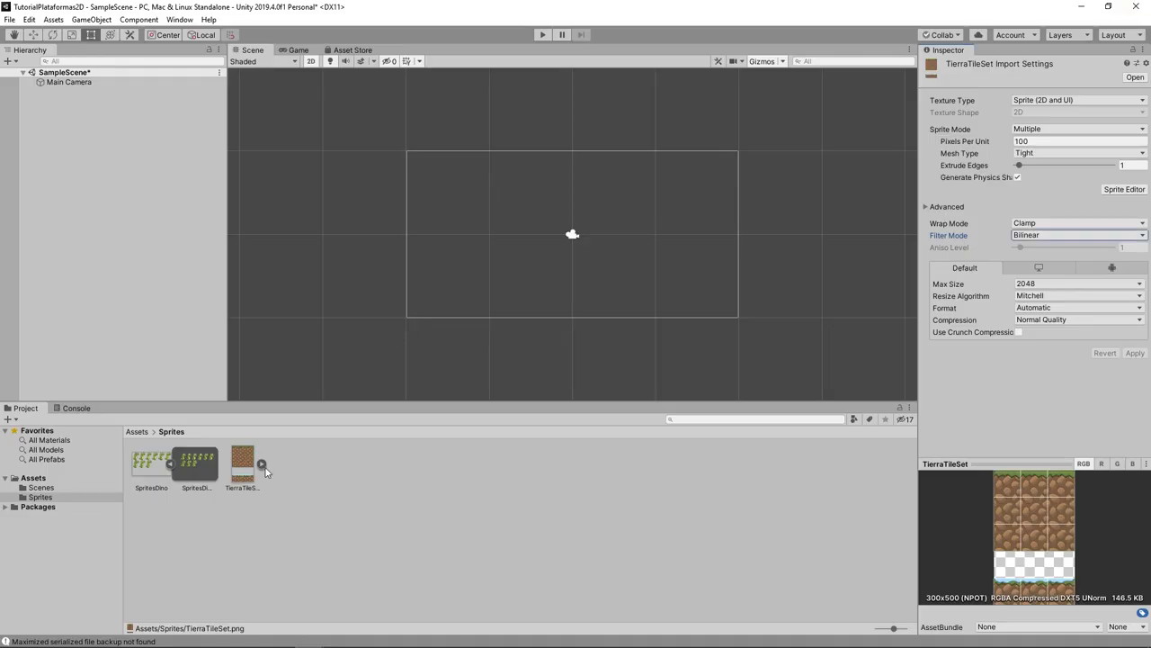
- Expand TierraTileSet in the Sprites folder to view its sliced tile sprites
click(262, 465)
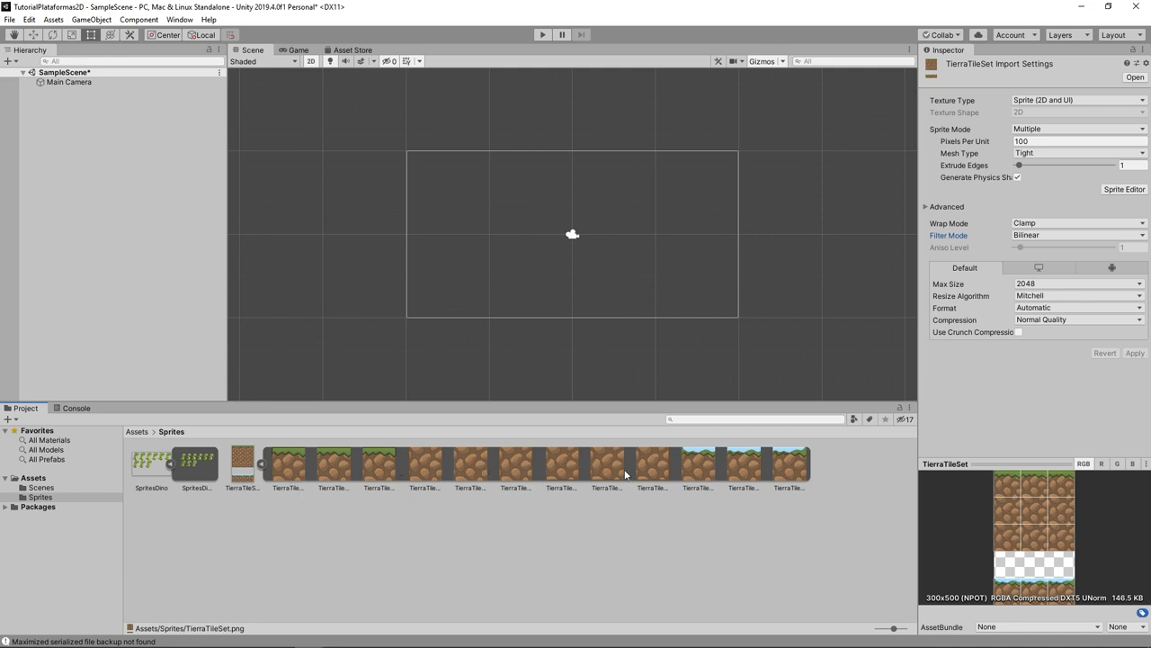
click(667, 420)
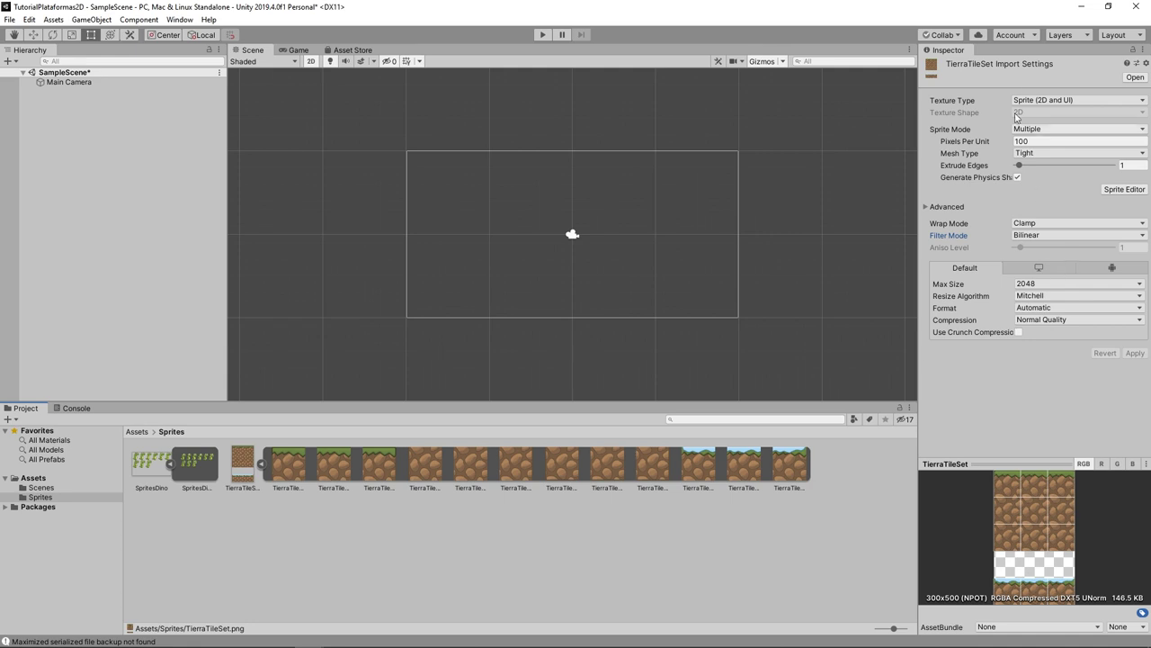
click(1010, 54)
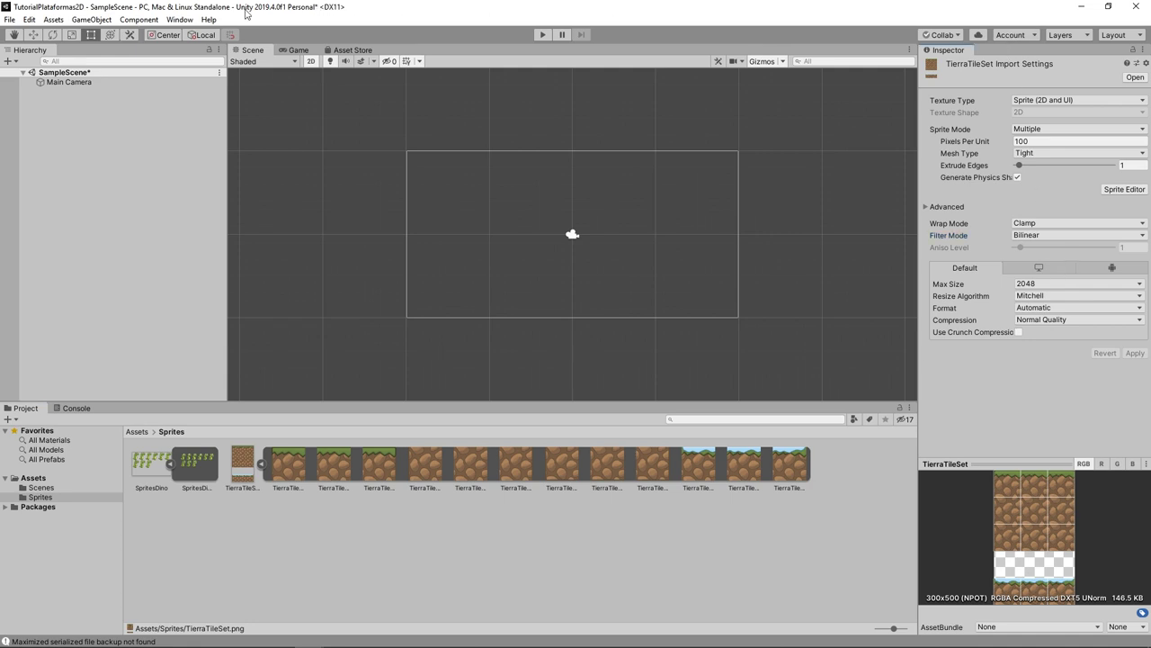
- Open Window > 2D > Tile Palette and dock it as a tab beside the Inspector
click(178, 20)
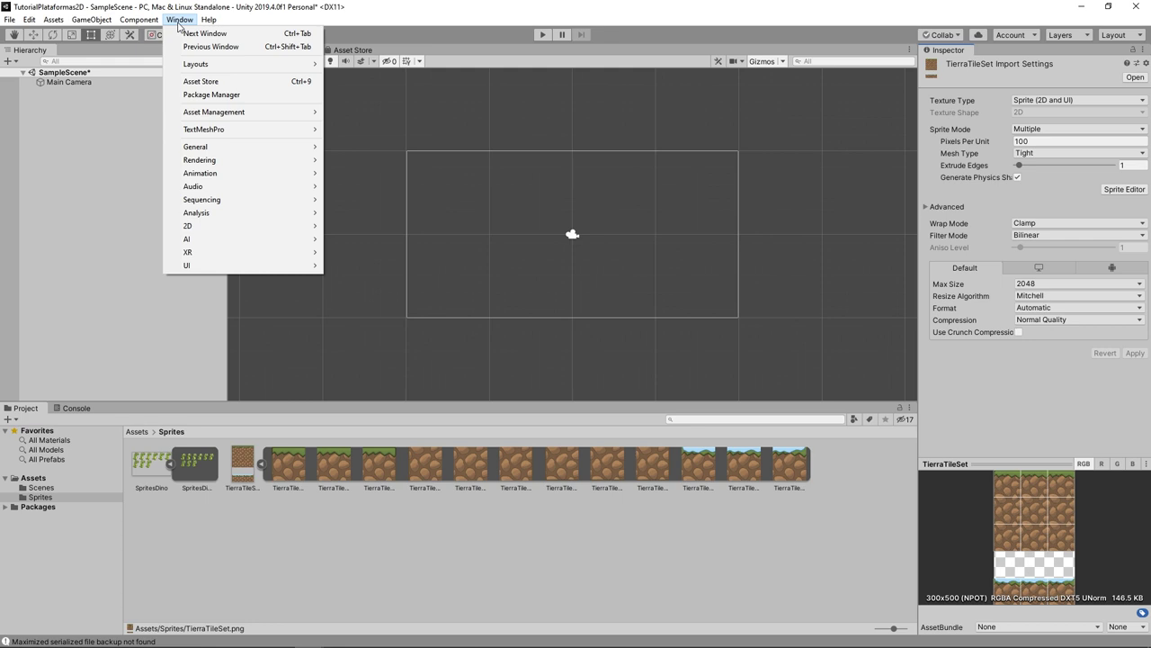
mouse_move(281, 226)
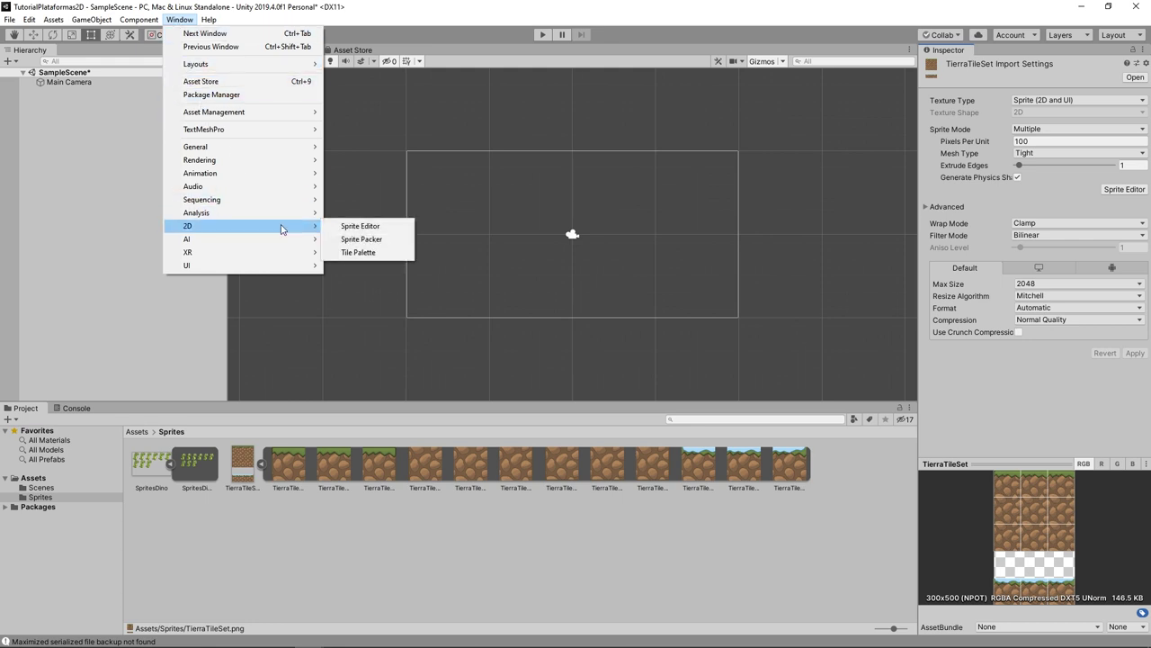
click(364, 253)
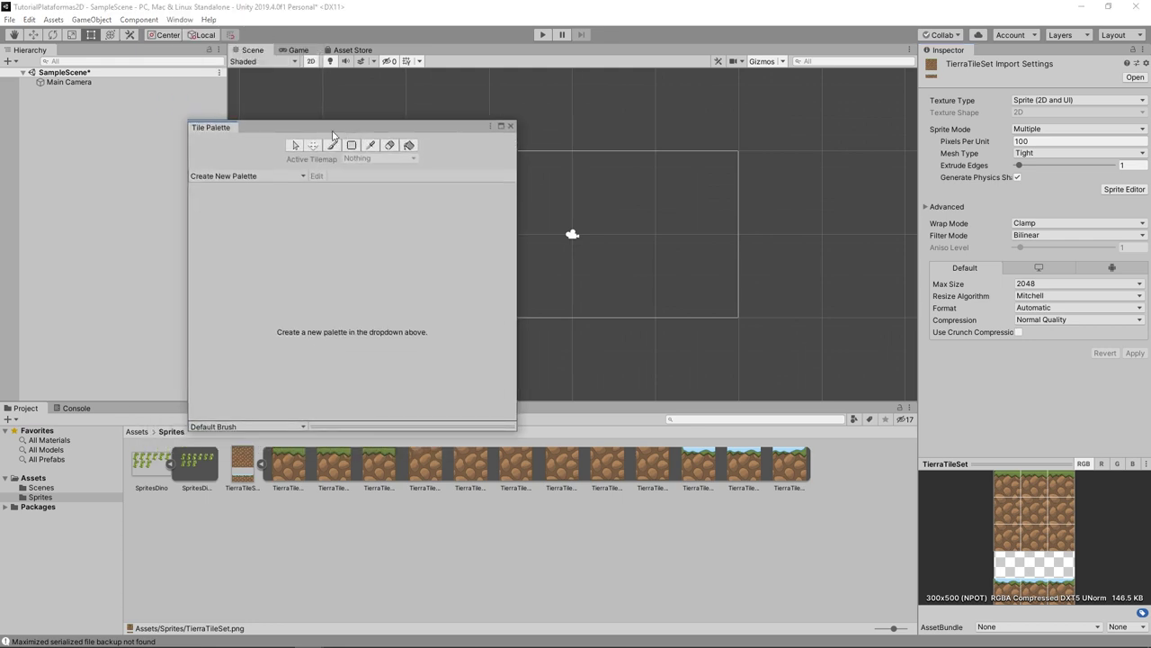
mouse_move(211, 128)
mouse_down()
mouse_move(622, 163)
mouse_move(969, 56)
mouse_up()
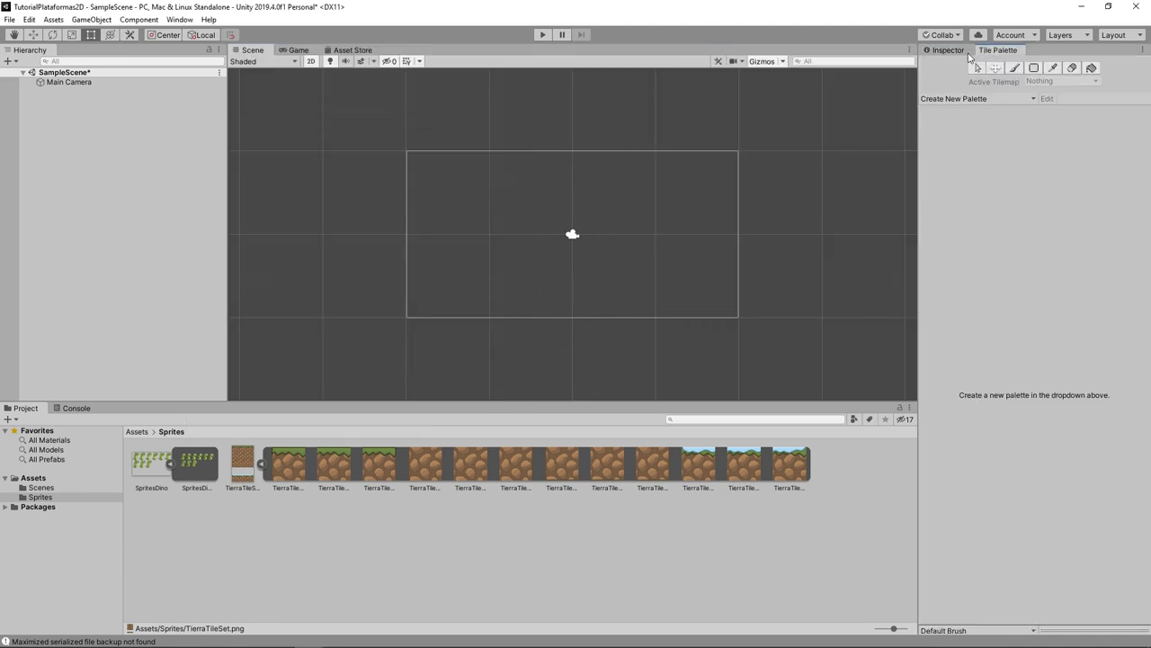
click(948, 51)
scroll(522, 213, down, 3)
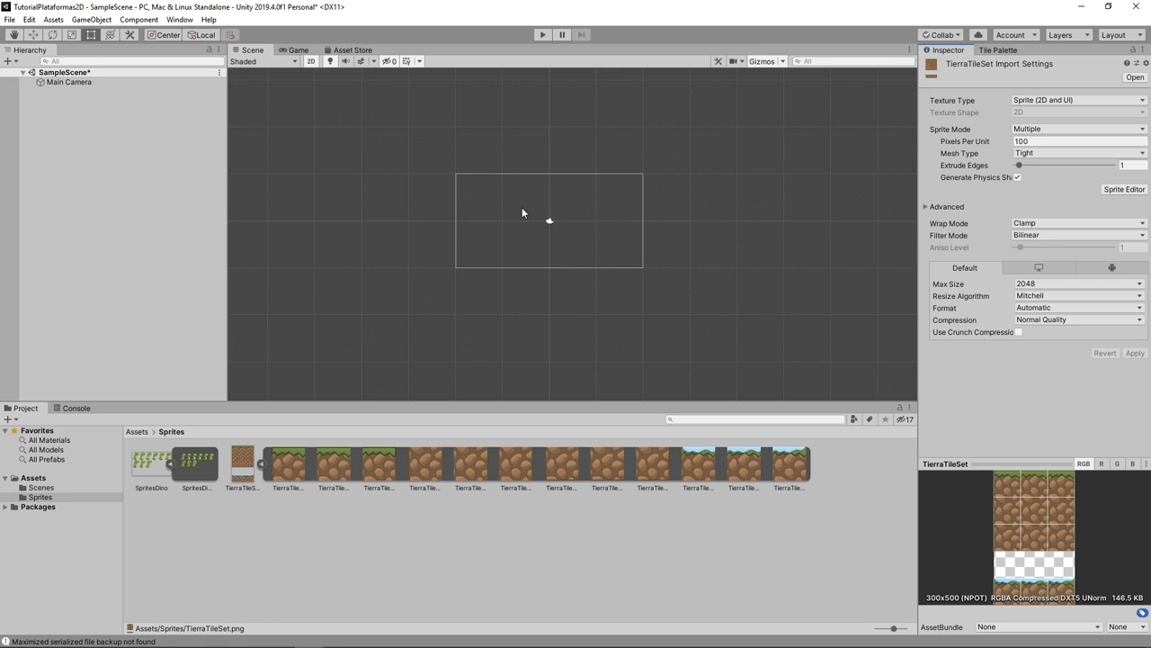
- Add a 2D Tilemap, with its parent Grid, to the scene from the Hierarchy menu
right_click(56, 120)
mouse_move(117, 255)
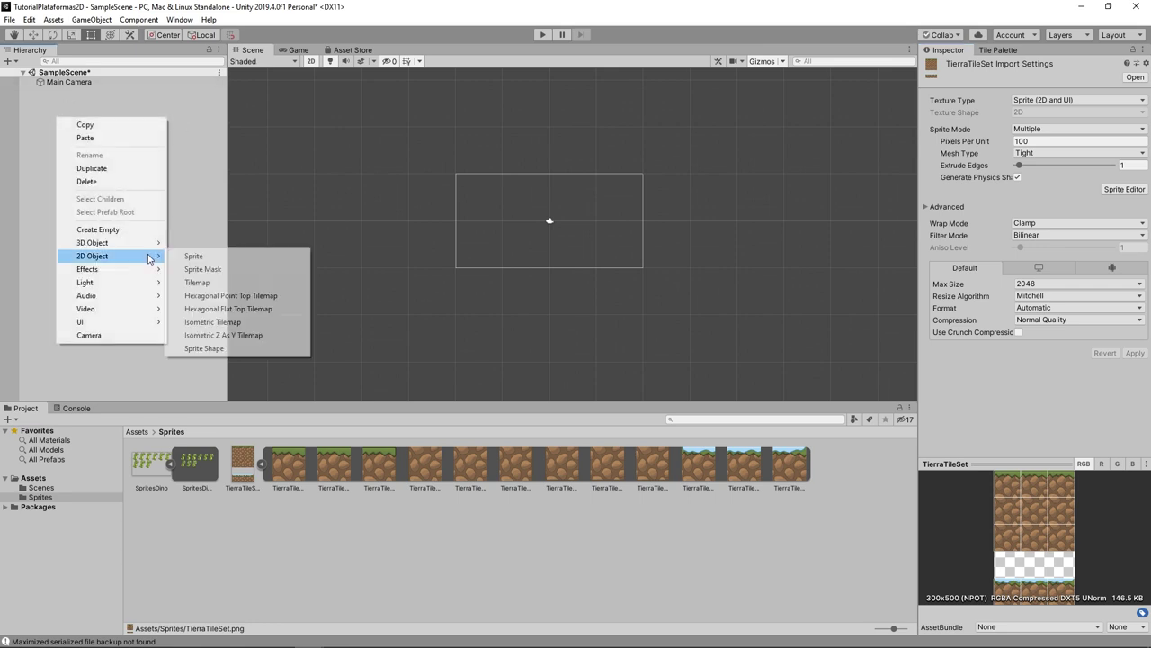
click(226, 286)
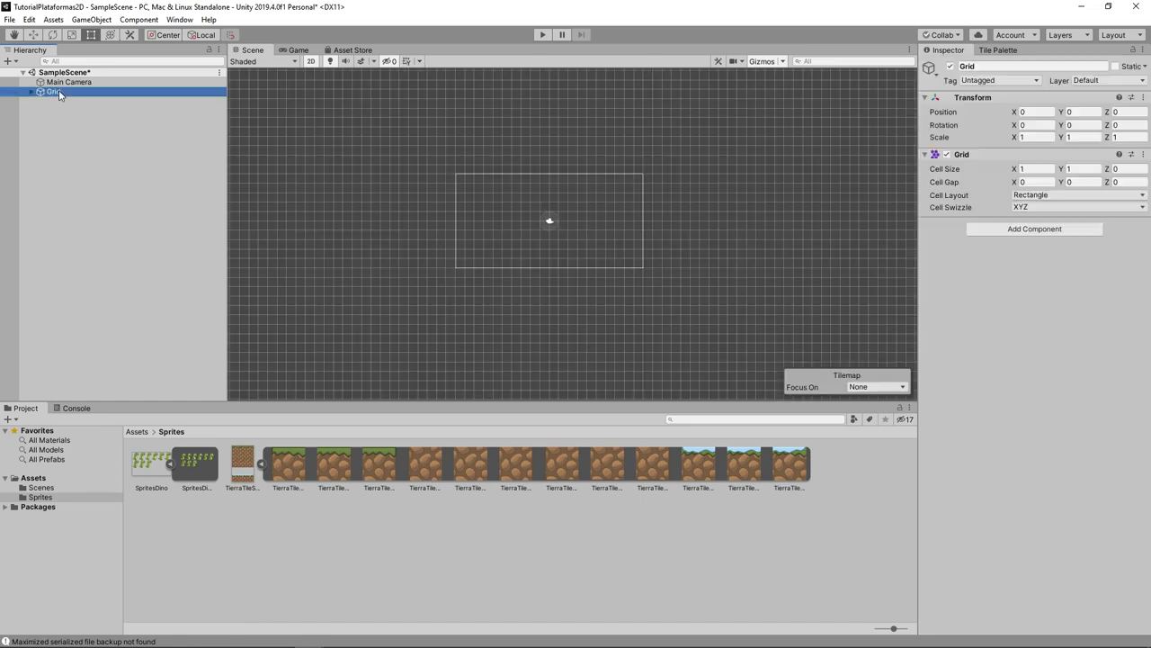
scroll(601, 222, up, 1)
scroll(602, 222, up, 2)
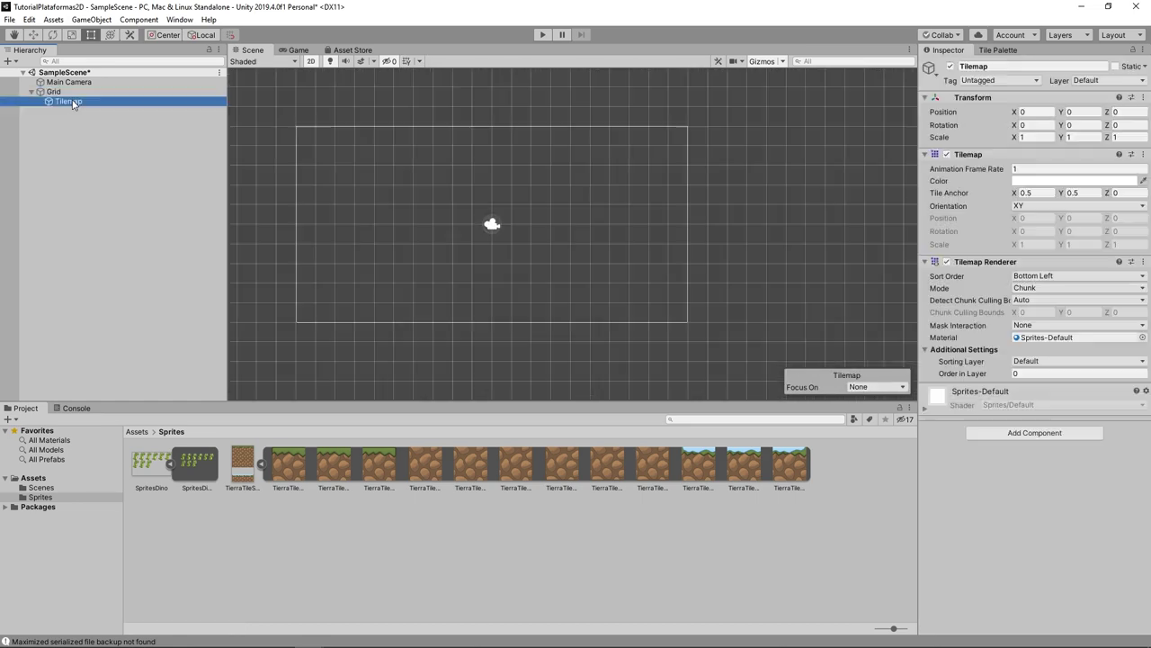
- Rename the tilemap to Terreno and bring up the Tile Palette
click(993, 66)
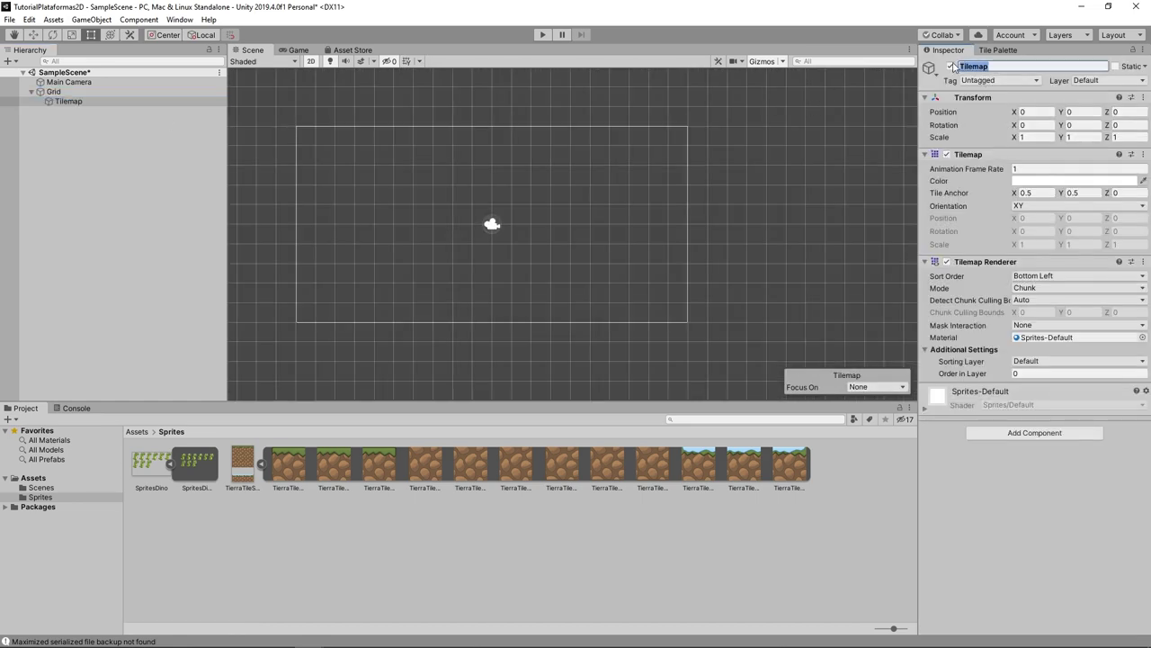
text(Terreno)
key(Return)
middle_drag(521, 244, 560, 257)
click(996, 51)
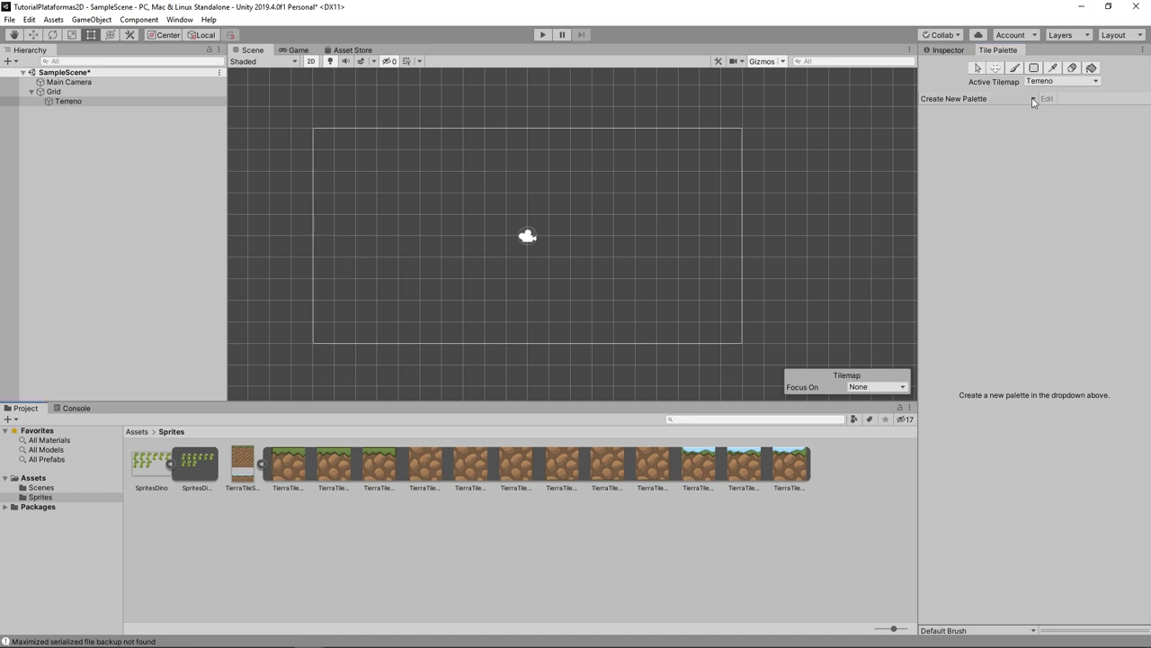
- Start a new tile palette named Tierra
click(989, 98)
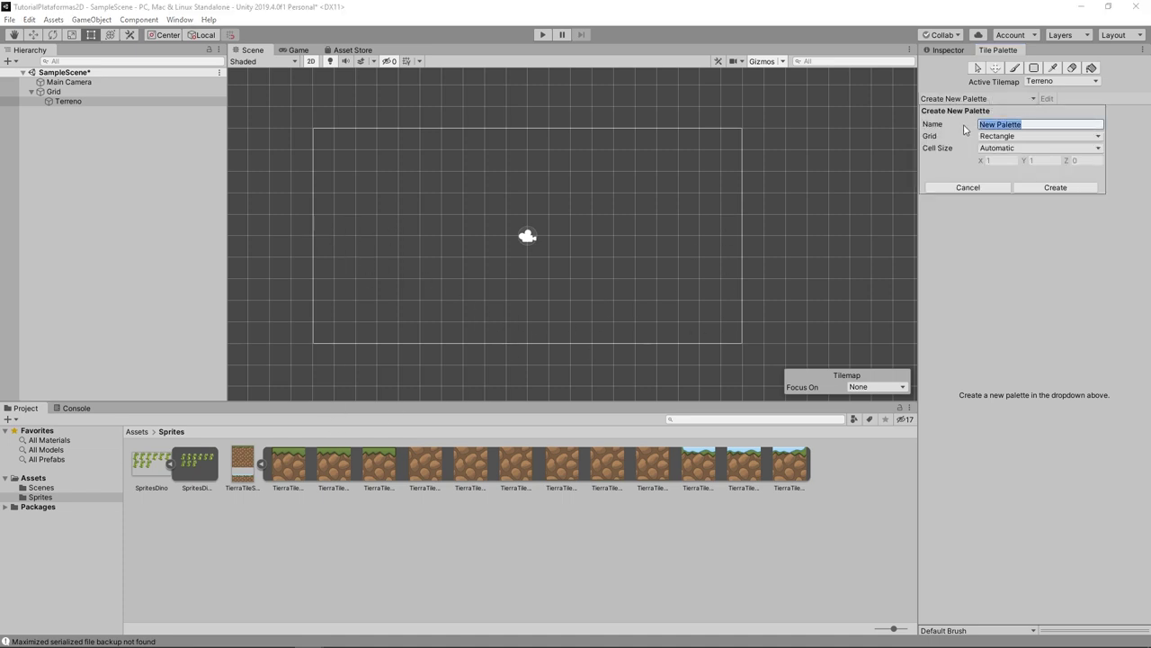
text(Tierra)
click(1057, 188)
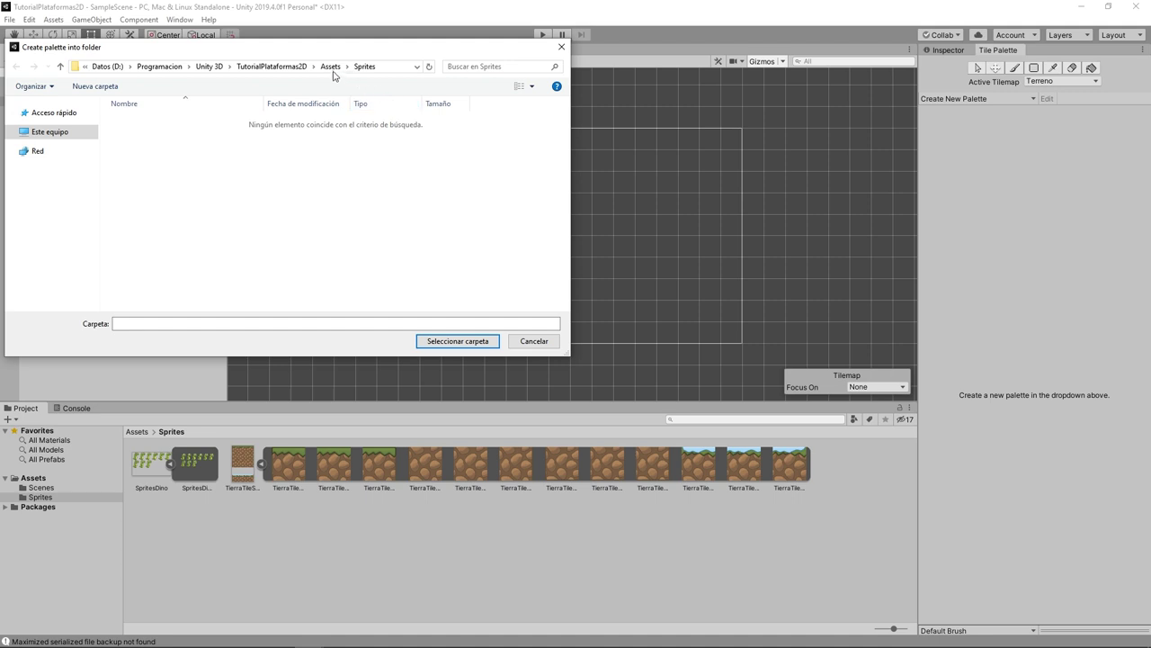
- Save the Tierra palette into a new TilePalette folder under Assets
click(330, 68)
right_click(163, 174)
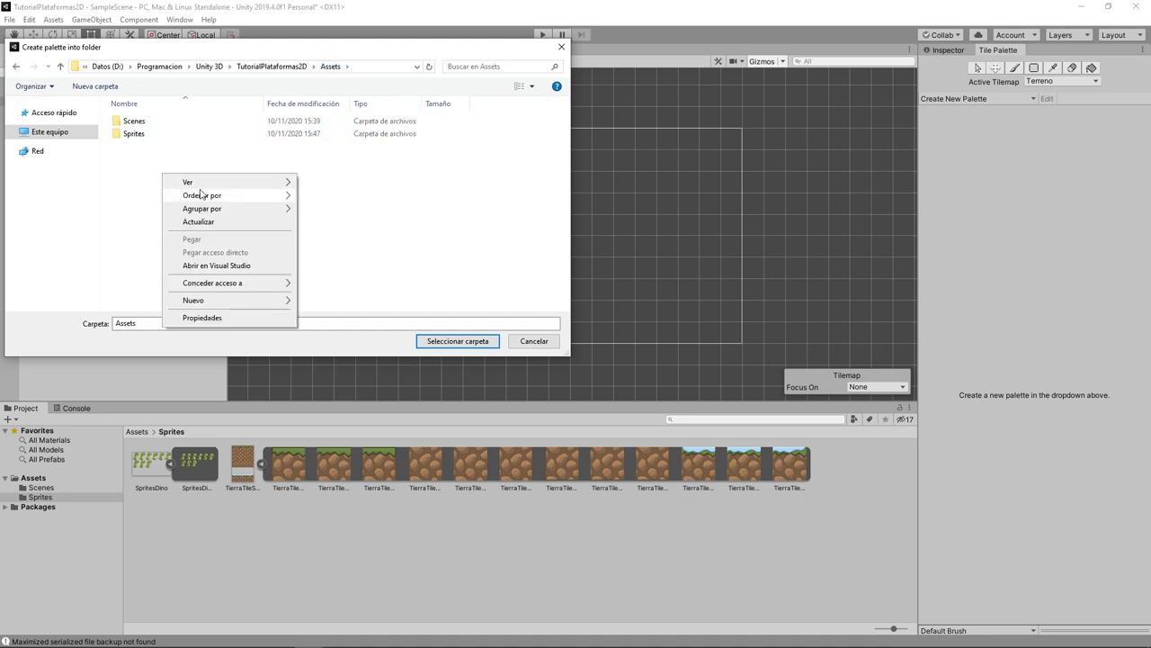
mouse_move(279, 300)
click(328, 303)
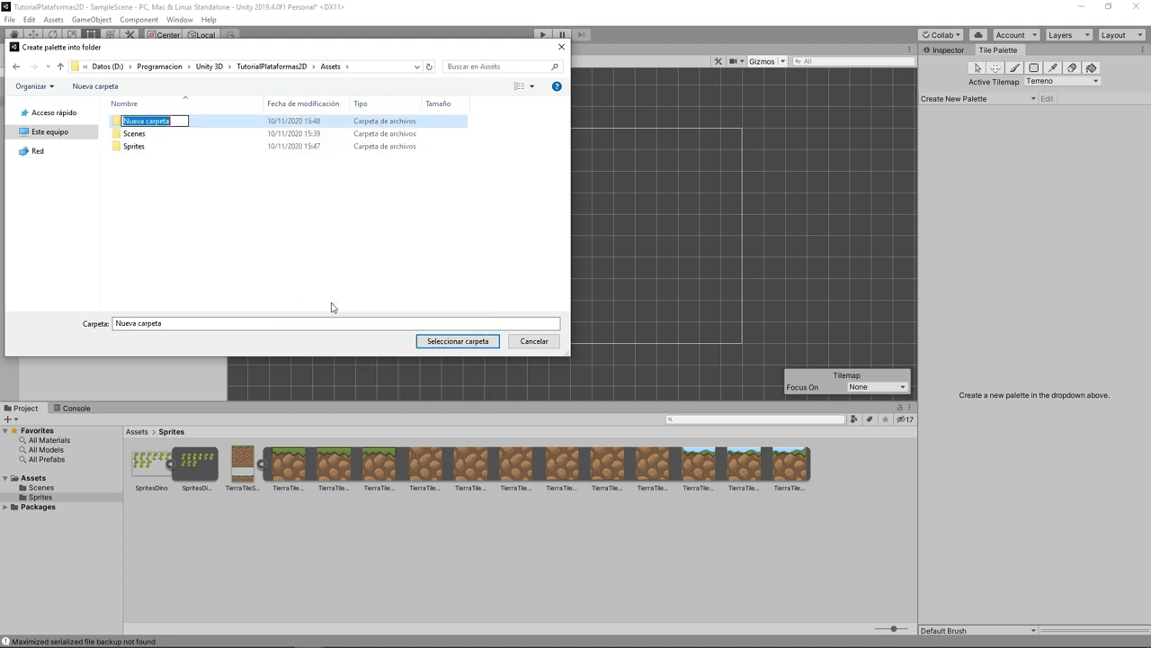
text(TilePalette)
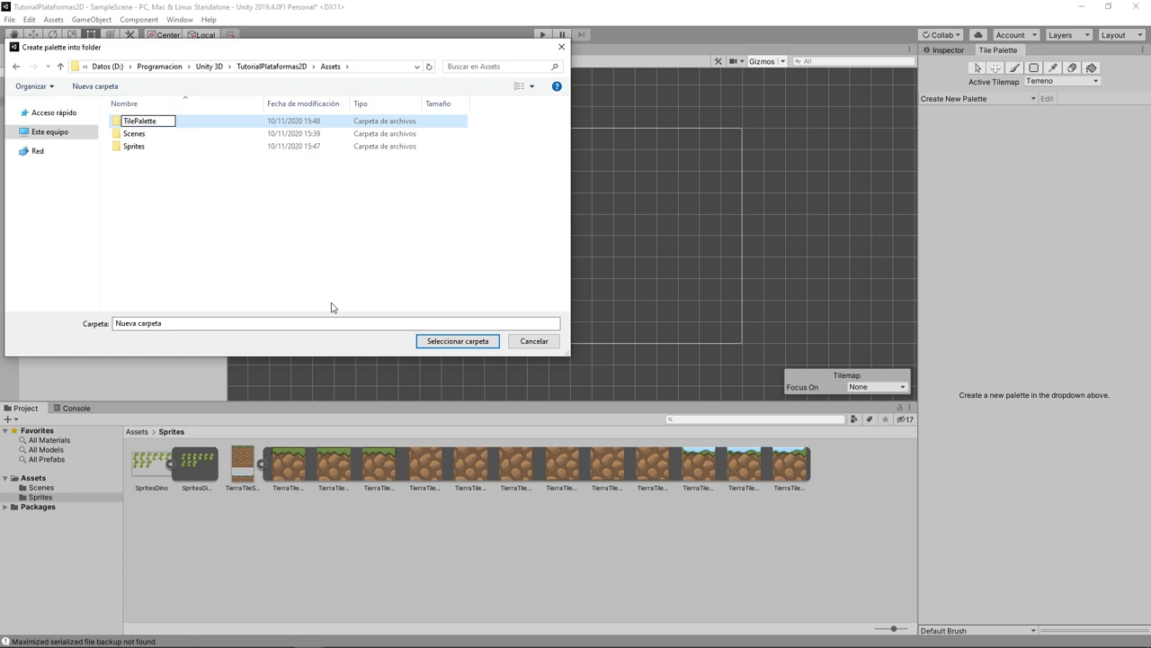
key(Return)
key(Return)
click(440, 341)
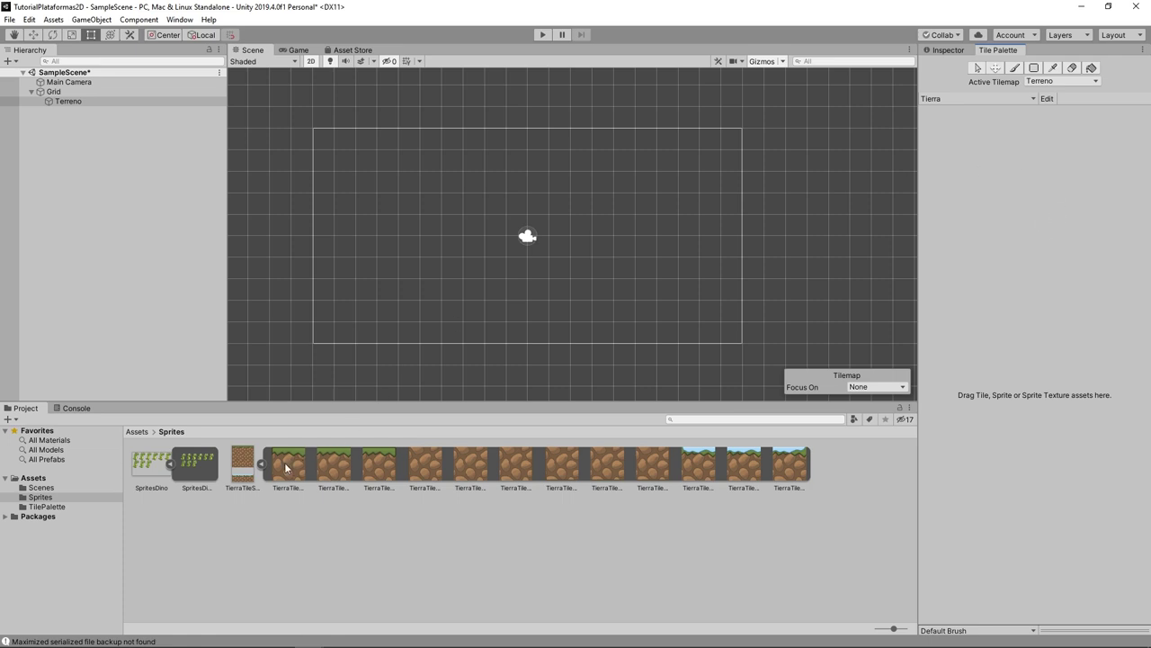
- Drop the first ground sprite into the palette and save its tile asset in TilePalette
mouse_move(286, 466)
mouse_down()
mouse_move(976, 171)
mouse_move(979, 223)
mouse_move(1003, 224)
mouse_up()
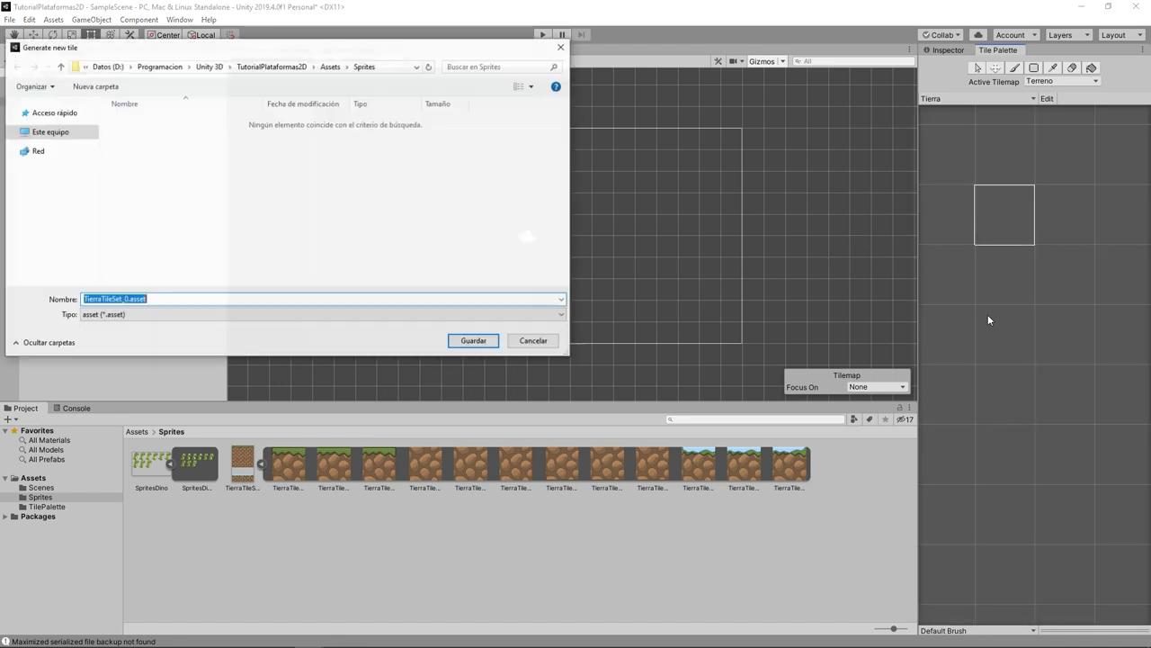
click(329, 67)
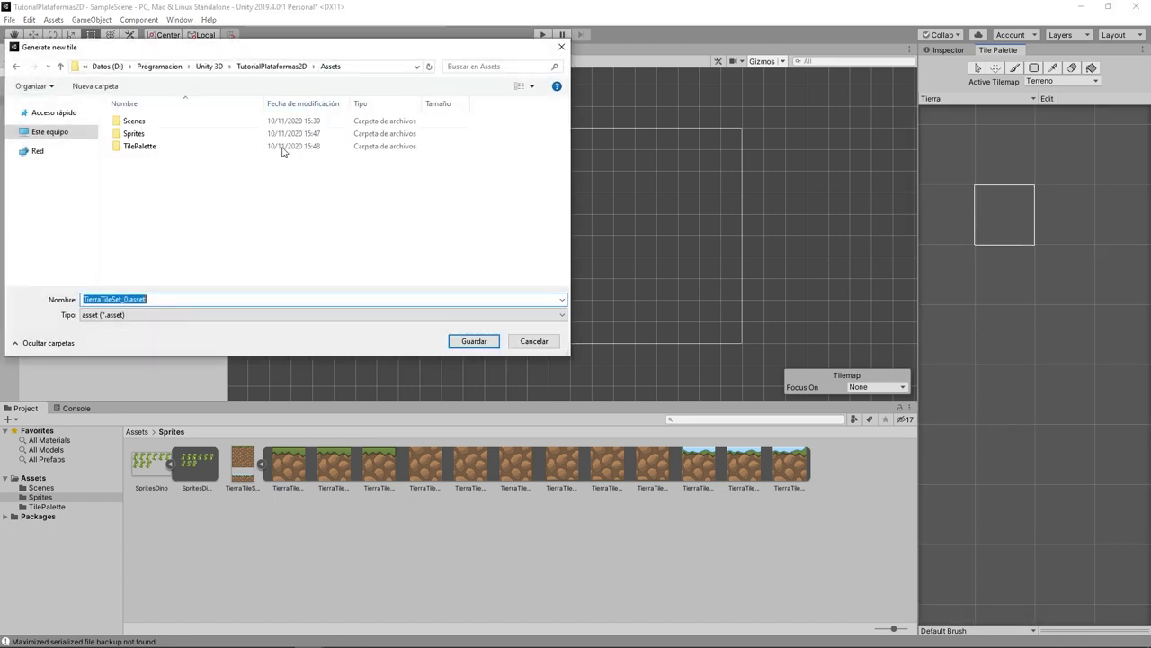
double_click(150, 149)
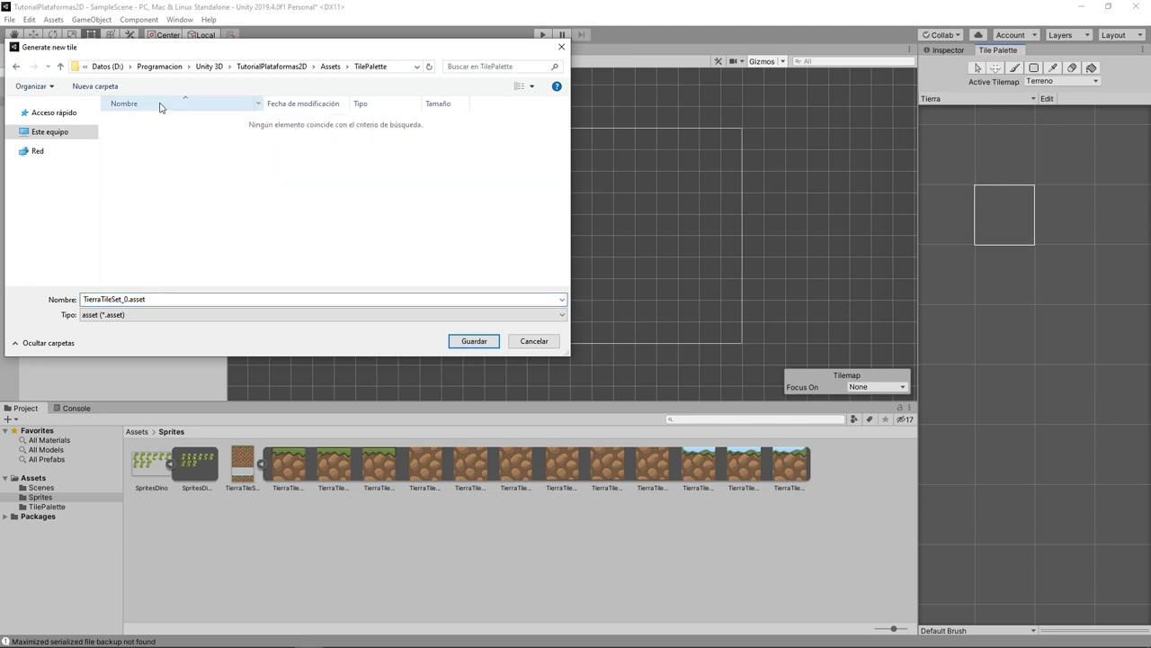
click(105, 299)
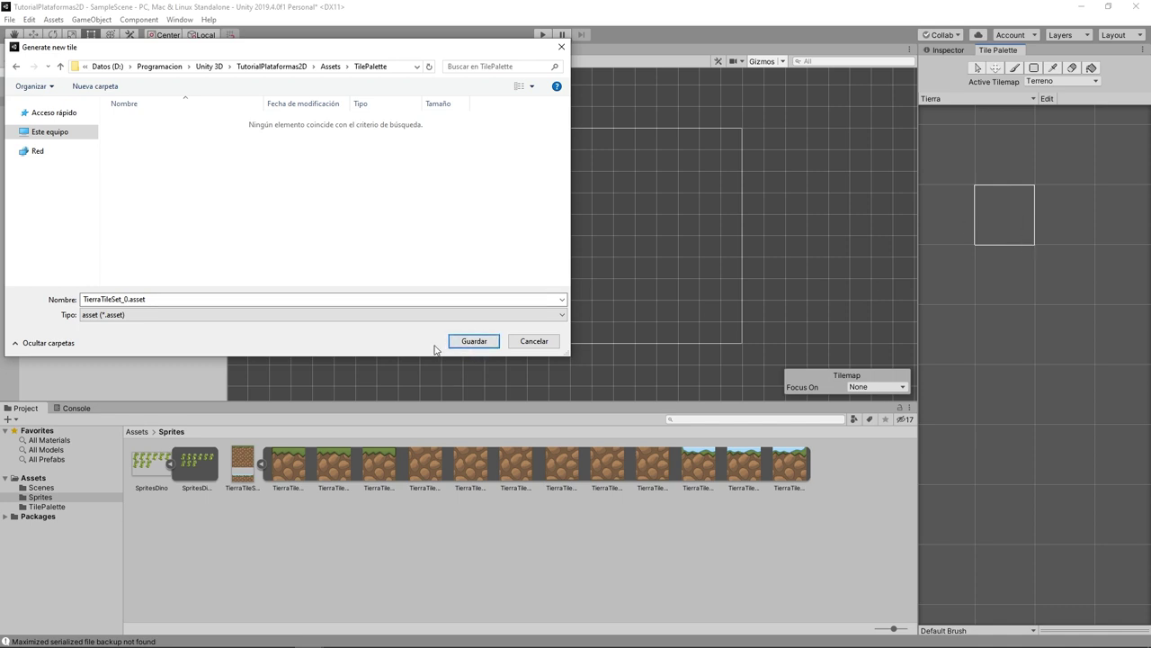
click(485, 345)
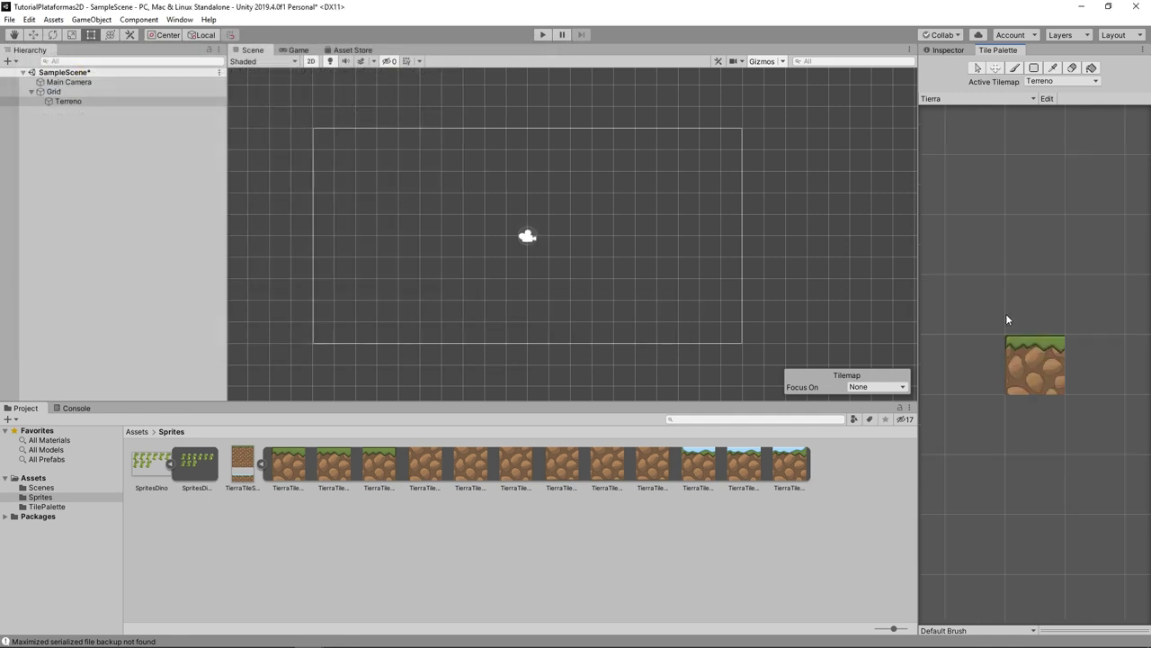
- Add the remaining grass-topped and dirt sprites to the palette, saving each generated tile
scroll(1028, 248, up, 3)
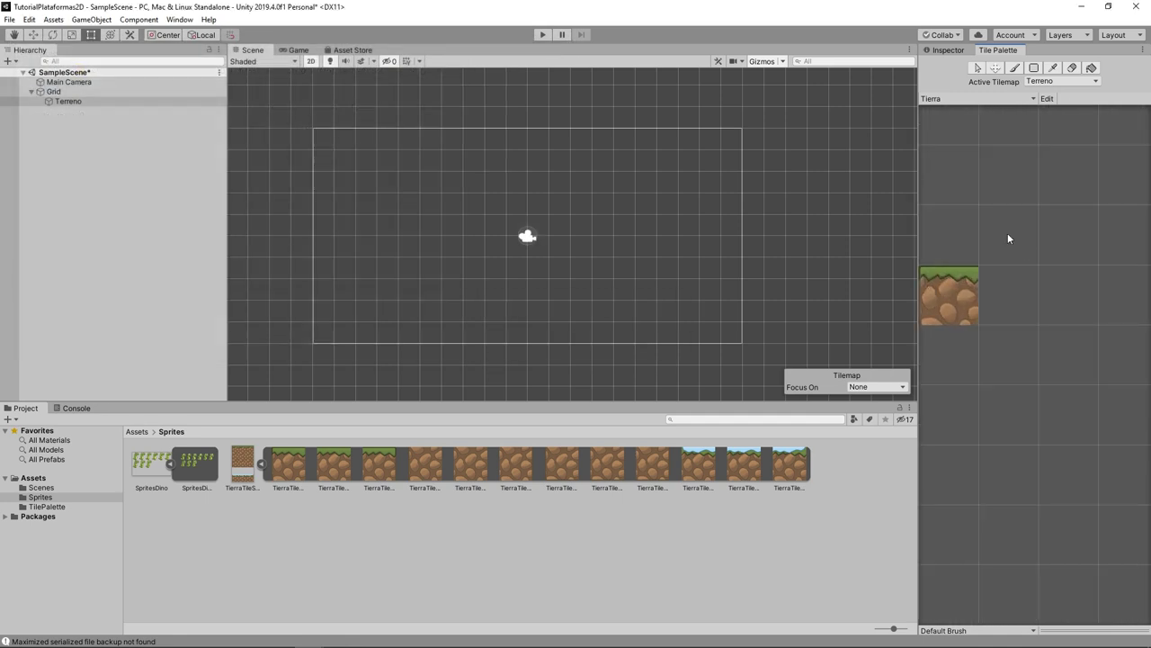
middle_drag(1007, 233, 1025, 212)
drag(333, 463, 1031, 269)
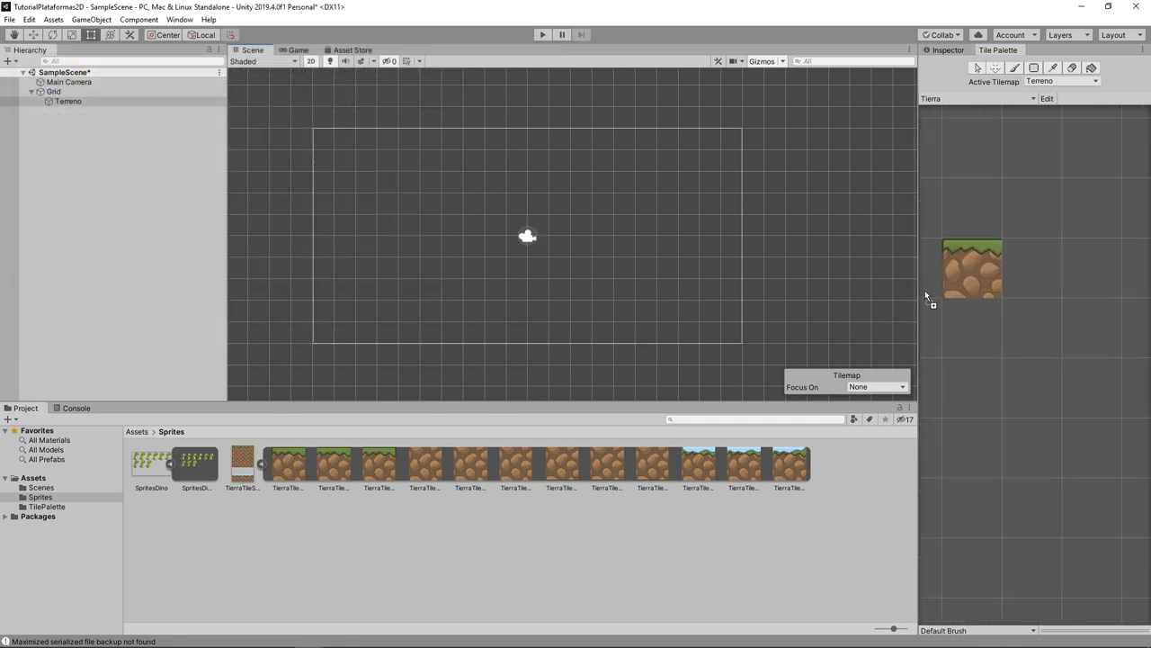
click(331, 66)
click(471, 340)
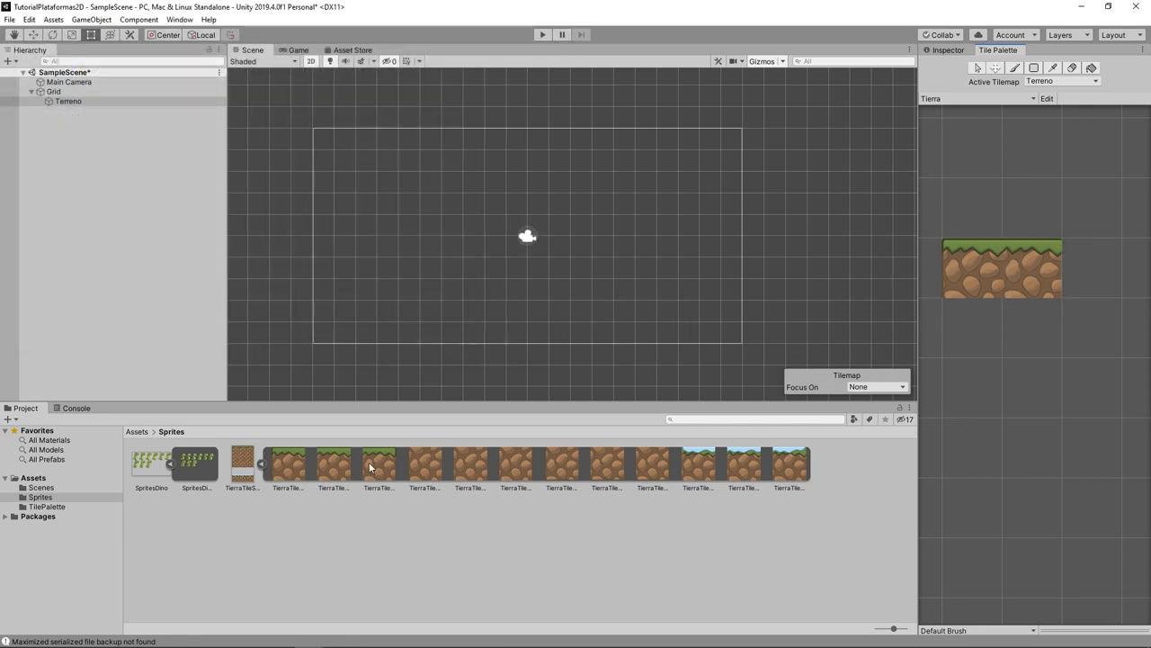
drag(379, 453, 1089, 269)
click(331, 66)
key(Return)
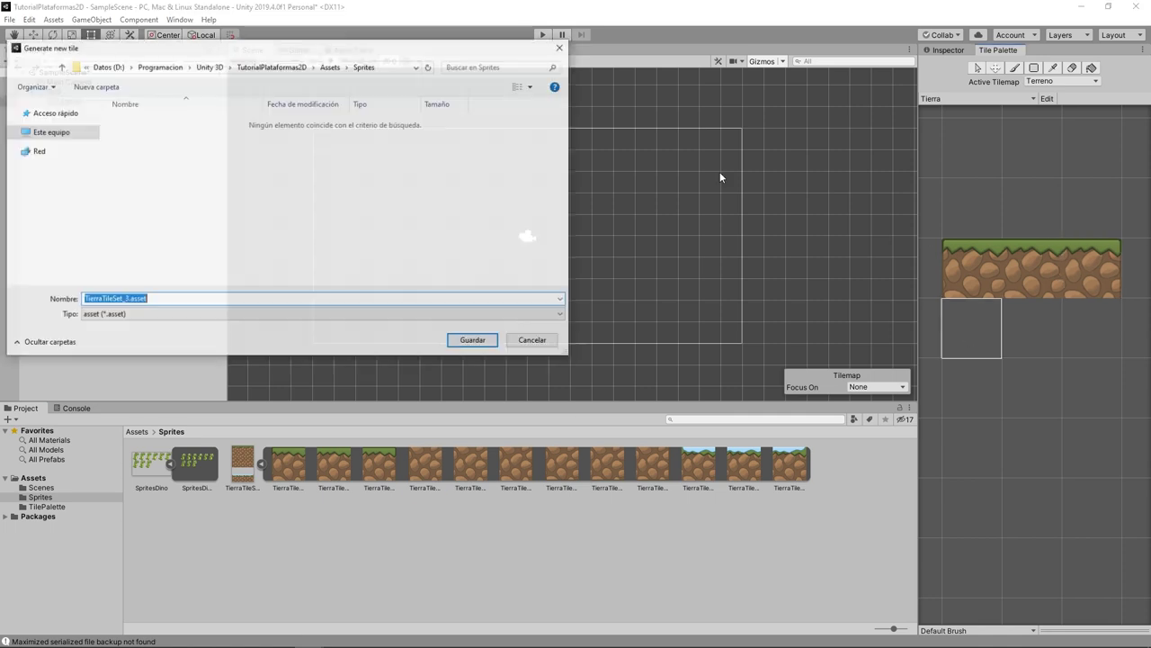
key(Return)
key(Return)
key(Return)
click(331, 67)
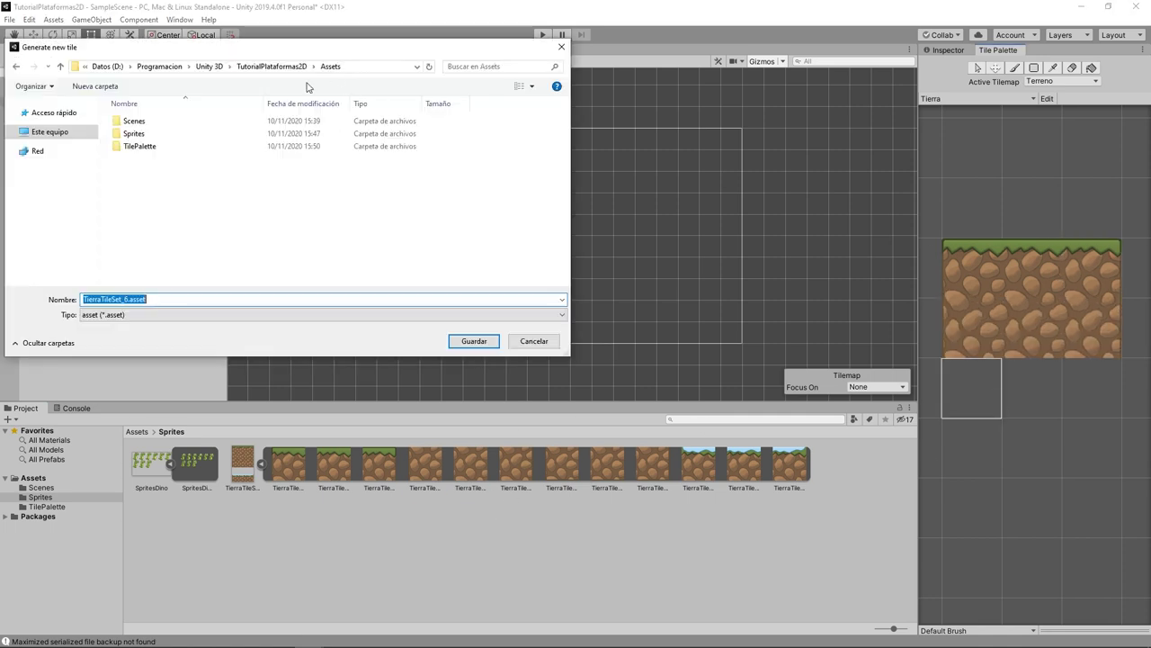
key(Return)
key(Return)
- Save the last tile asset and pick a grass edge tile with the Paint Brush
click(455, 342)
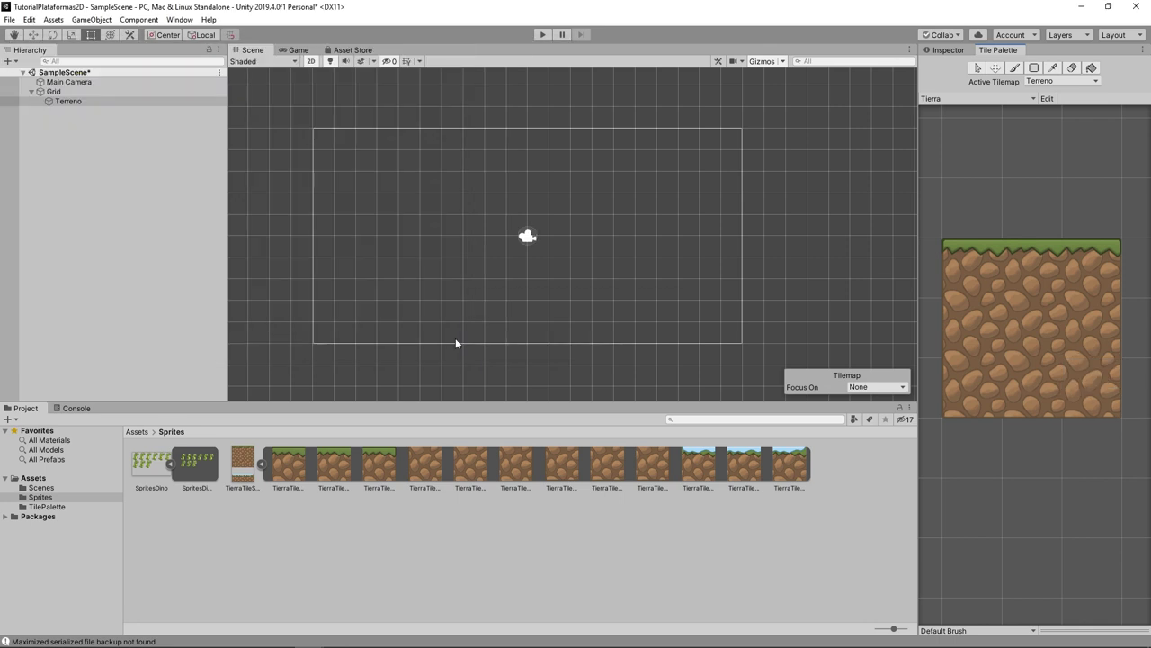
key(b)
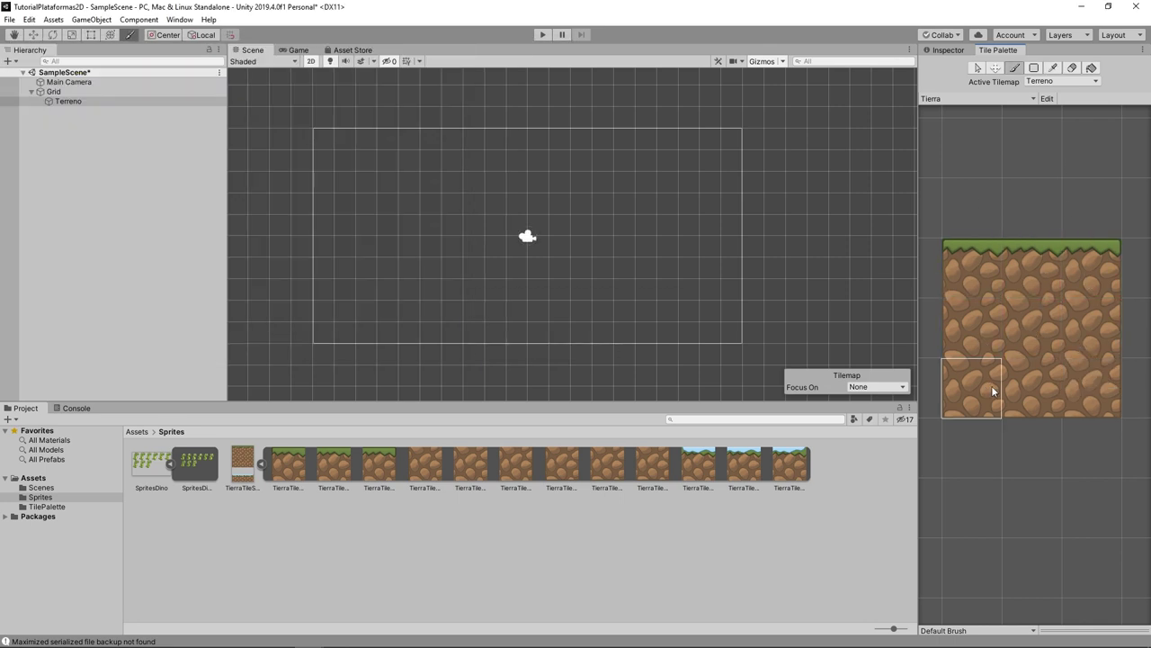
click(973, 279)
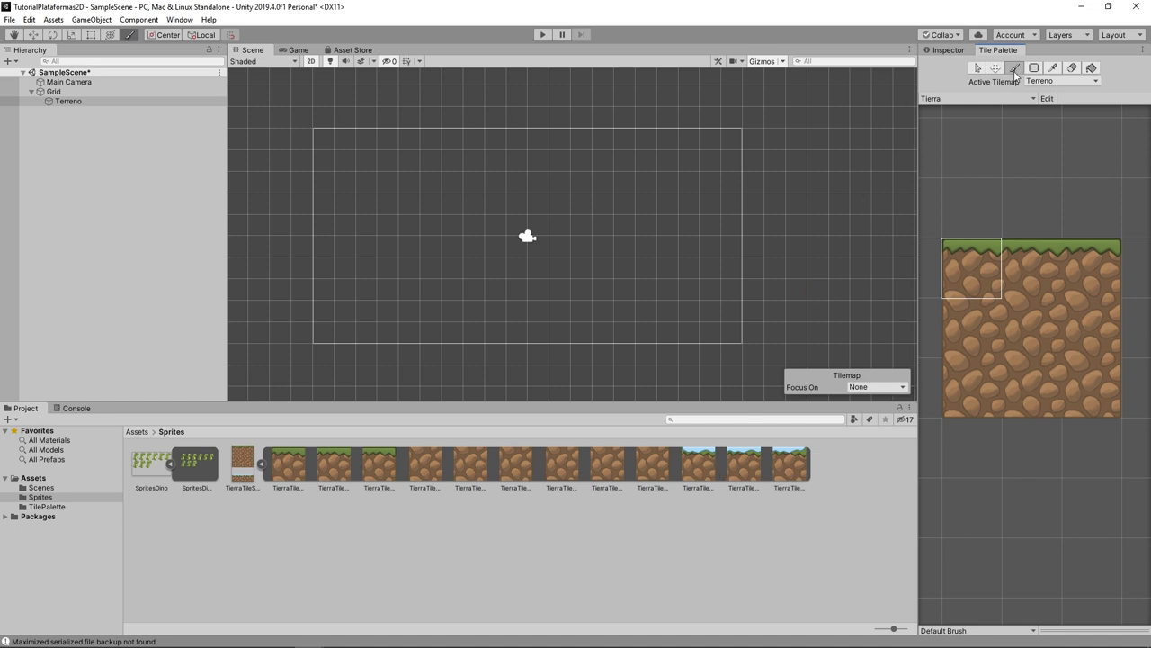
click(1015, 72)
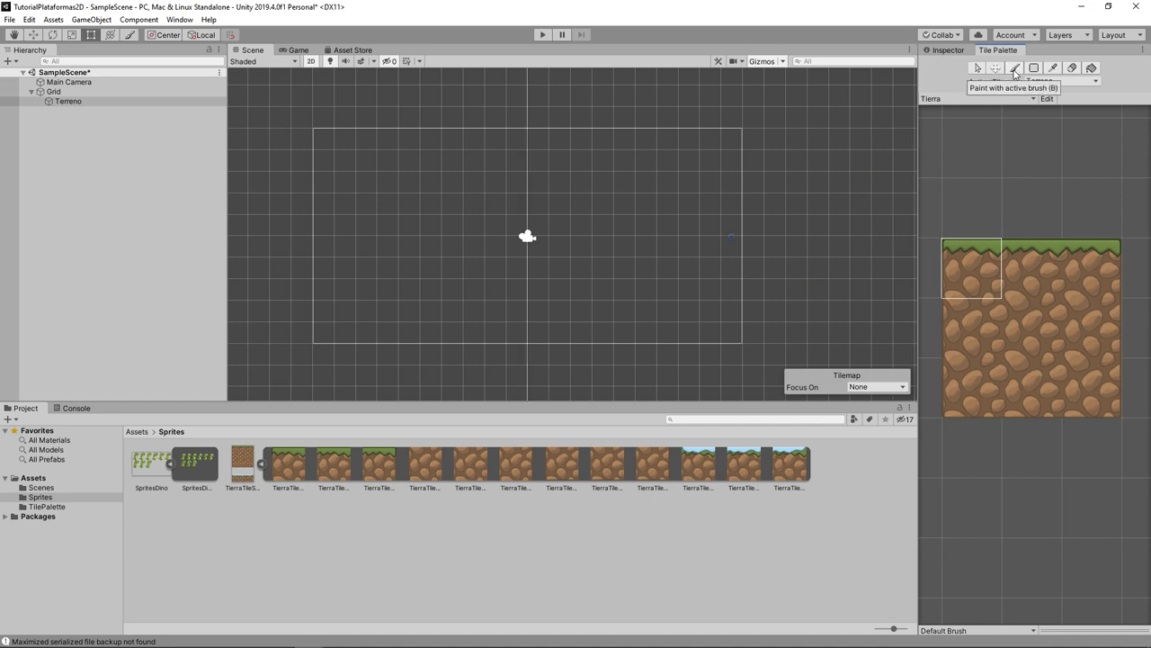
scroll(482, 296, up, 2)
scroll(482, 296, up, 1)
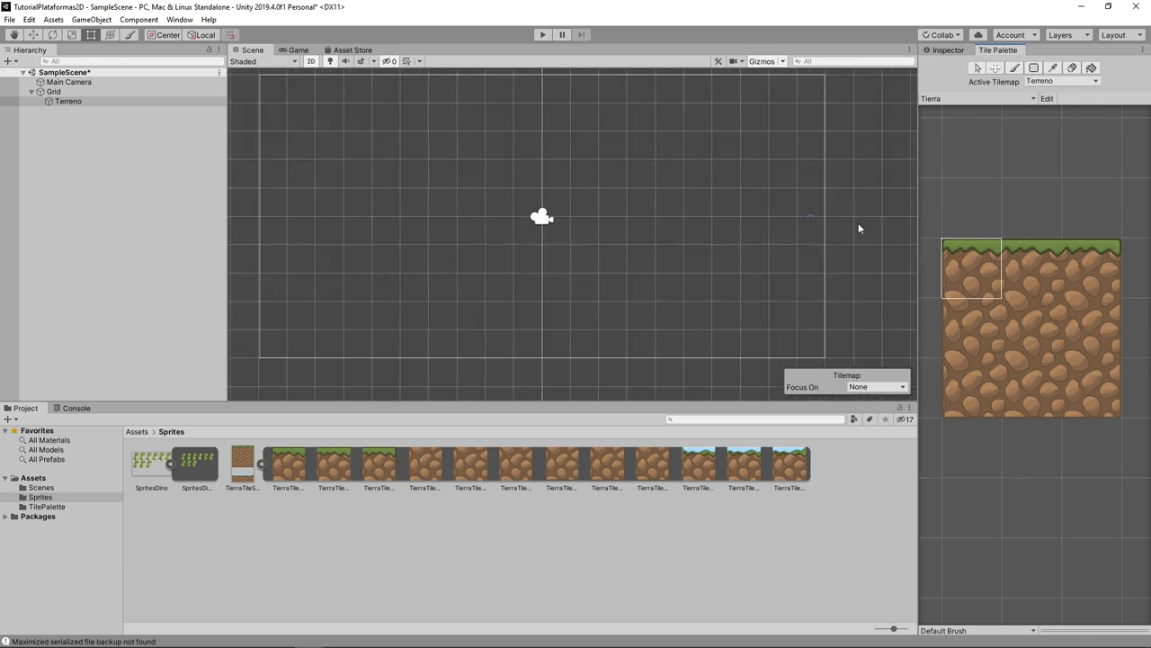
scroll(858, 222, down, 1)
scroll(315, 226, up, 1)
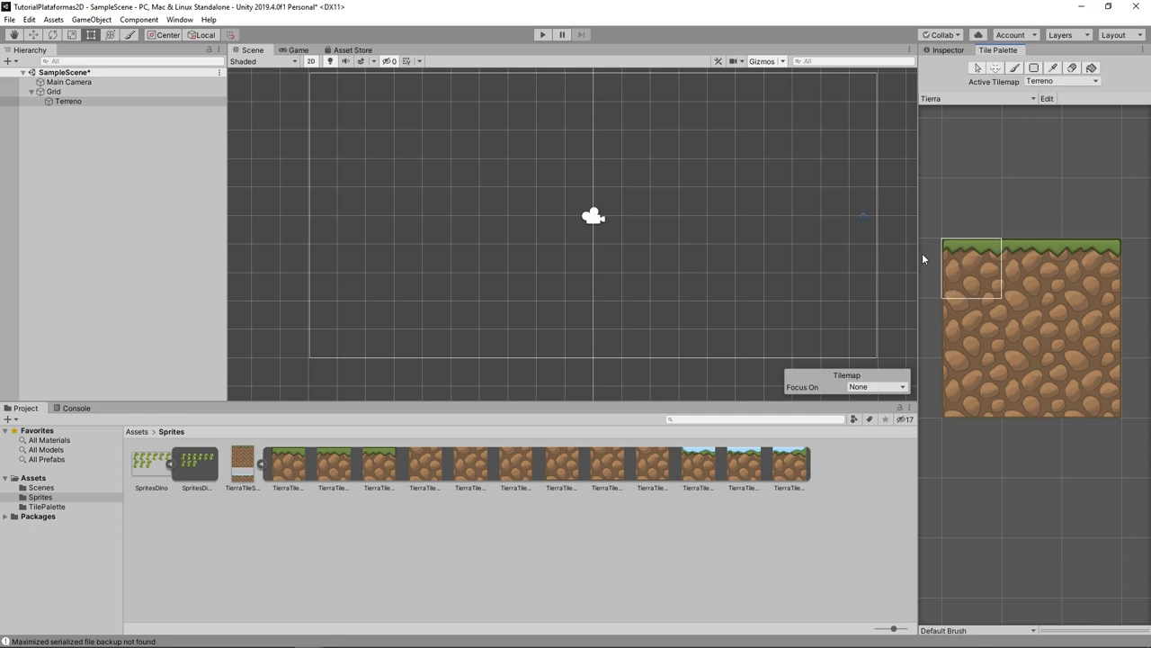
click(1016, 68)
- Paint the grass-edge step tiles rising at the left and right ends of the ground
click(1091, 268)
click(380, 288)
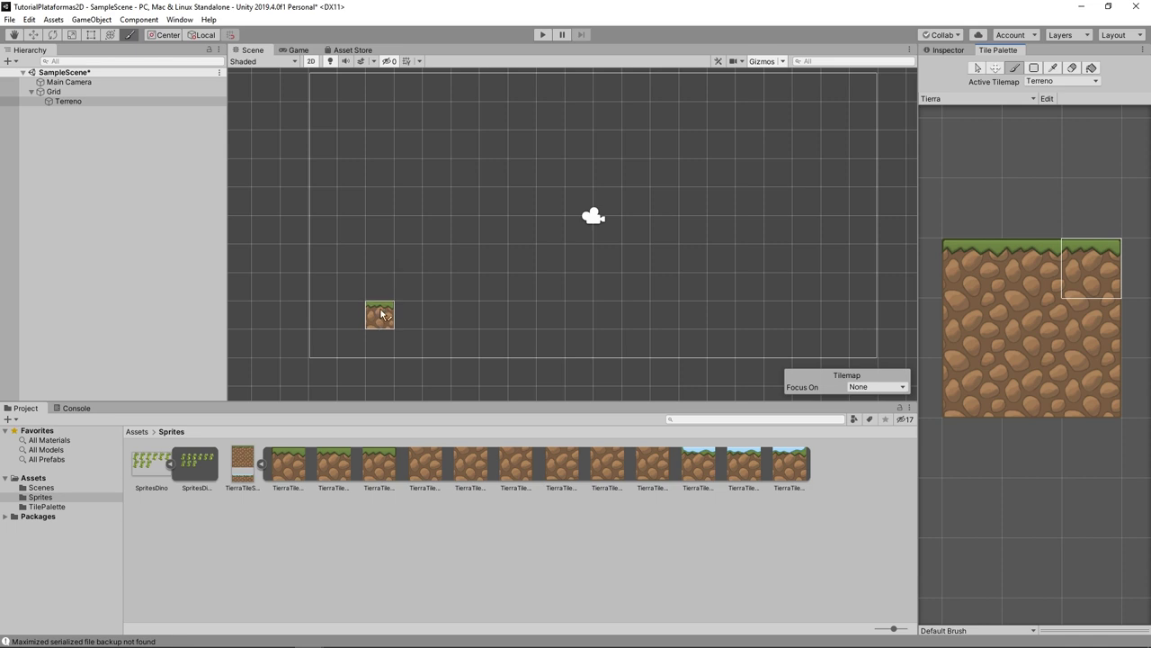
click(351, 284)
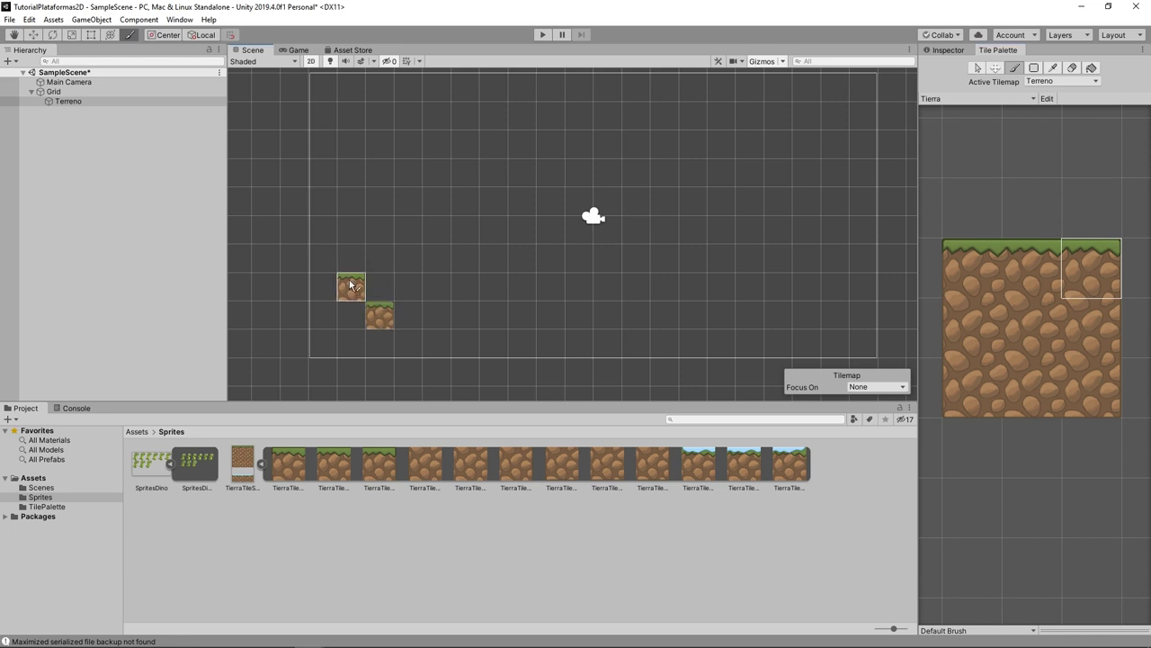
click(971, 262)
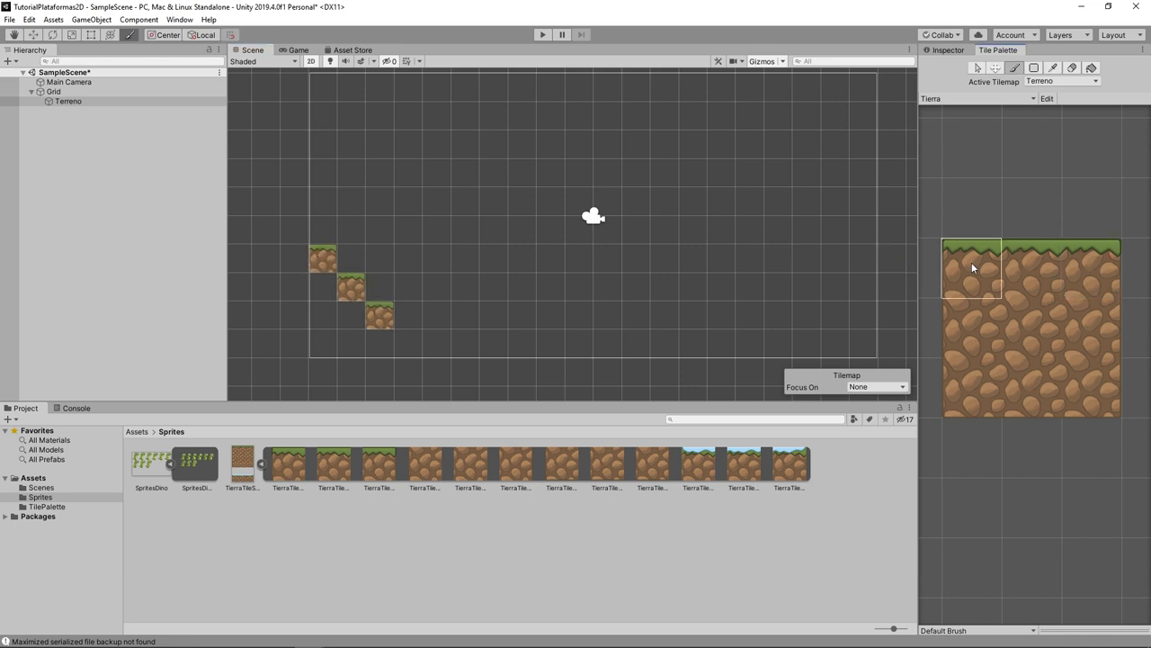
click(801, 314)
click(835, 286)
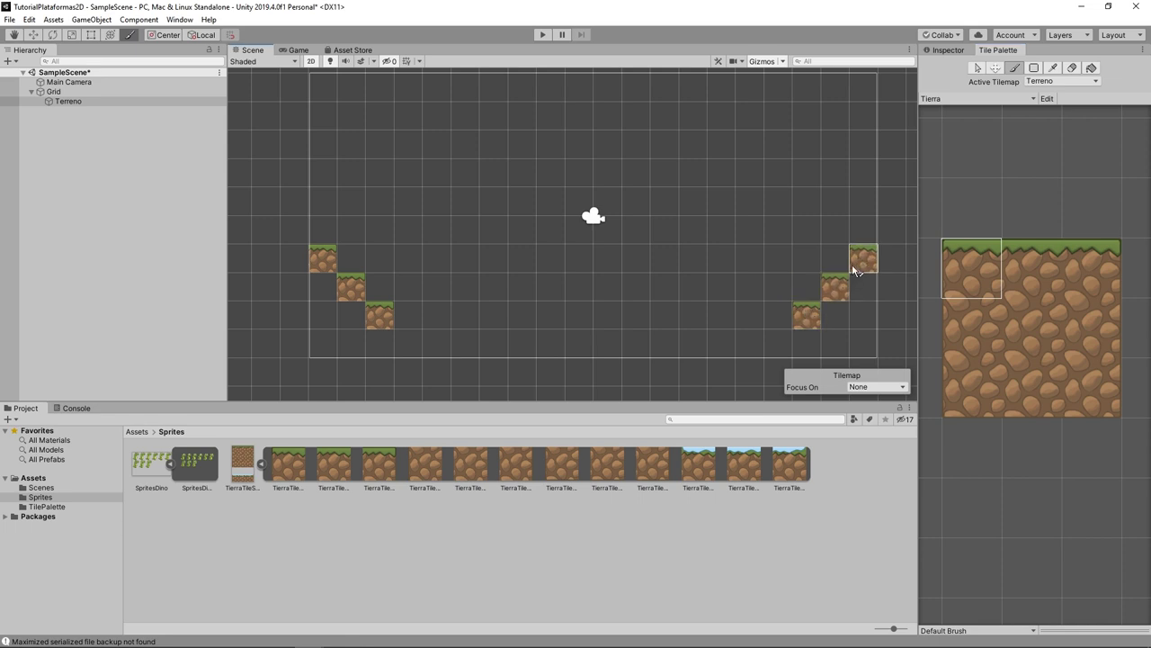
- Paint a continuous grass-top floor between the steps and fill dirt beneath it
click(1028, 270)
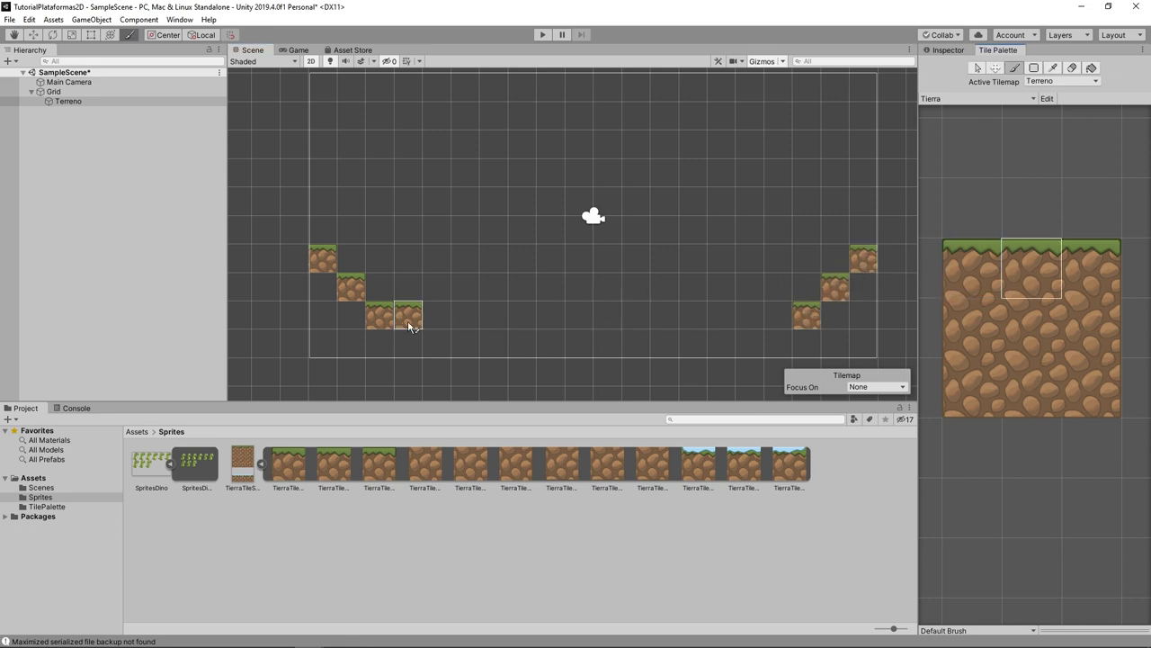
drag(409, 320, 806, 315)
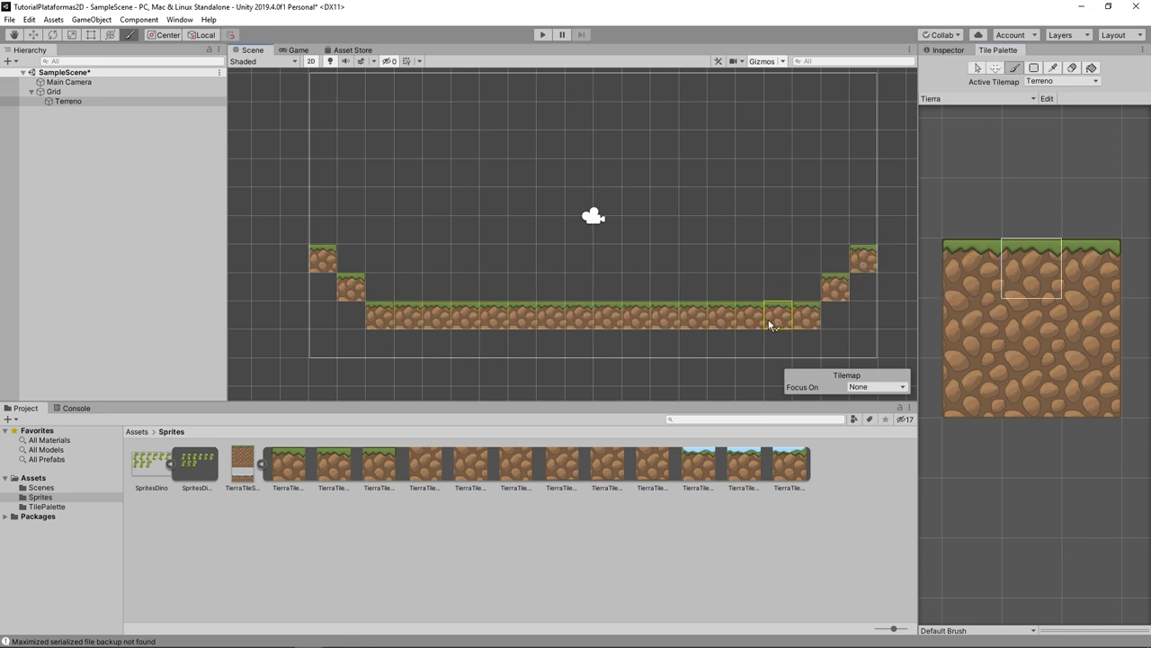
click(1030, 331)
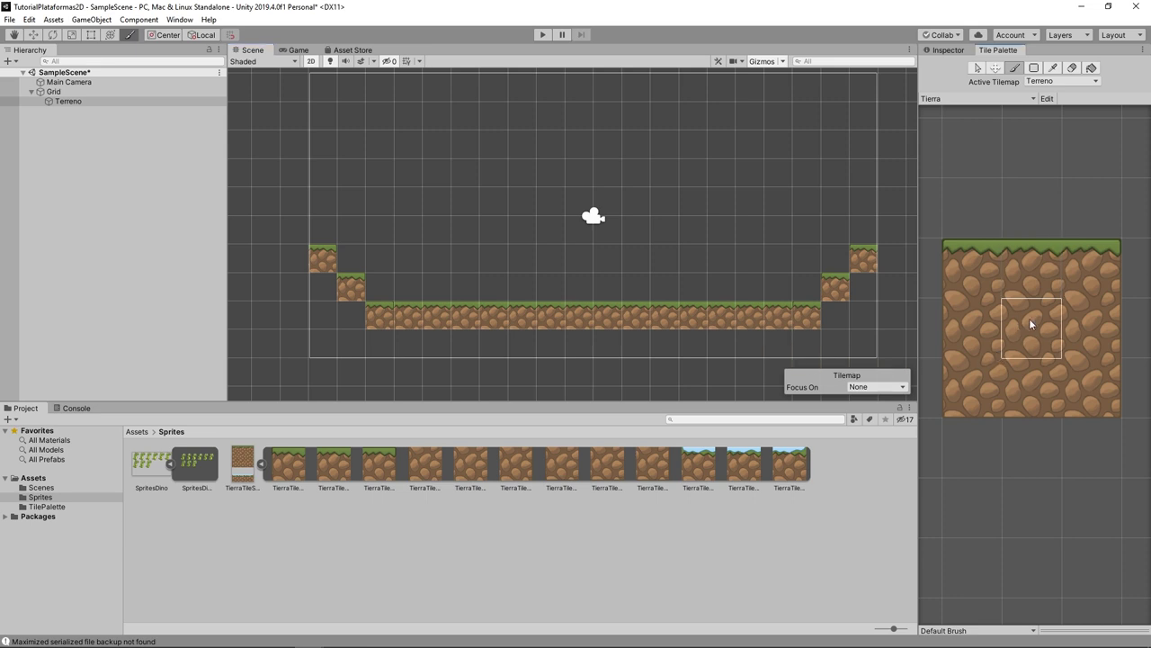
drag(857, 333, 354, 340)
- Reselect the grass-top tile, frame the whole platform, and run the game to test it
scroll(340, 321, up, 3)
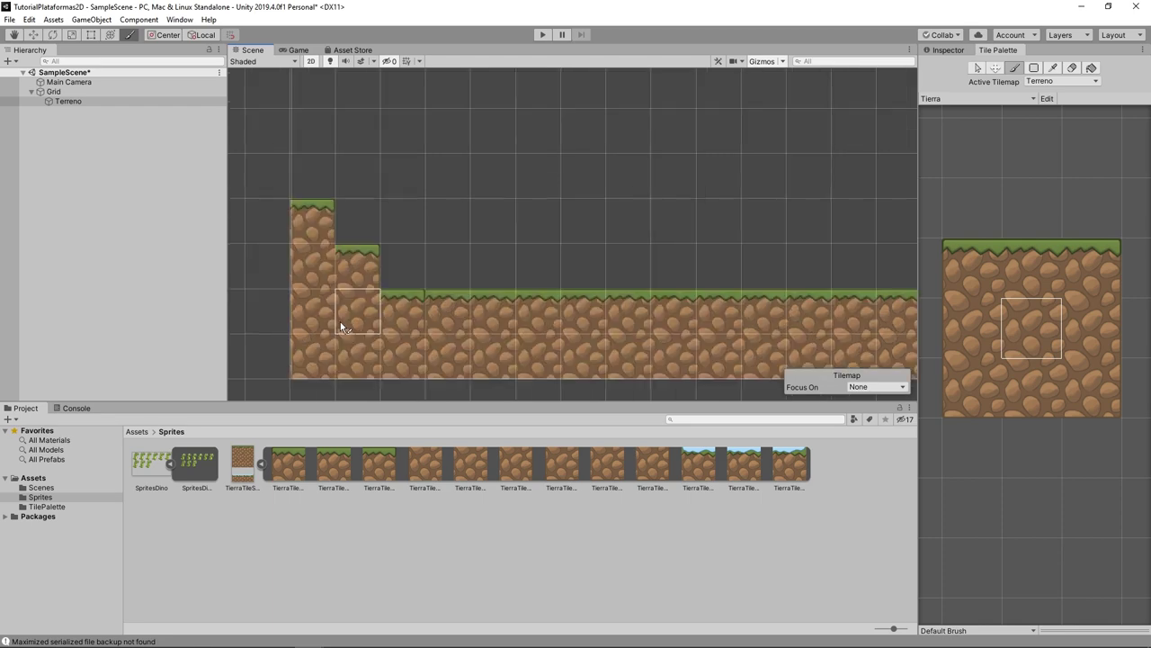
scroll(340, 321, up, 3)
scroll(340, 322, up, 3)
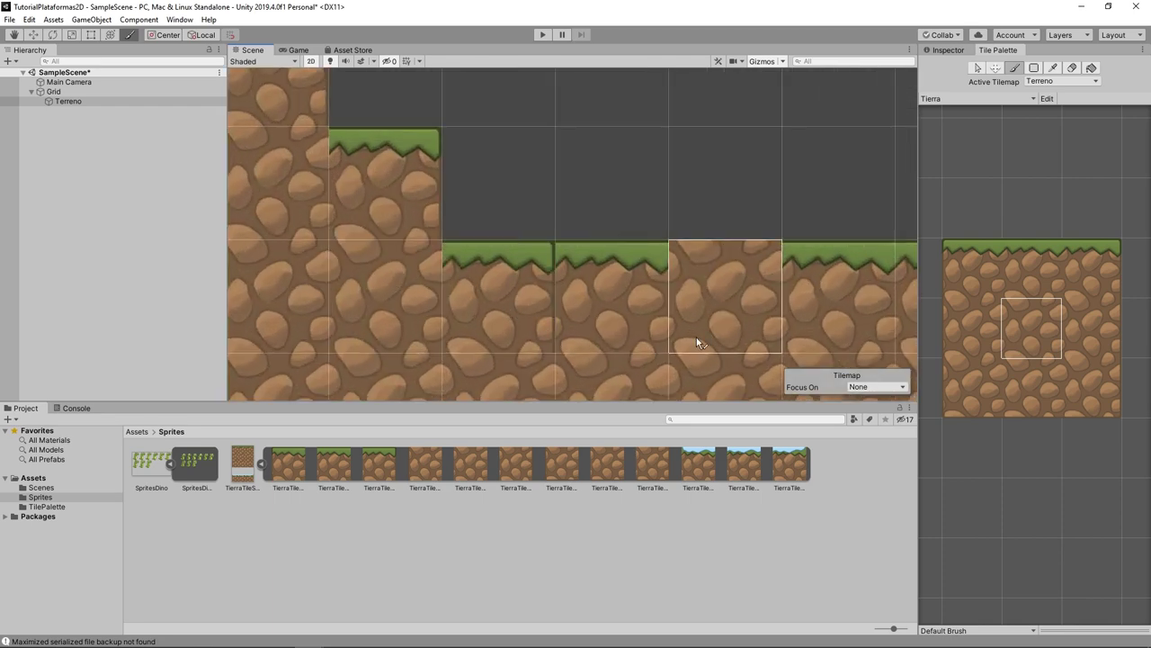
click(1025, 267)
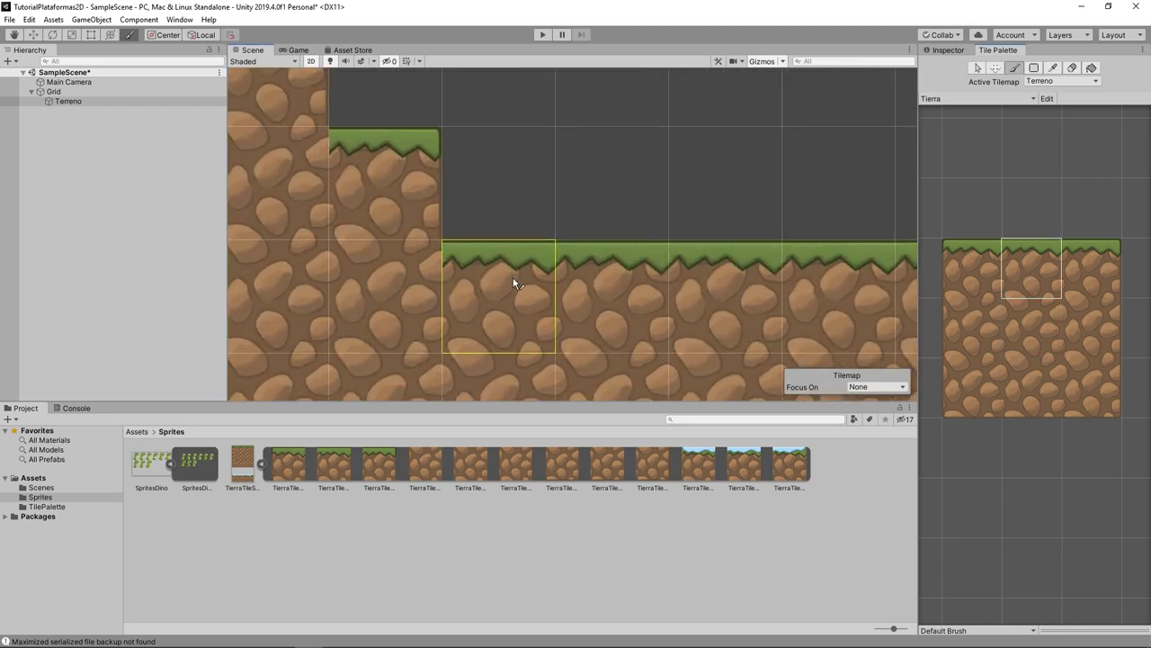
scroll(515, 283, down, 2)
scroll(438, 264, down, 2)
scroll(760, 287, down, 3)
scroll(699, 249, up, 2)
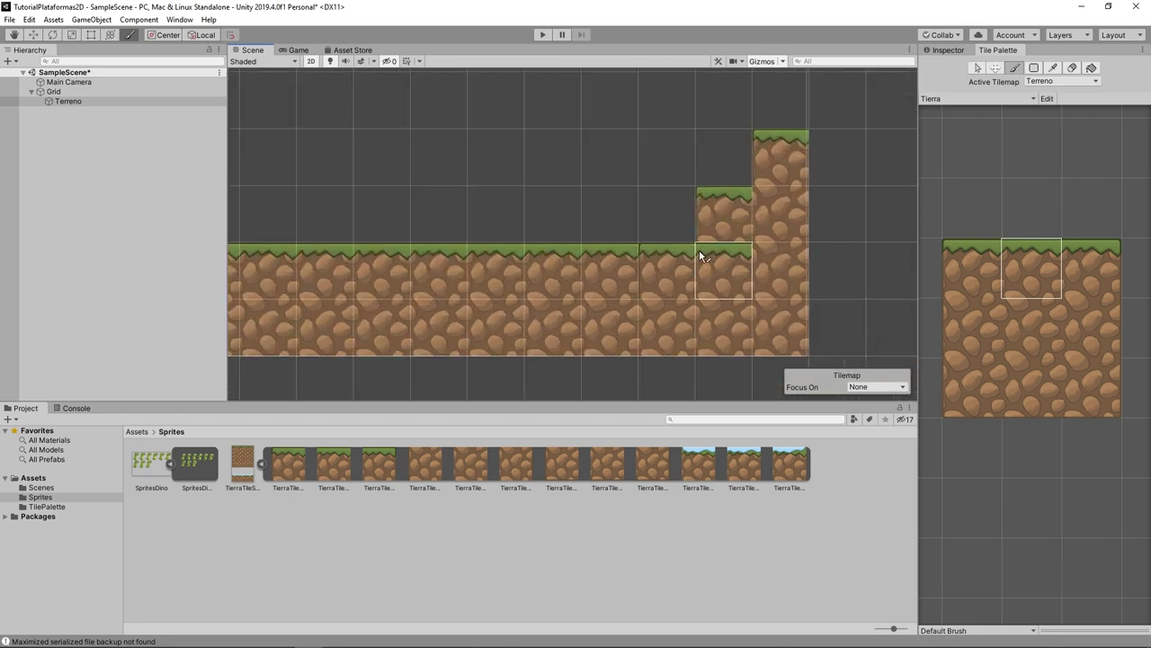
scroll(659, 245, up, 2)
scroll(659, 245, up, 3)
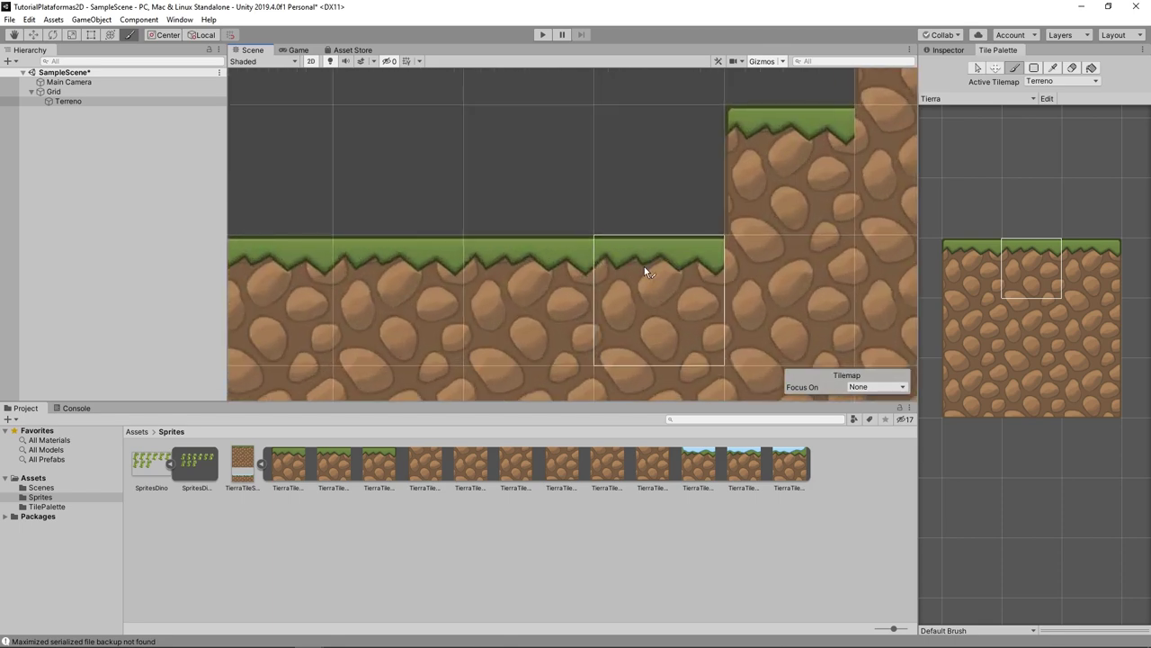
scroll(643, 267, down, 2)
scroll(676, 273, down, 3)
scroll(676, 273, down, 2)
middle_drag(541, 257, 671, 268)
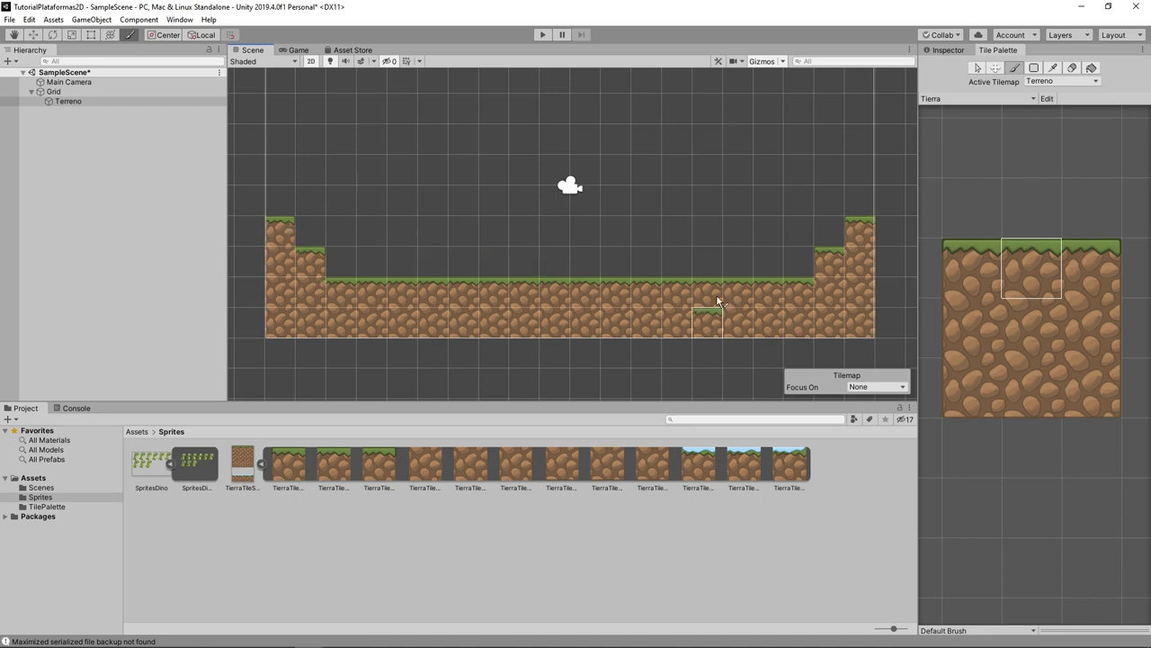
click(542, 34)
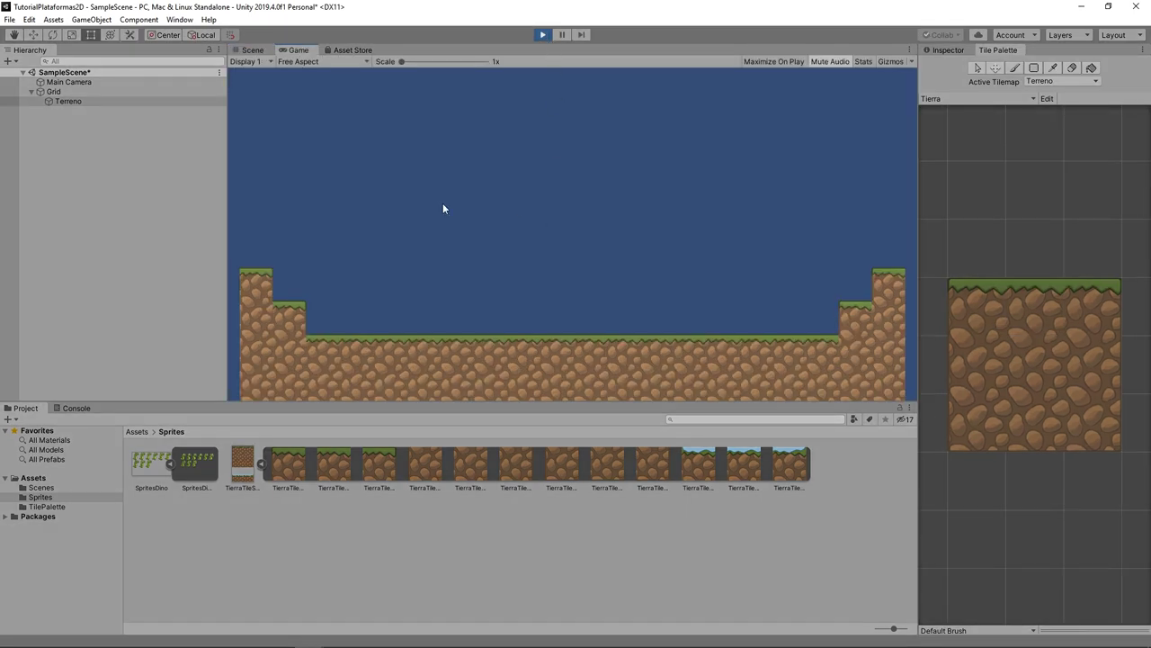
- Set the Main Camera background to sky blue 46B2F1 and preview it in Play mode
key(ctrl+p)
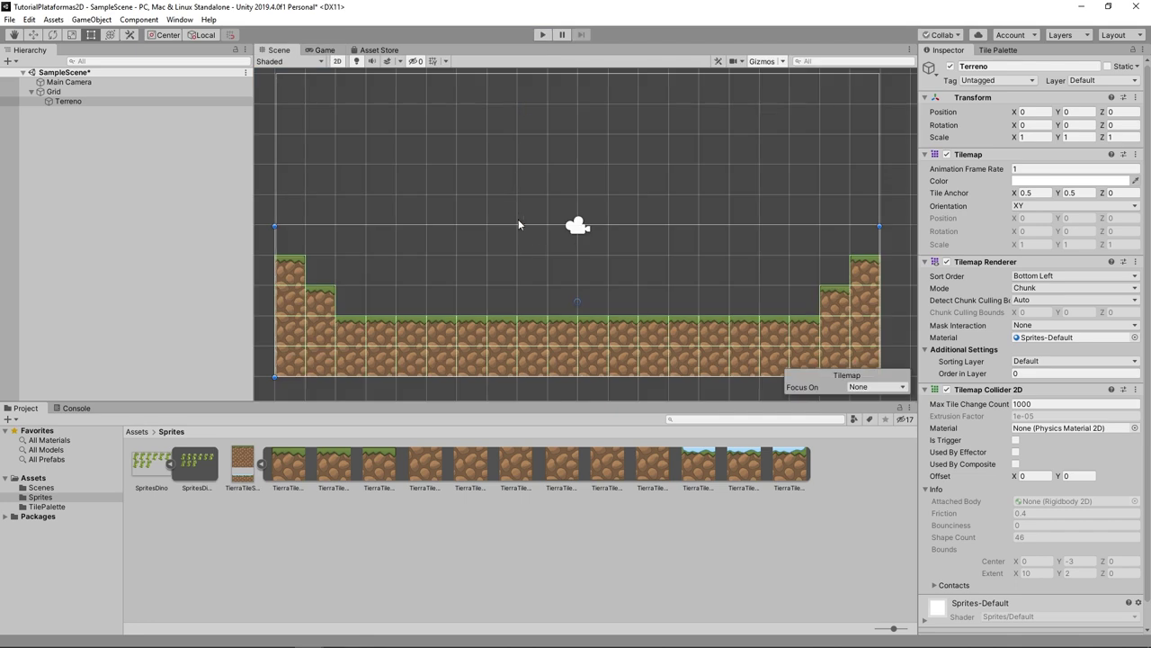
click(114, 85)
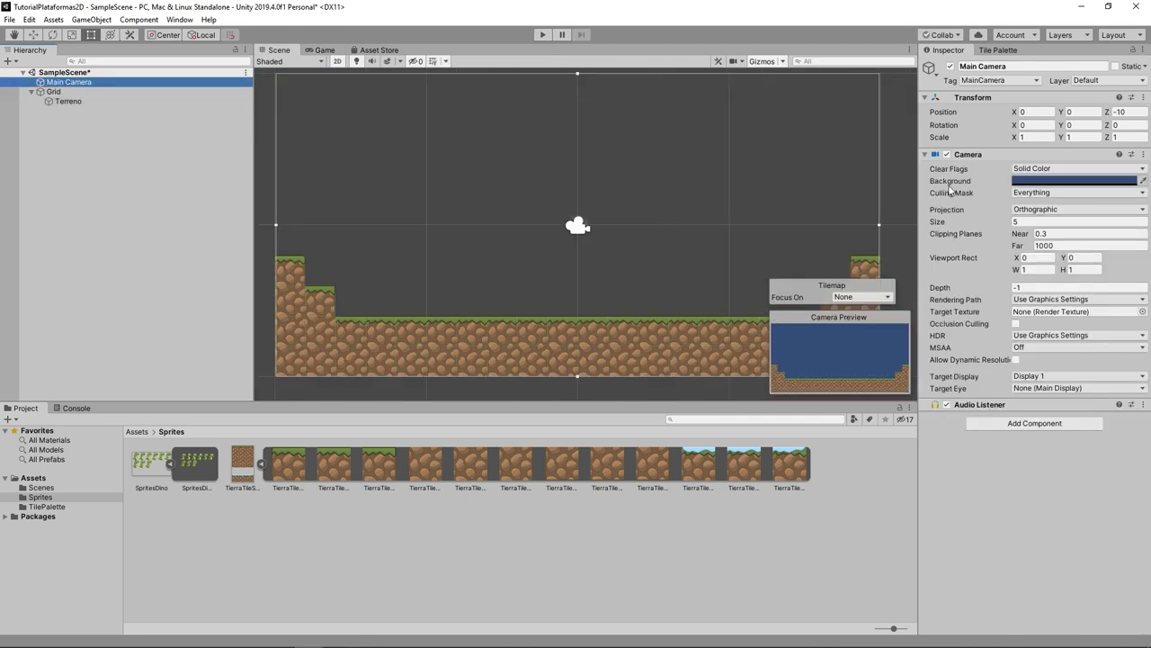
click(1037, 184)
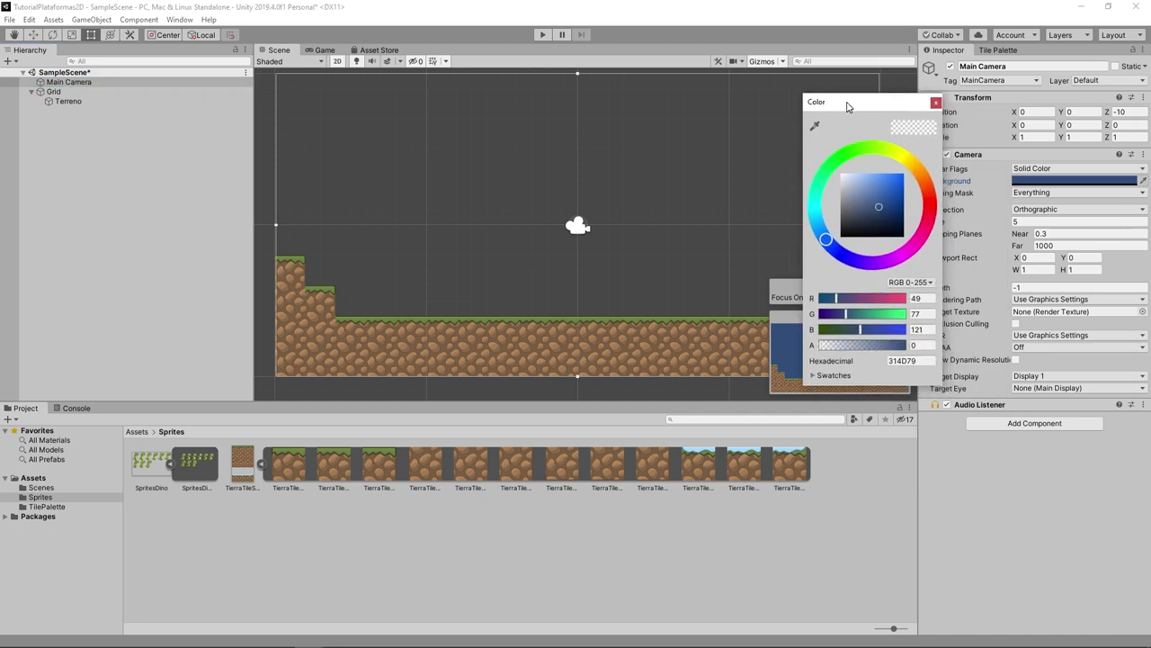
mouse_move(813, 185)
mouse_down()
mouse_move(808, 176)
mouse_move(808, 199)
mouse_up()
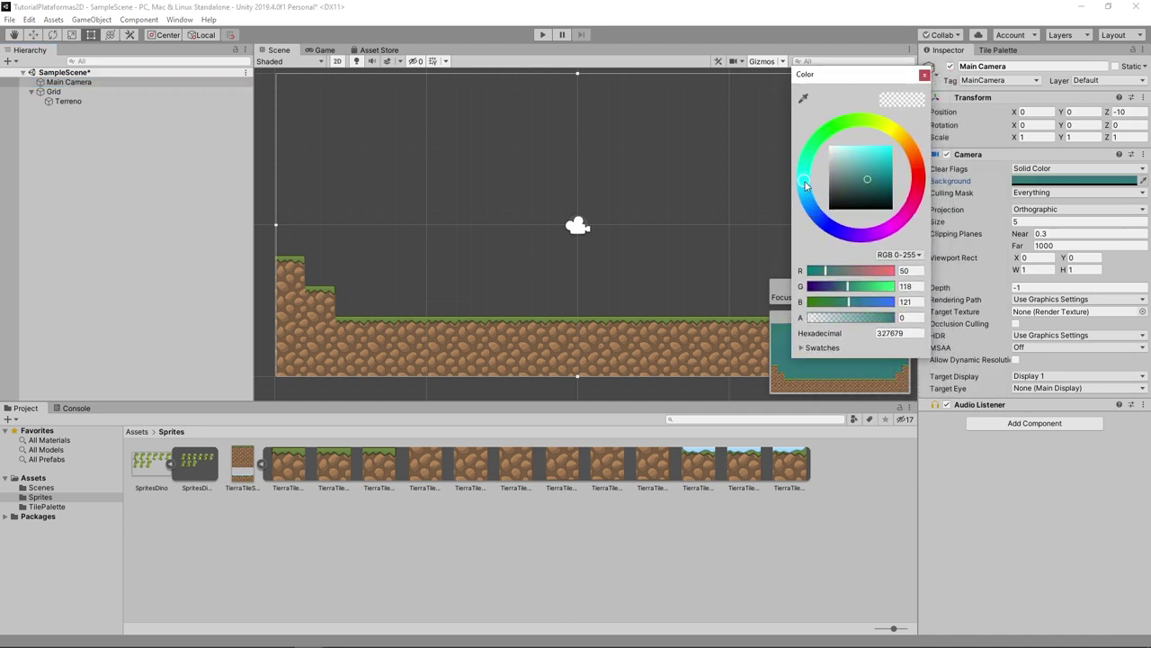
click(874, 149)
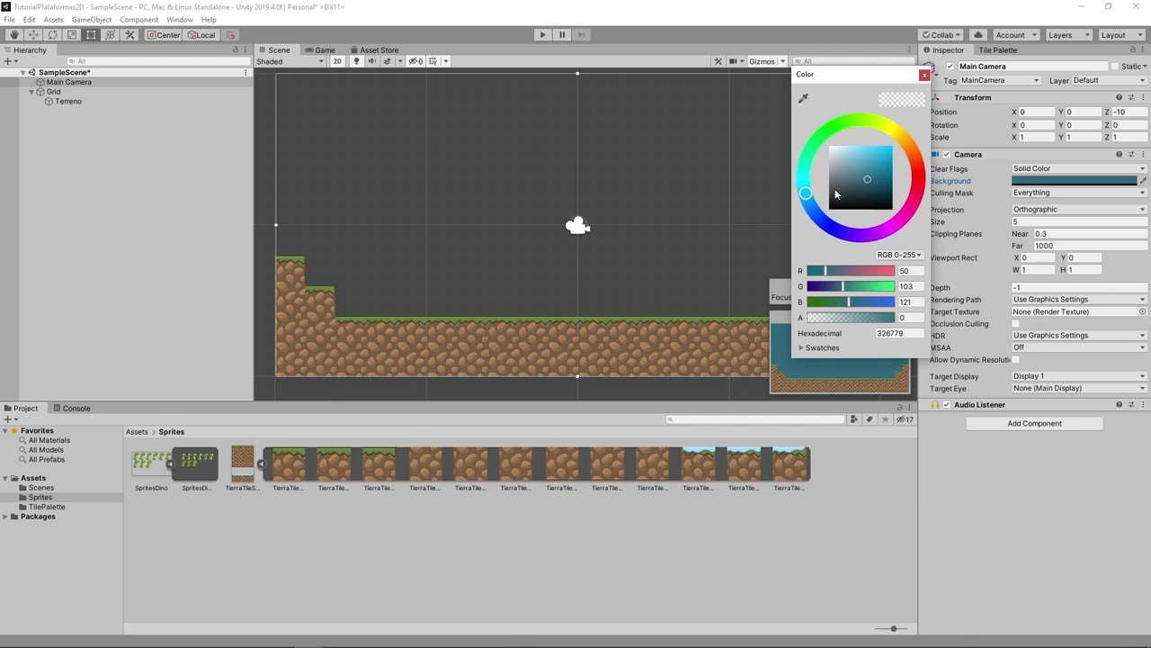
click(805, 377)
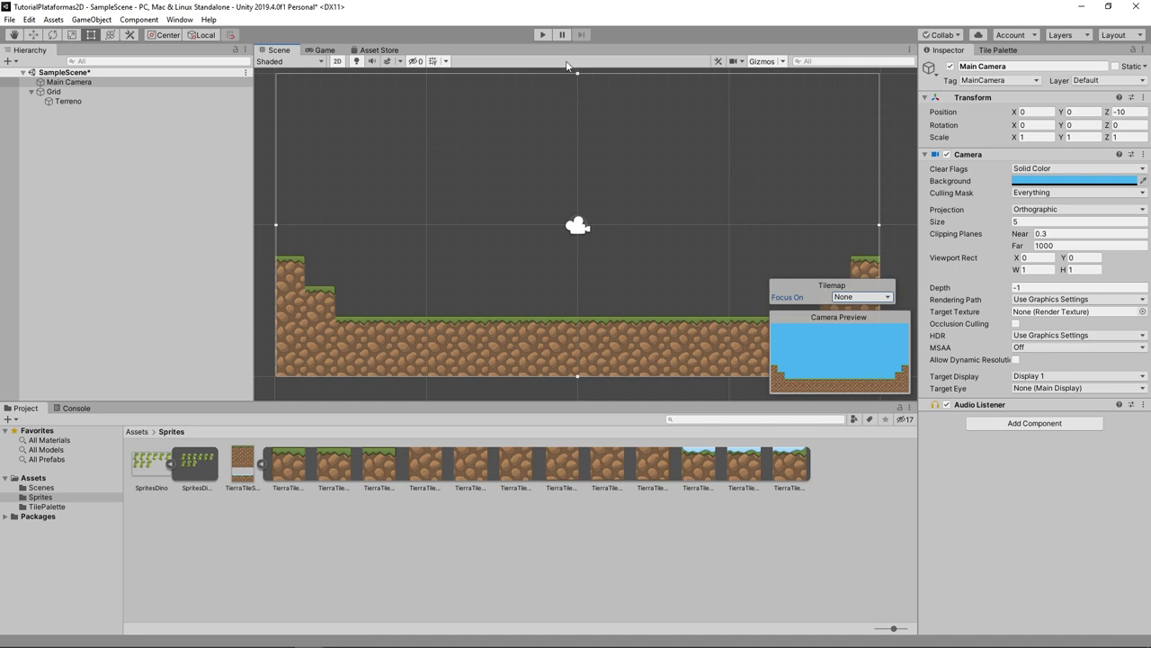
click(543, 34)
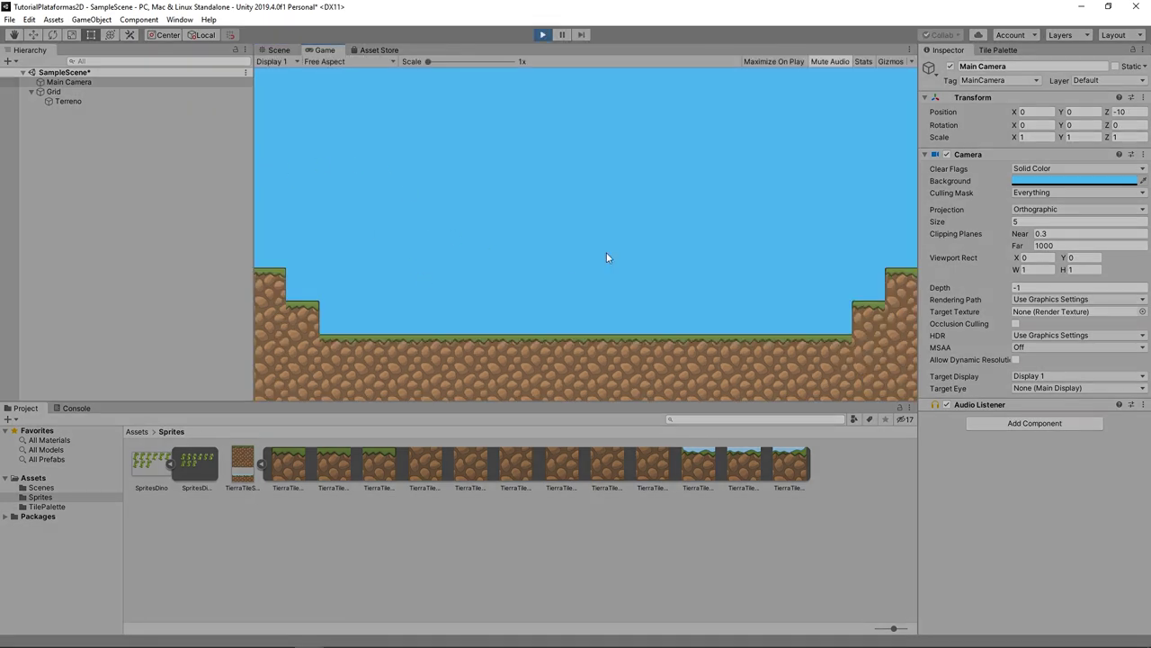
click(545, 36)
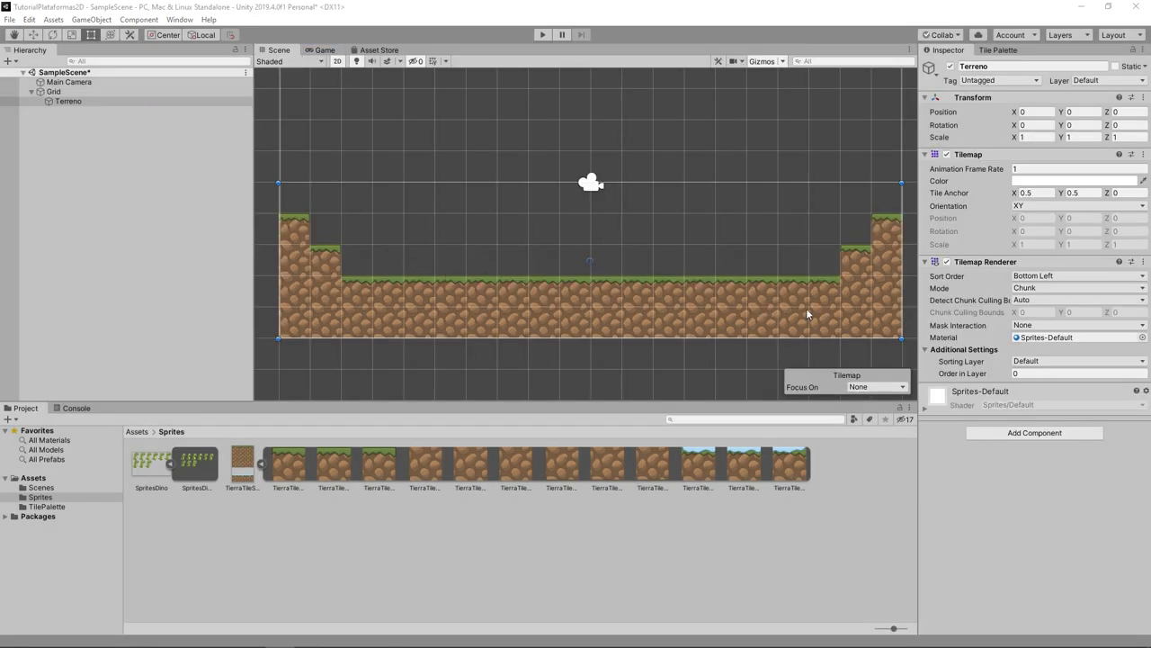
- Add a Tilemap Collider 2D to Terreno via an Add Component search for 'til', then review the collision shapes
click(1043, 432)
text(t)
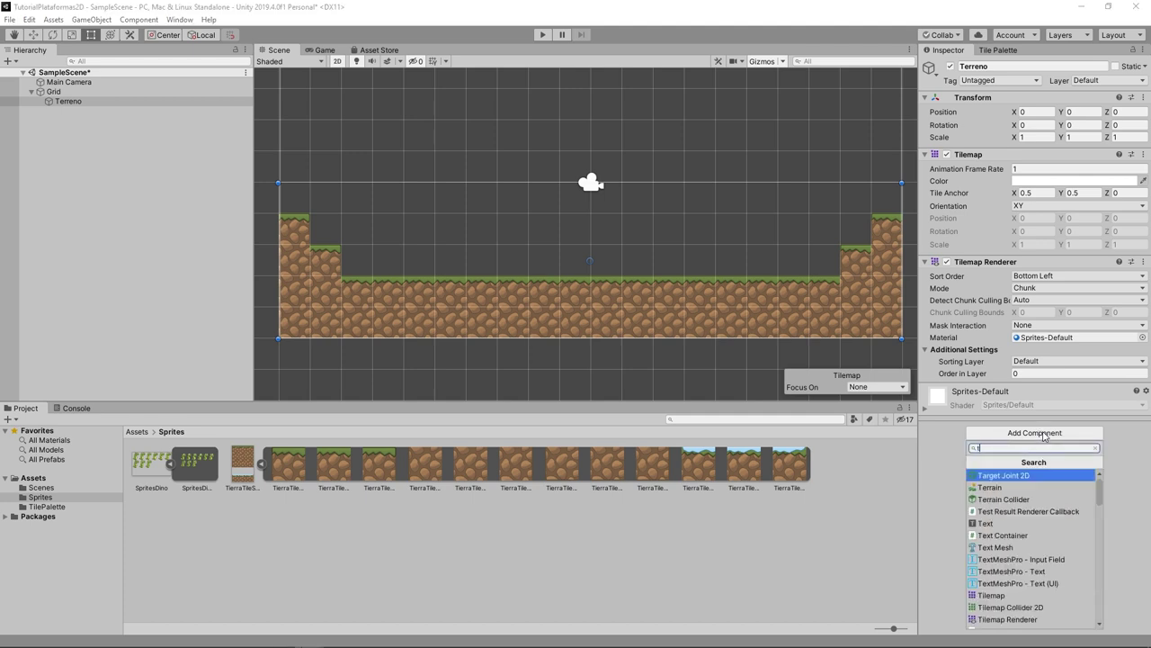
text(ile)
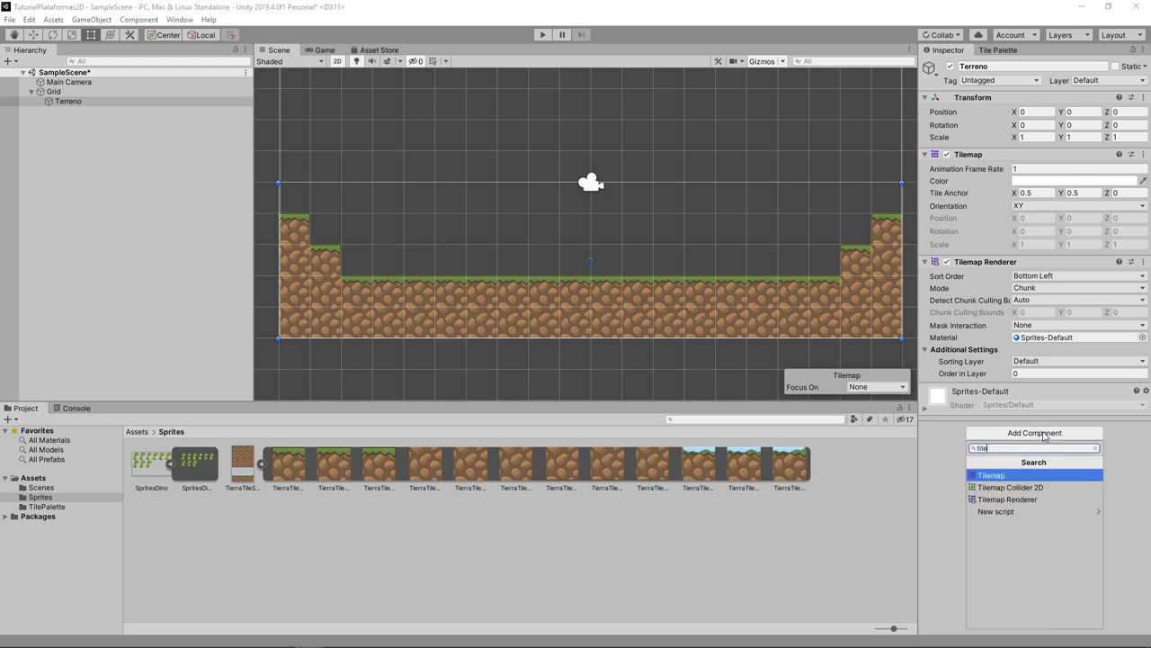
key(Down)
key(Return)
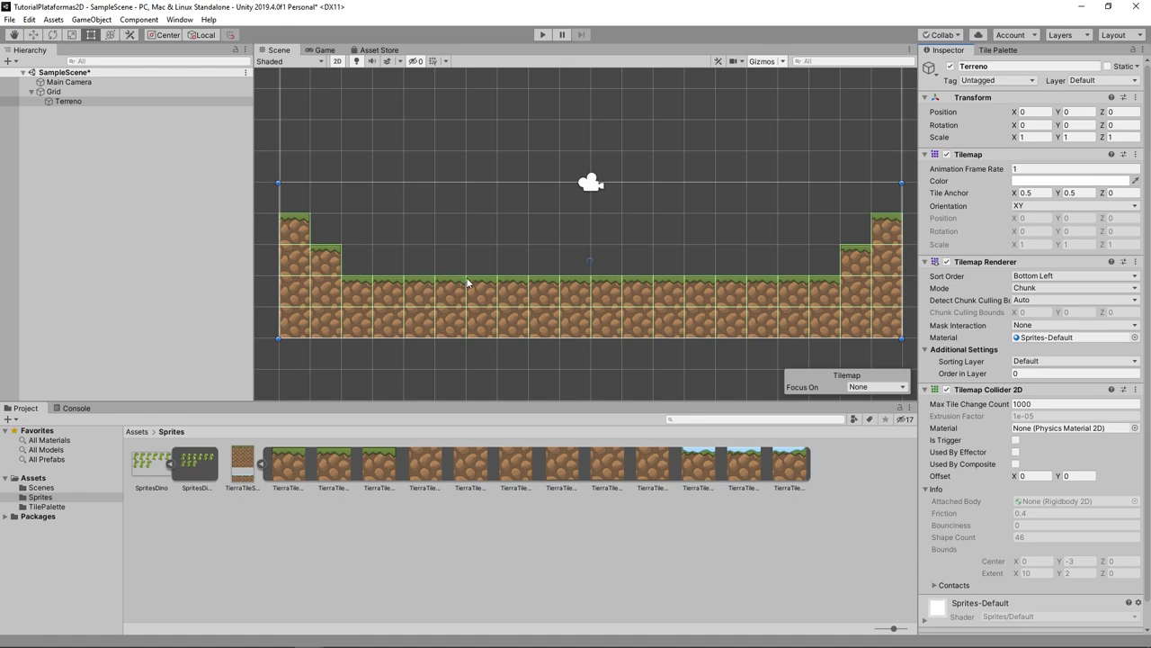
scroll(463, 279, up, 3)
scroll(463, 278, up, 3)
scroll(464, 278, up, 3)
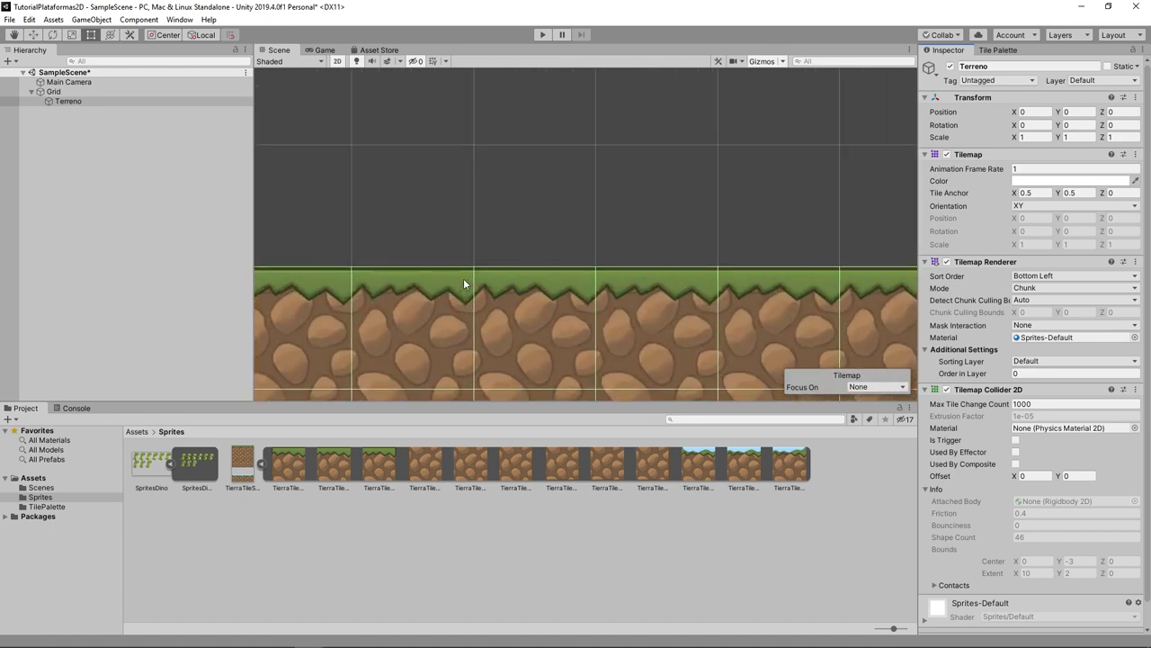
scroll(477, 266, up, 2)
scroll(476, 274, down, 2)
scroll(478, 295, down, 3)
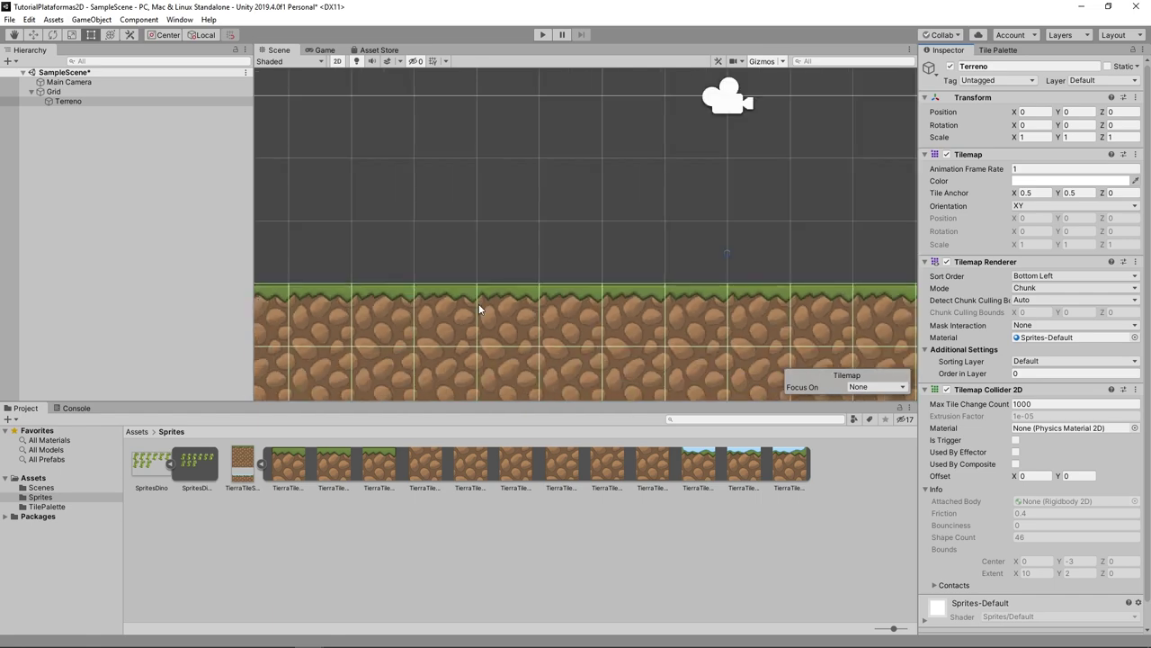
scroll(478, 306, down, 2)
scroll(478, 306, down, 2)
scroll(479, 310, down, 1)
scroll(590, 279, down, 1)
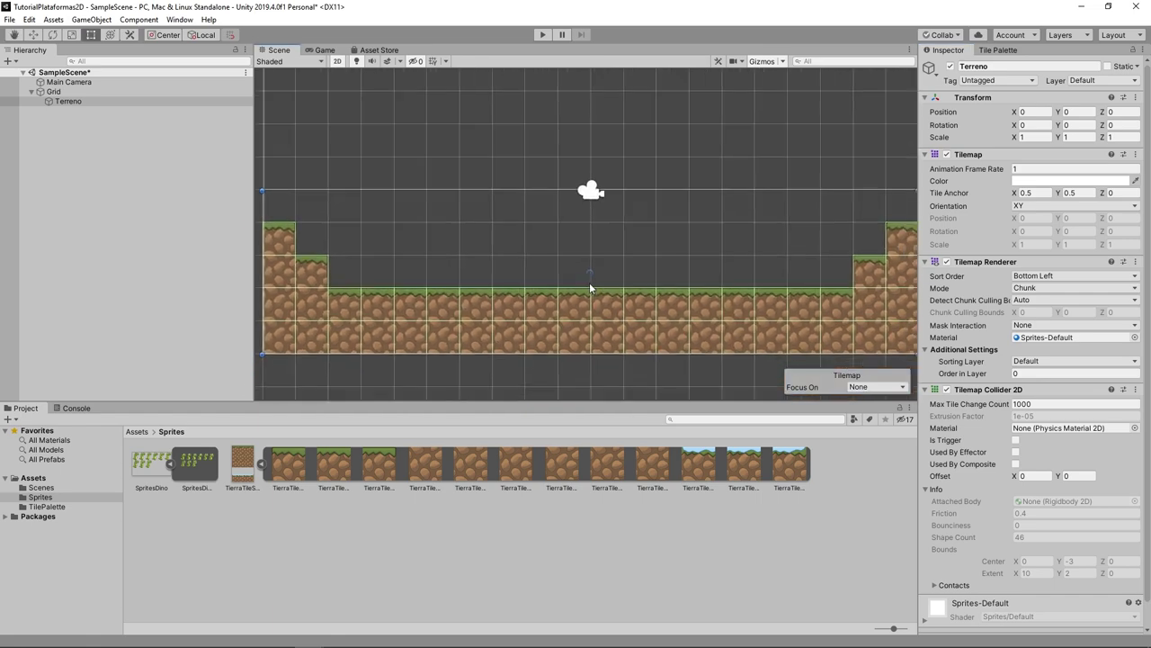
scroll(592, 277, down, 1)
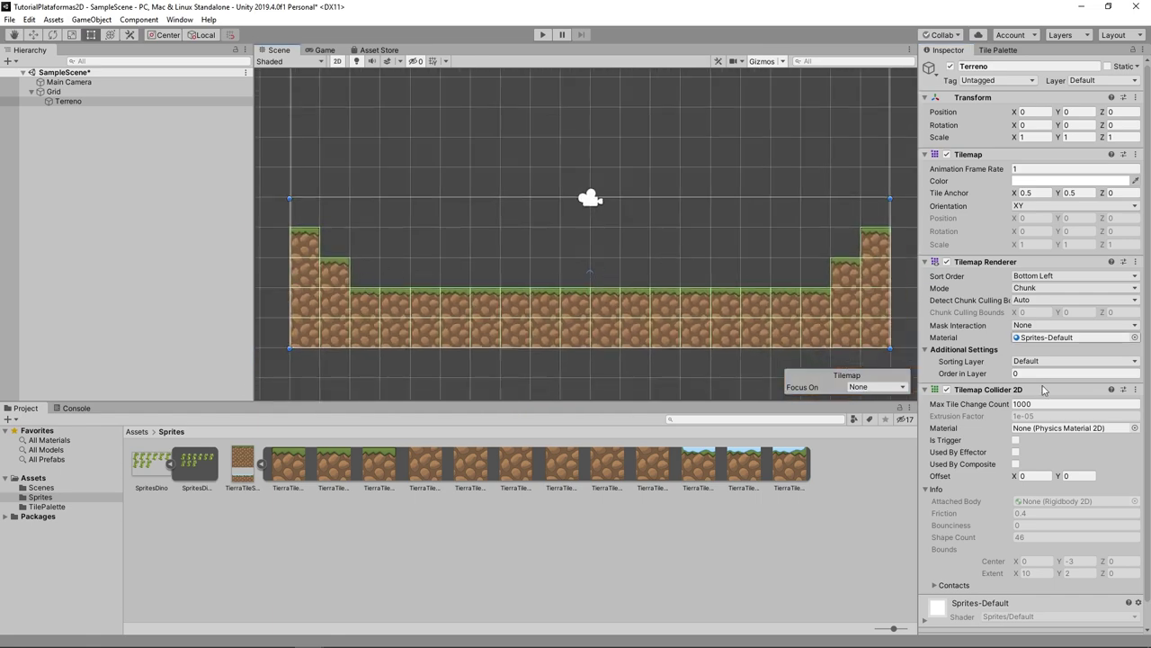
scroll(995, 427, down, 1)
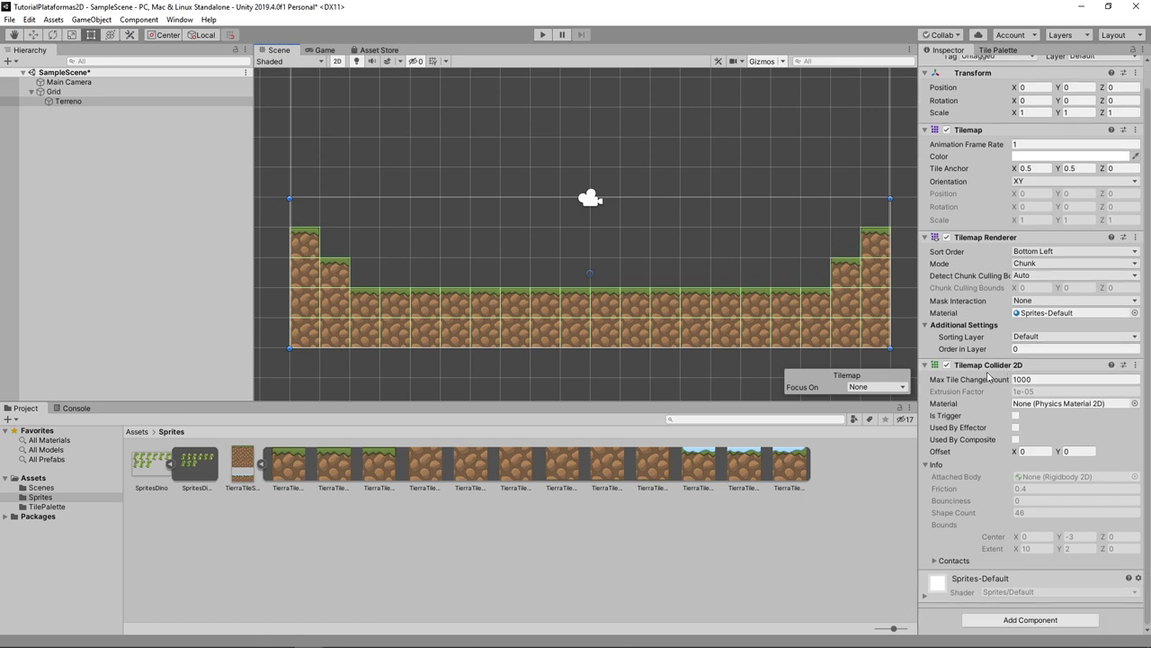
- Add a Composite Collider 2D to Terreno, tick Used By Composite, and test-run the game
click(1044, 624)
text(c)
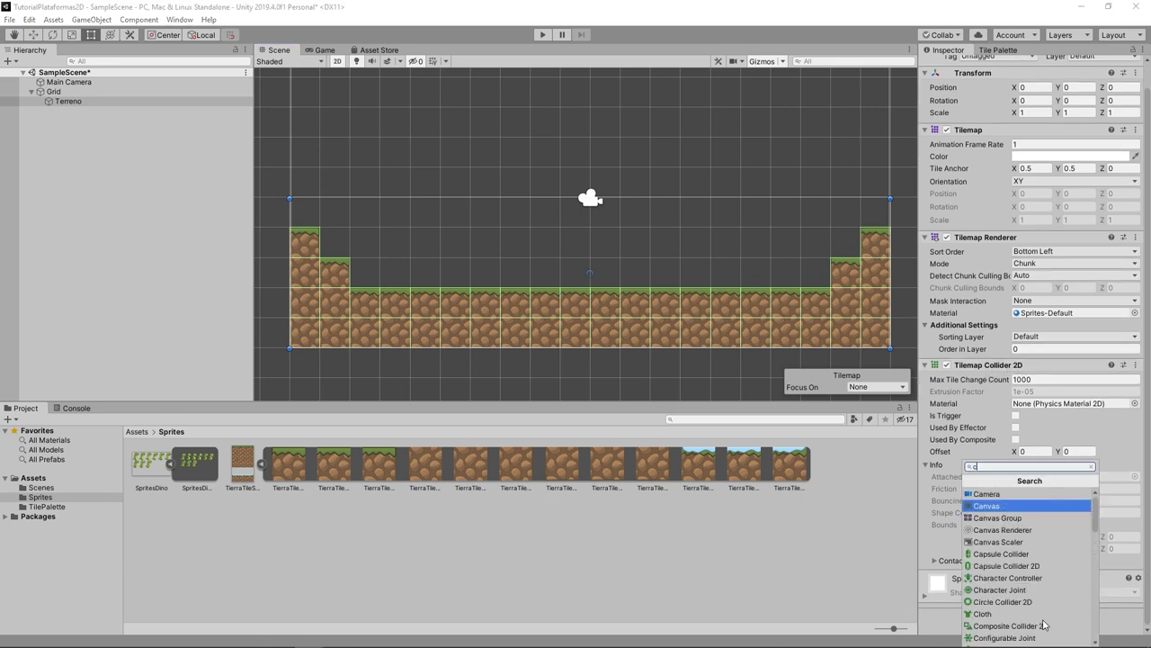
text(om)
click(1026, 500)
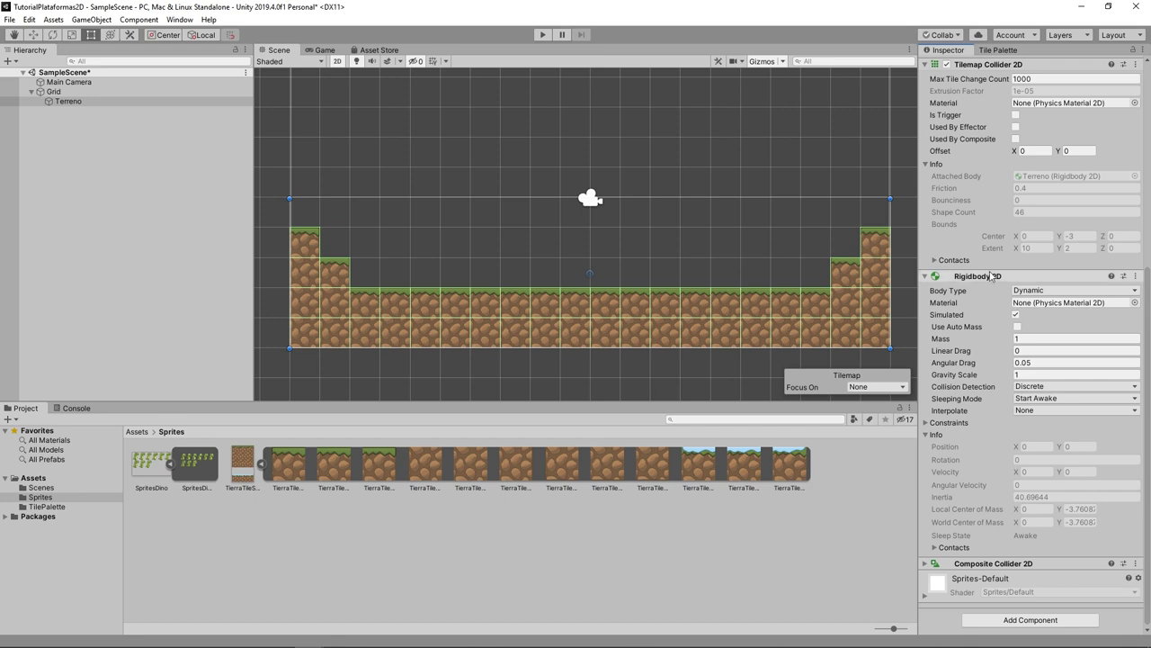
scroll(1011, 211, up, 3)
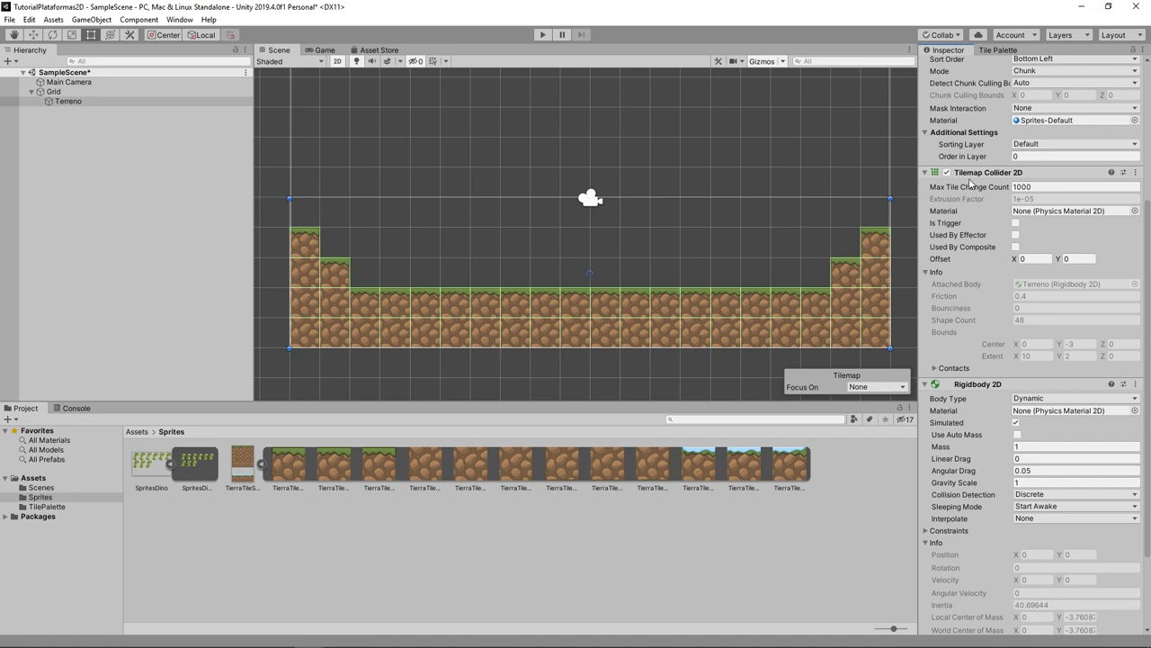
click(1016, 249)
scroll(551, 338, up, 2)
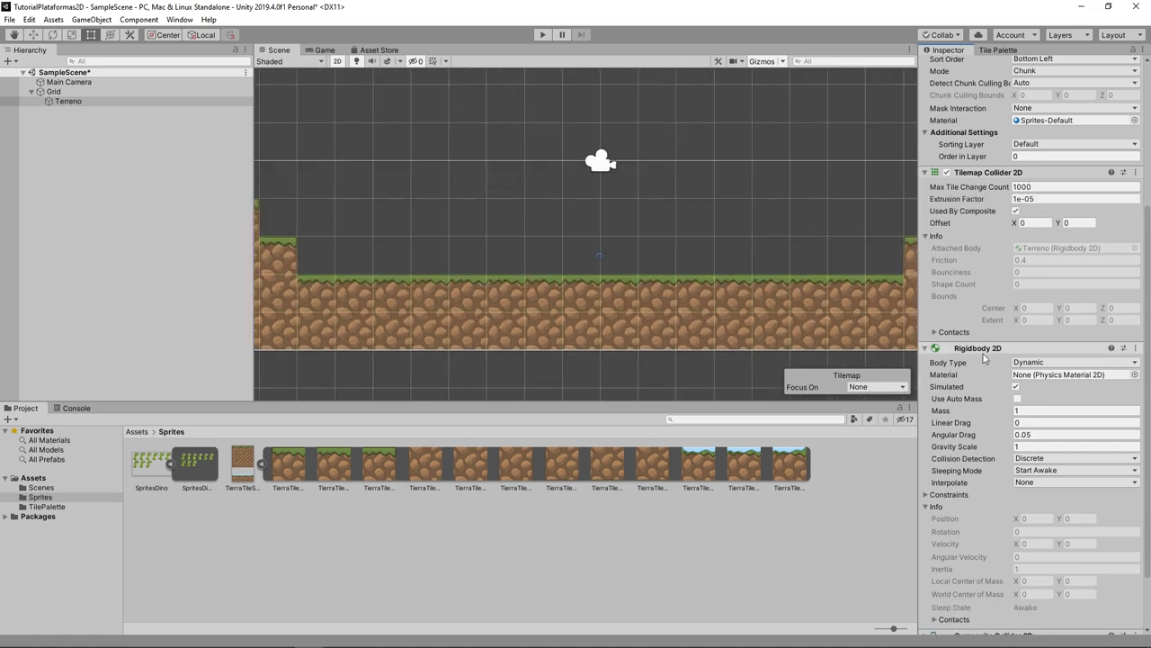
scroll(486, 274, down, 1)
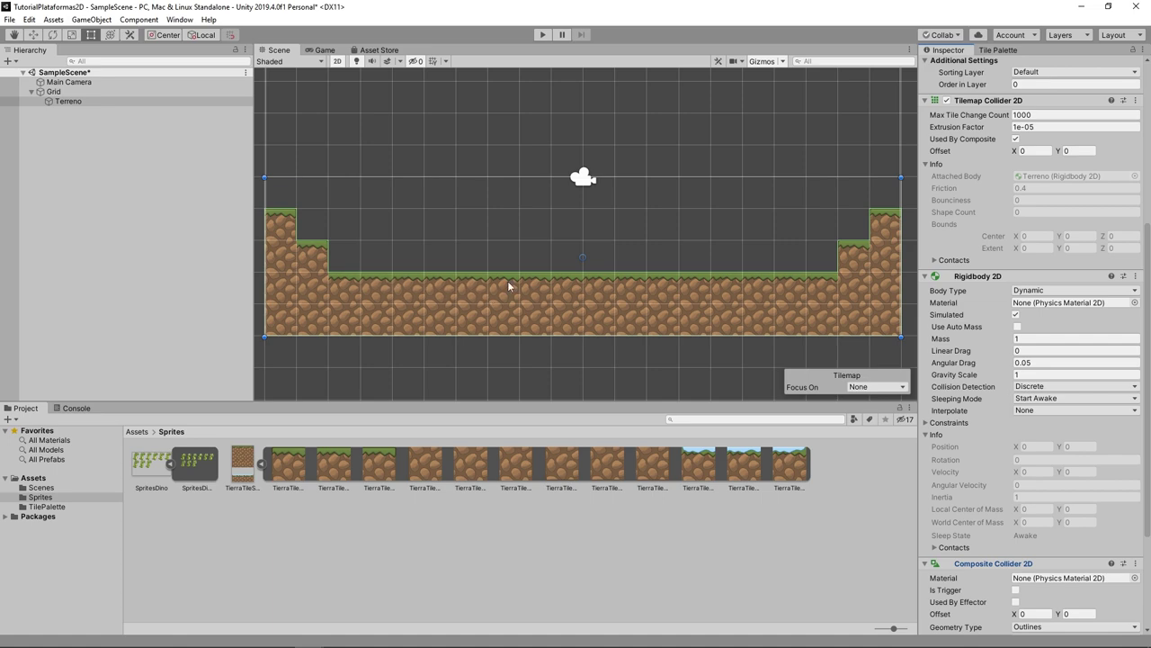
click(542, 36)
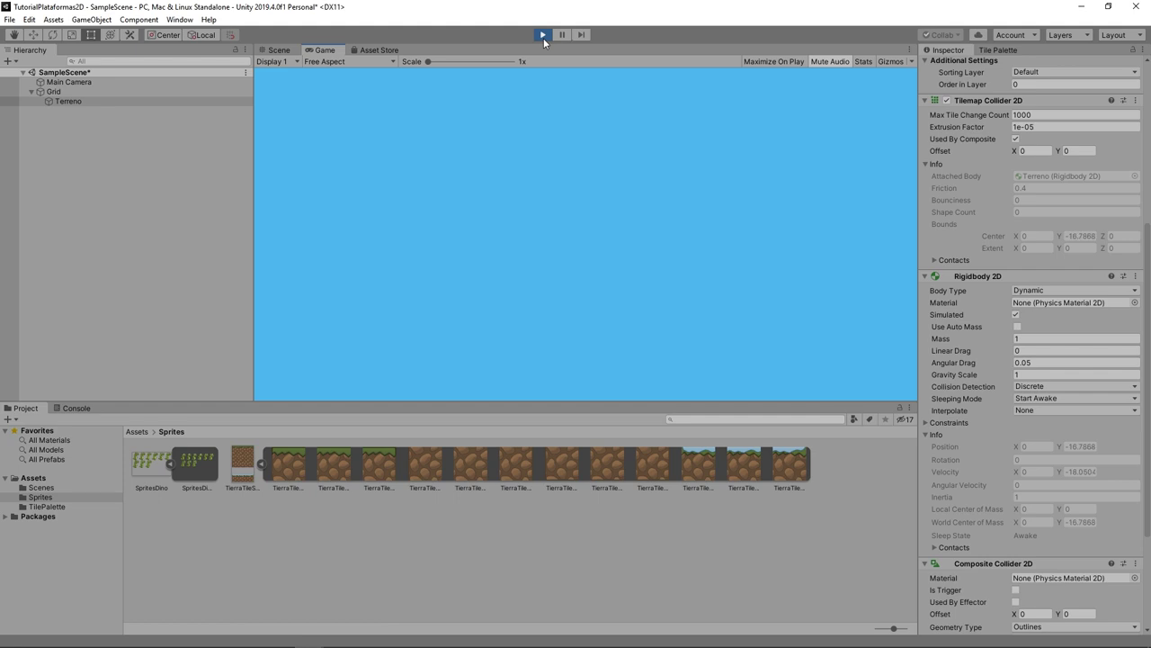
click(543, 38)
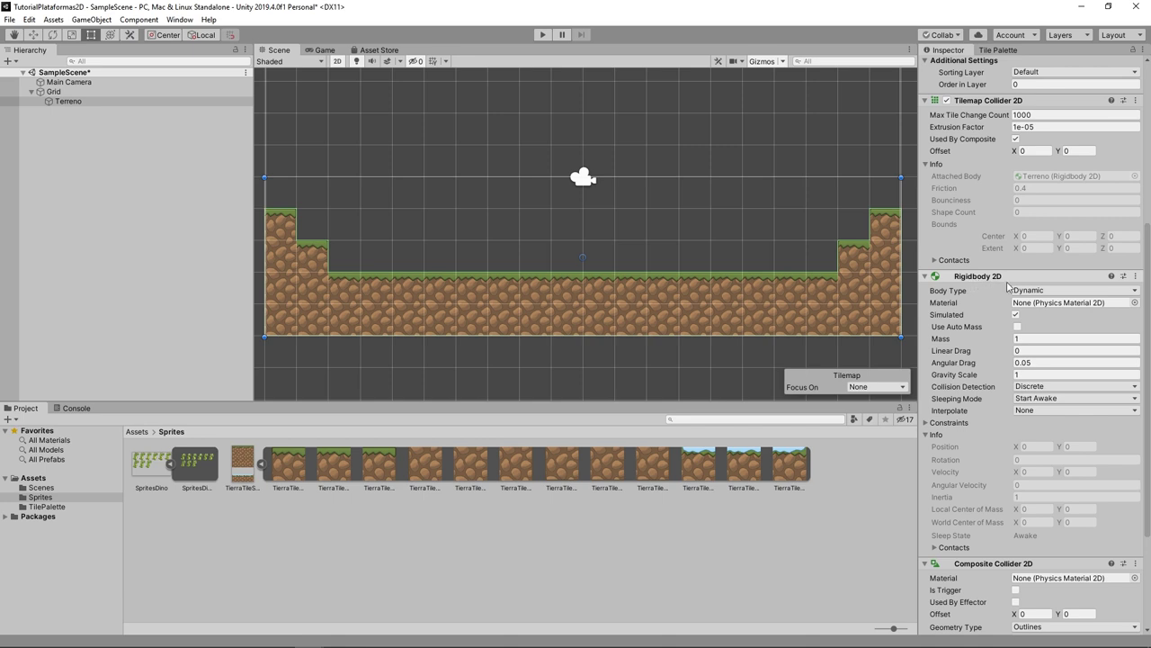
- Set Terreno's Rigidbody 2D Body Type to Kinematic and test-run to confirm the ground stays put
click(1039, 292)
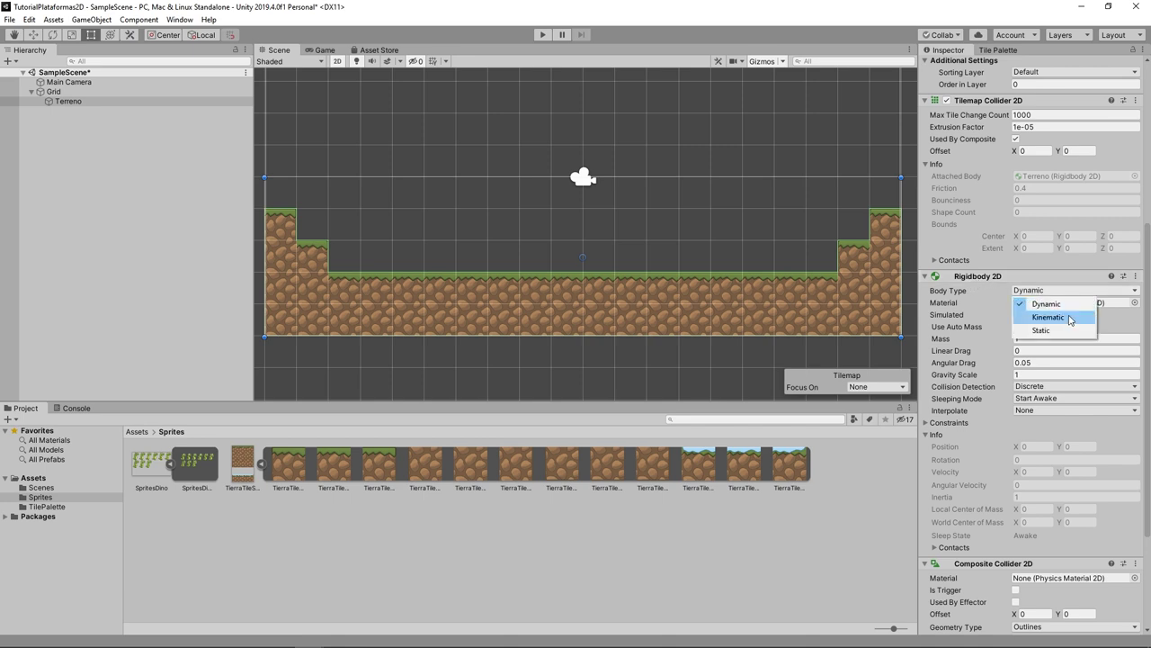
click(1048, 316)
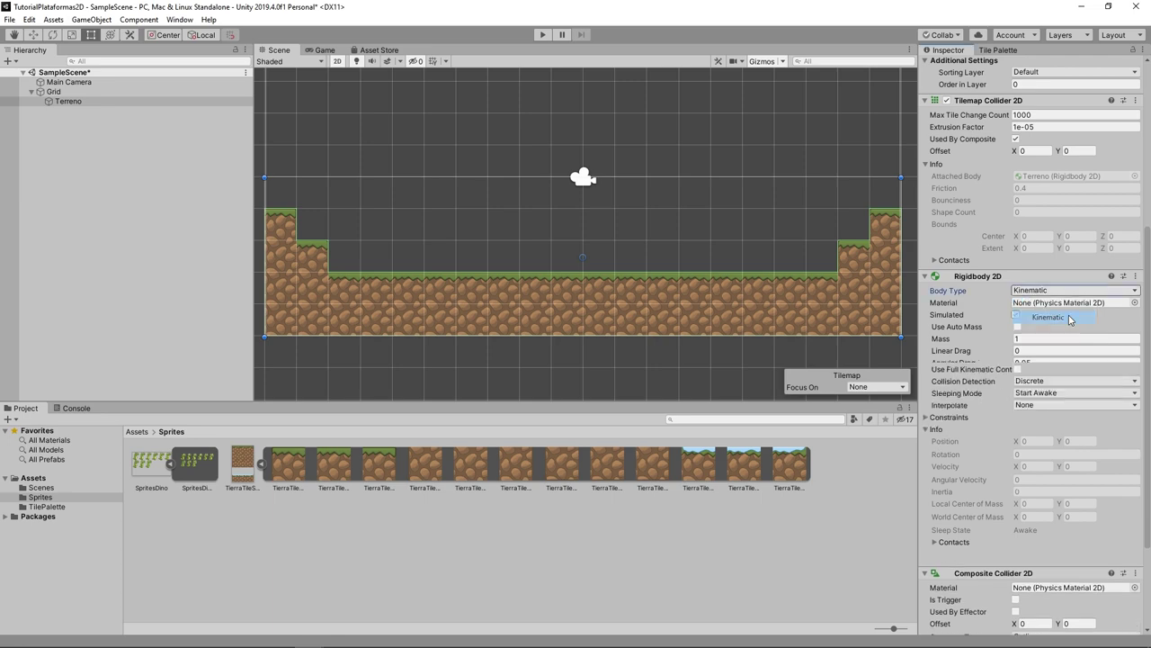
click(542, 34)
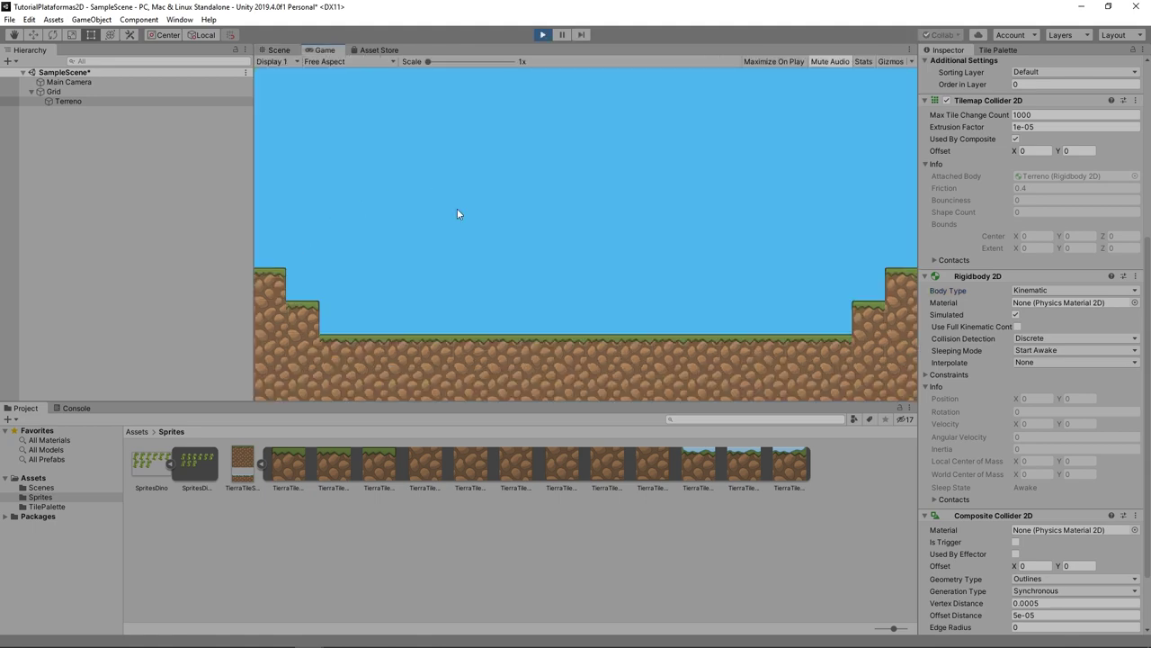
click(543, 34)
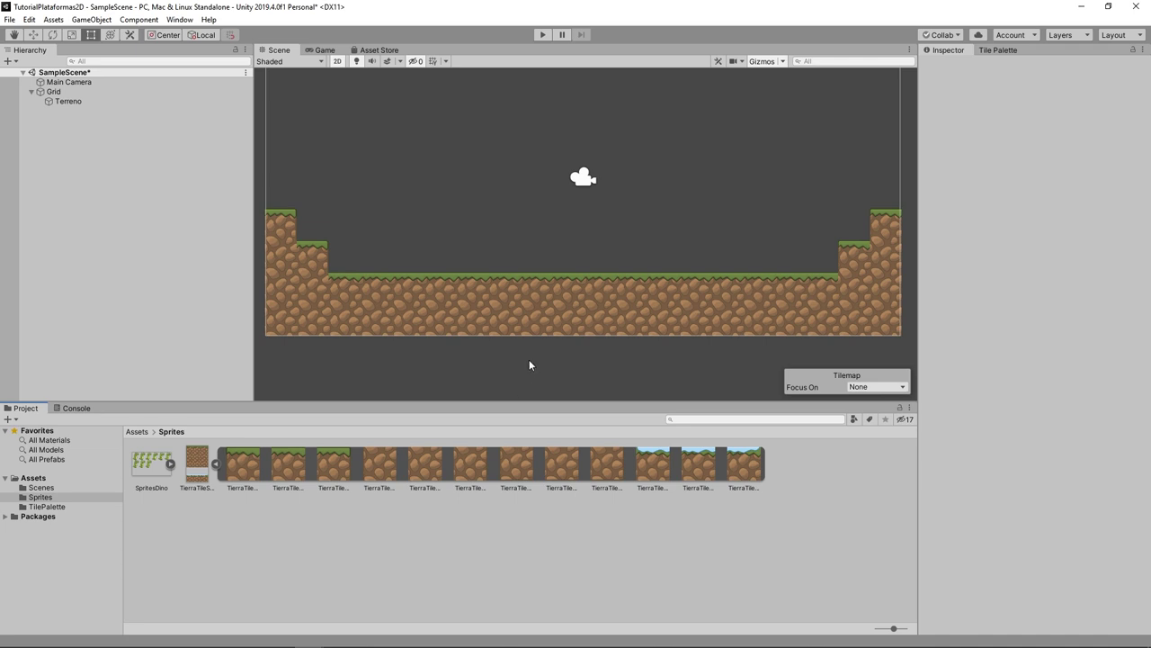
- Set the SpritesDino sheet's Sprite Mode to Multiple, apply it, and open the Sprite Editor
click(171, 464)
click(171, 464)
click(149, 464)
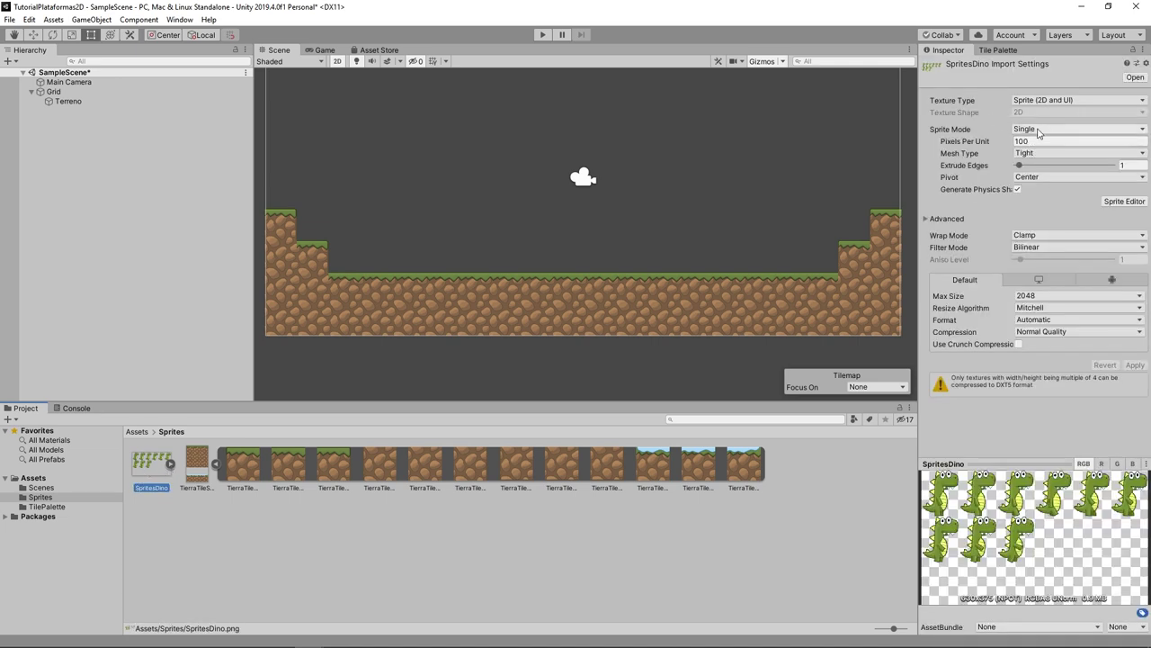
click(1039, 131)
click(1050, 156)
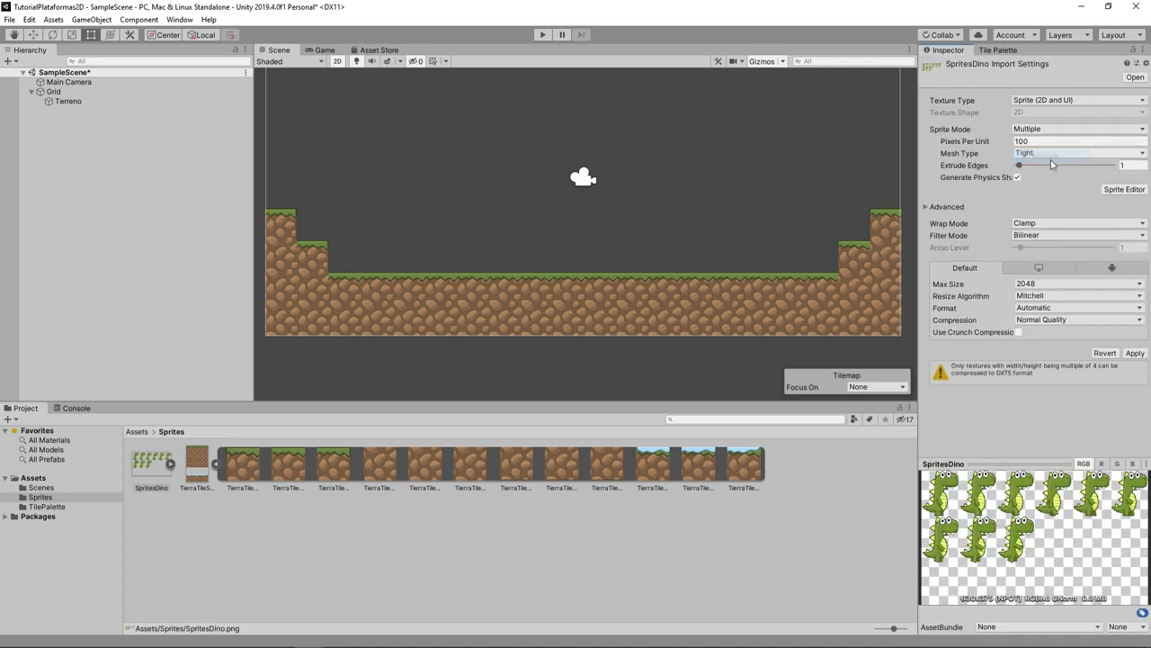
click(1122, 191)
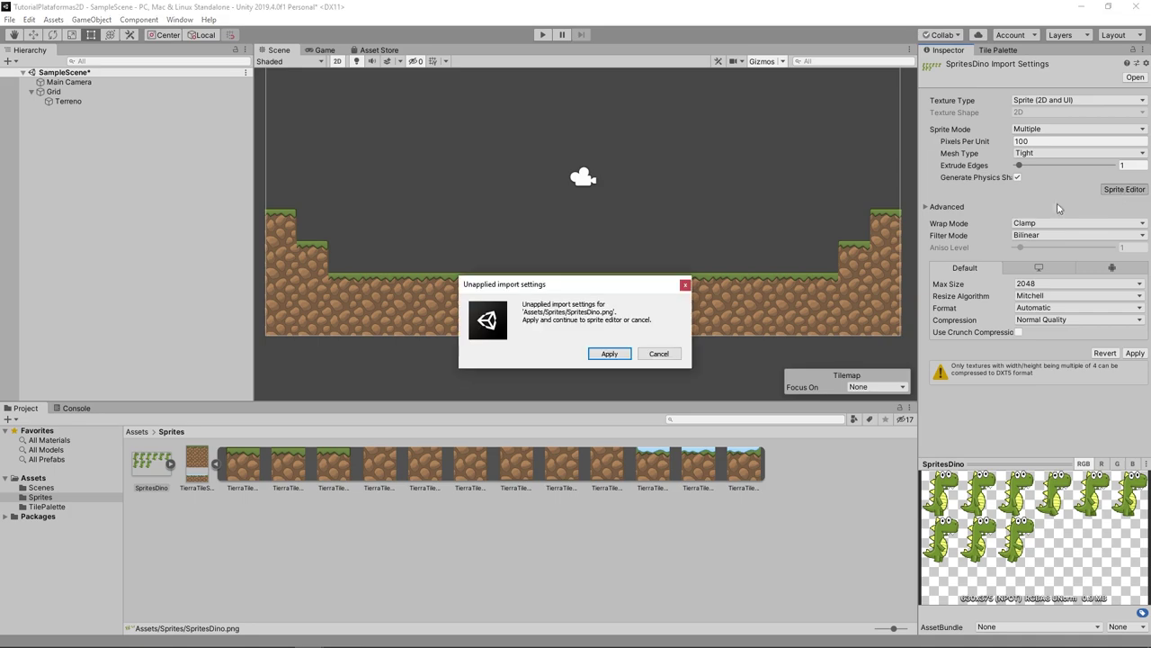
click(612, 355)
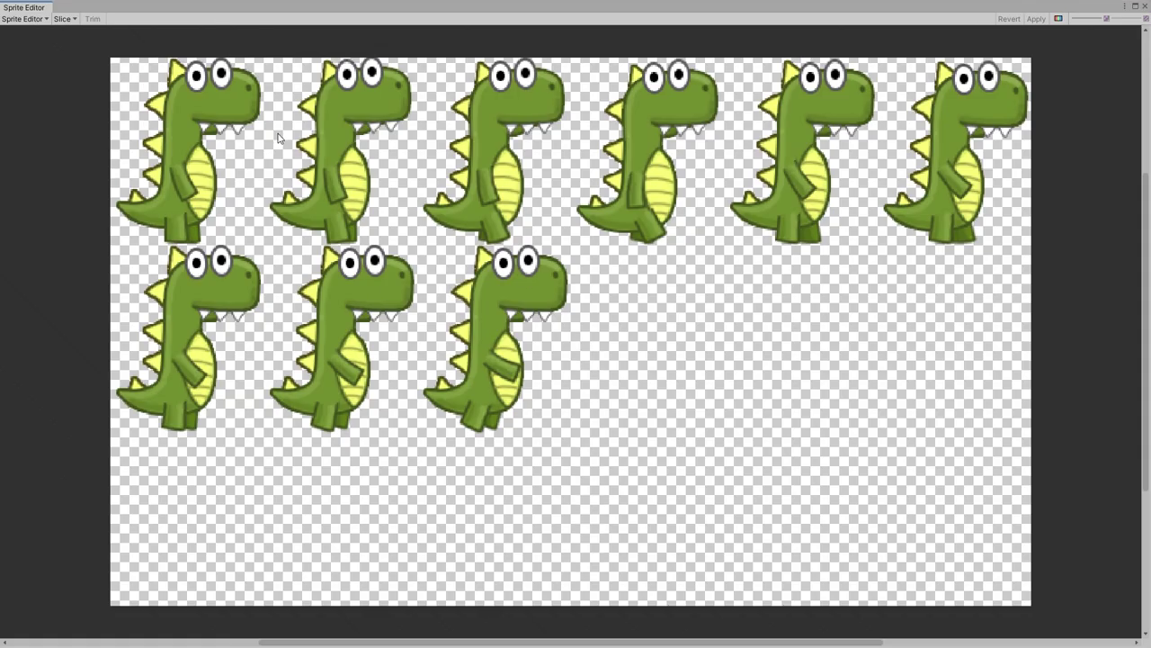
- Slice the sheet with Grid By Cell Size at 105×128
scroll(282, 144, up, 1)
scroll(281, 144, up, 2)
scroll(288, 148, down, 2)
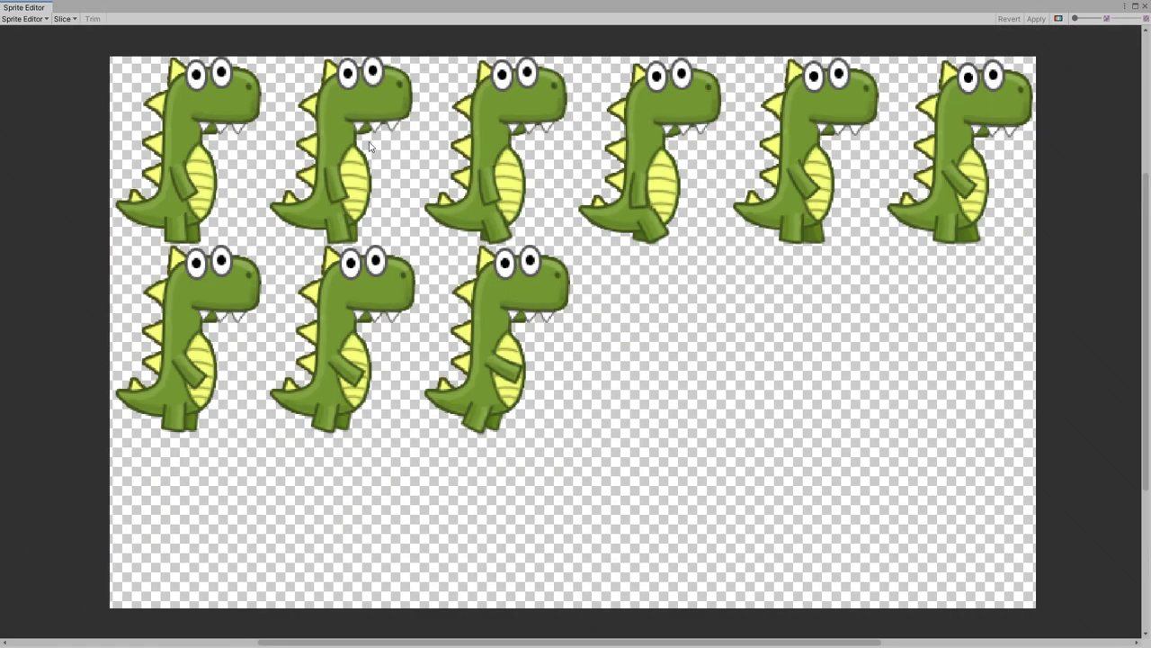
click(71, 18)
click(176, 33)
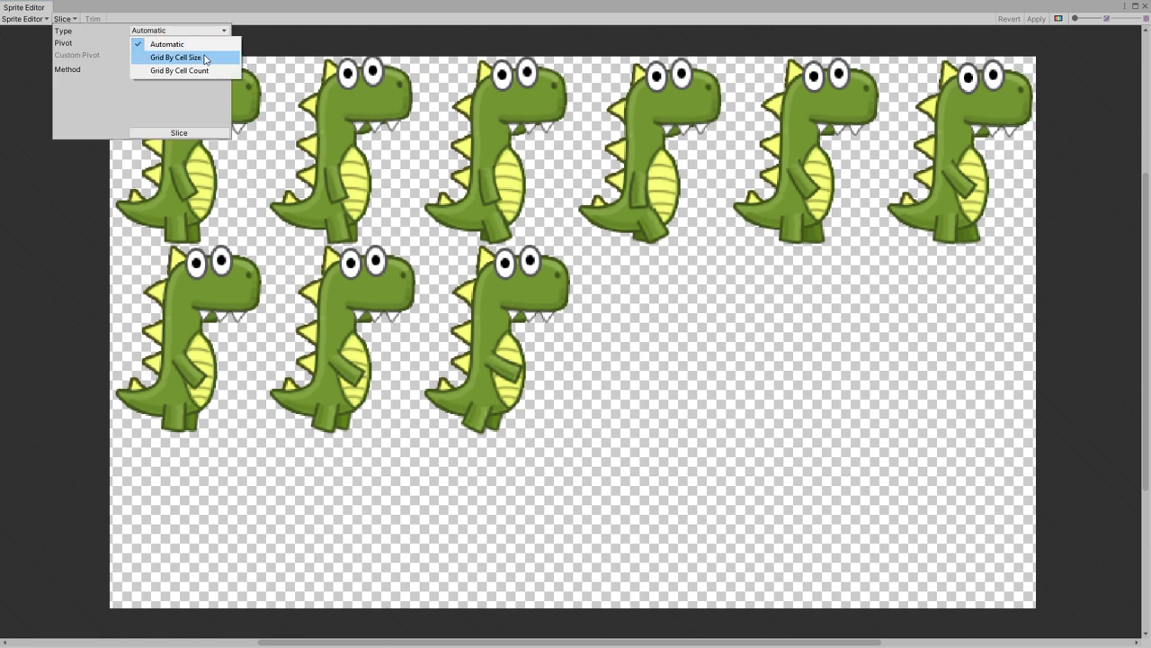
click(206, 61)
click(99, 44)
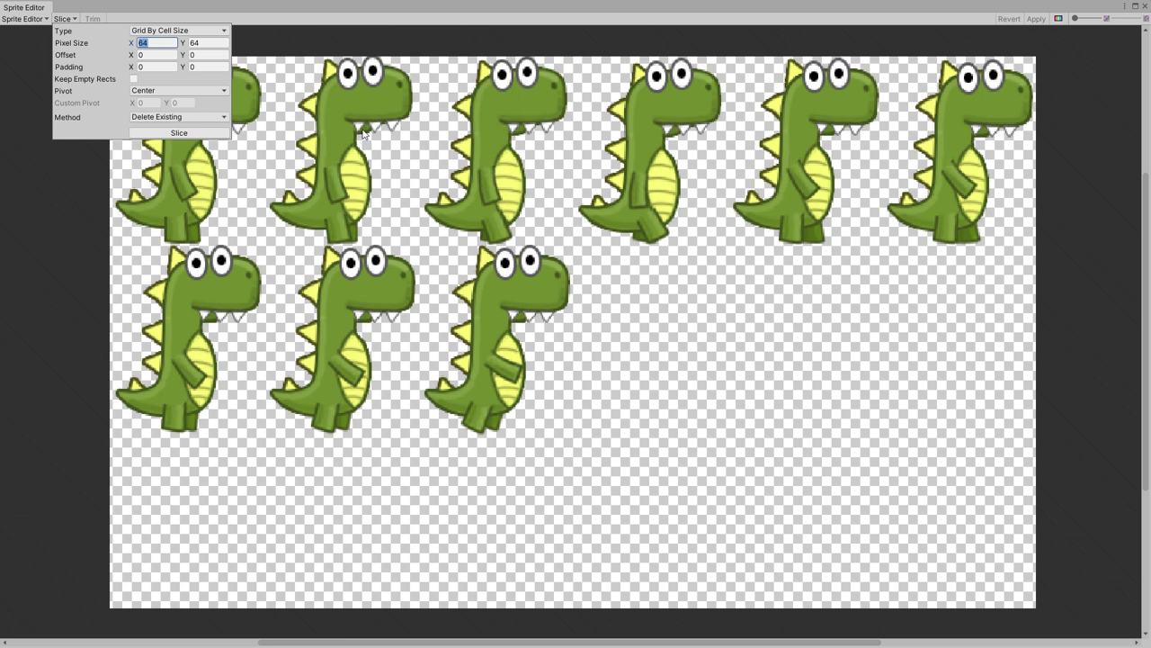
text(105)
key(Tab)
text(125)
text(8)
click(189, 132)
- Check the nine sliced dino sprites, apply the slicing, and close the Sprite Editor
click(242, 188)
click(373, 185)
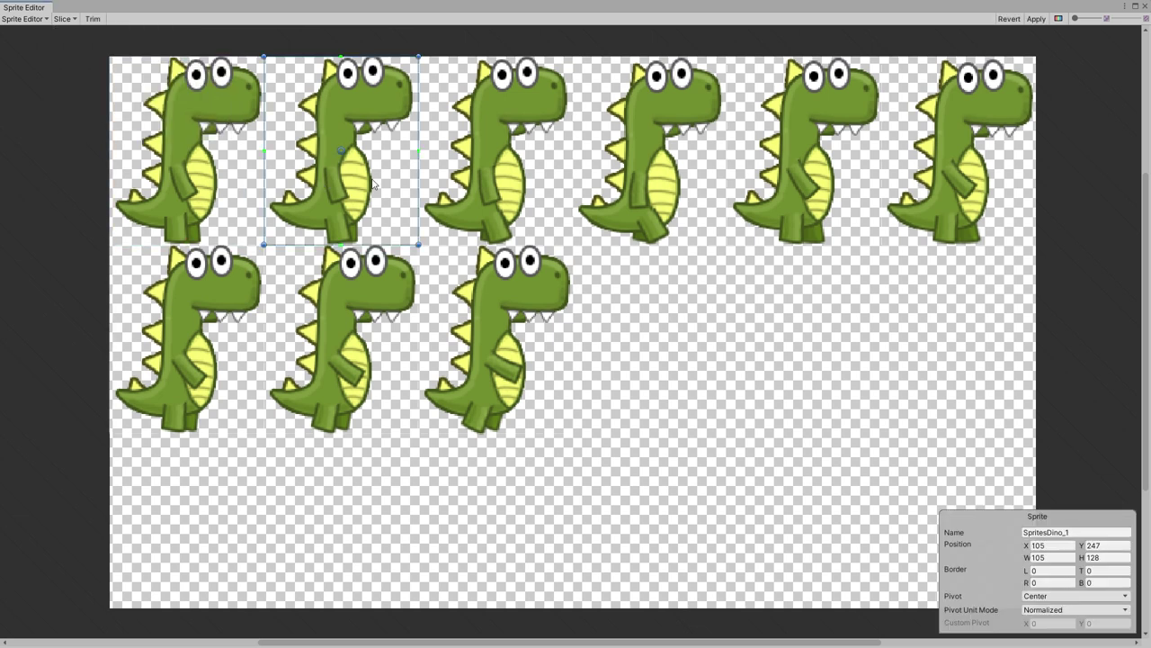
click(460, 184)
click(634, 181)
click(745, 179)
click(923, 179)
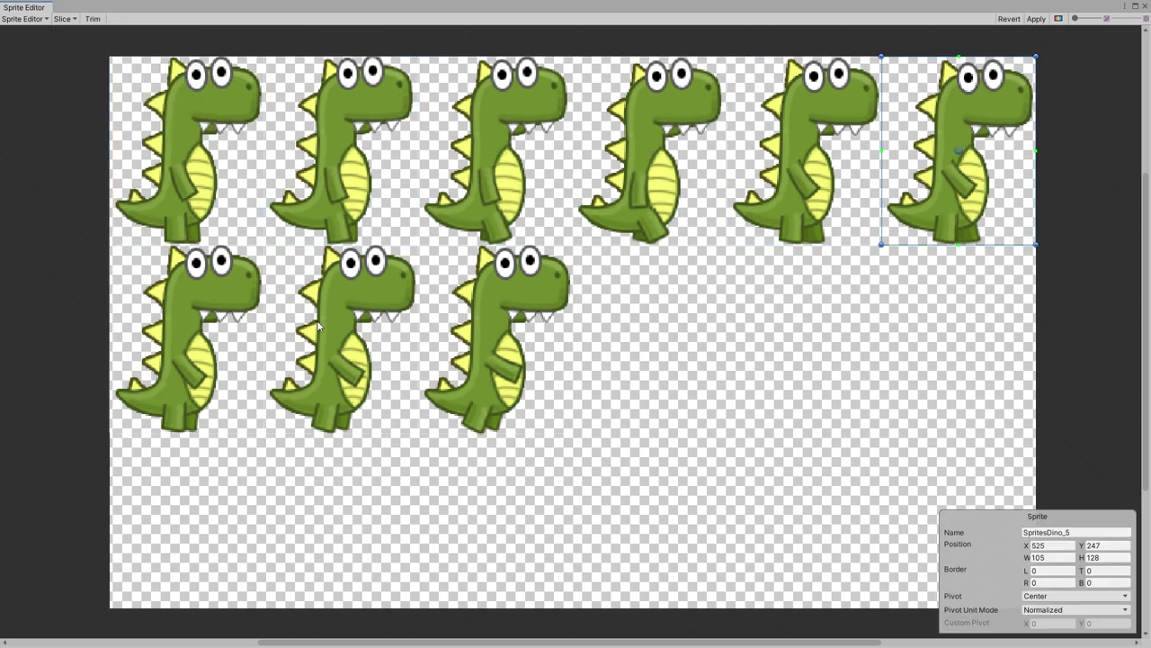
click(236, 331)
click(396, 315)
click(558, 278)
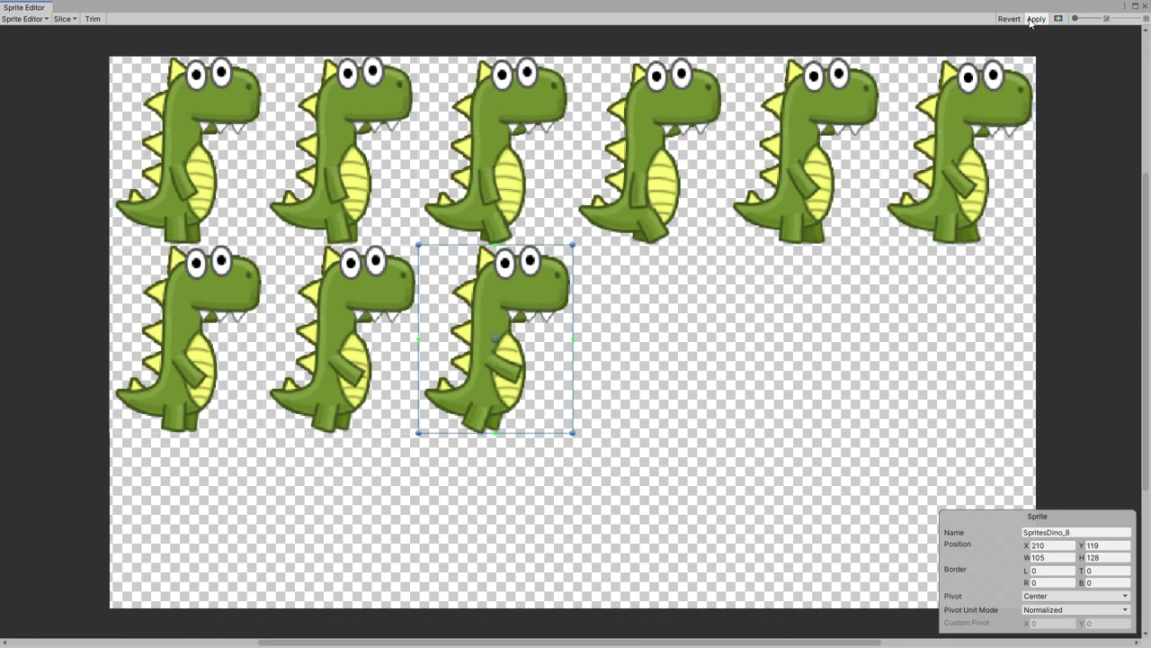
click(1031, 19)
click(1145, 7)
click(171, 466)
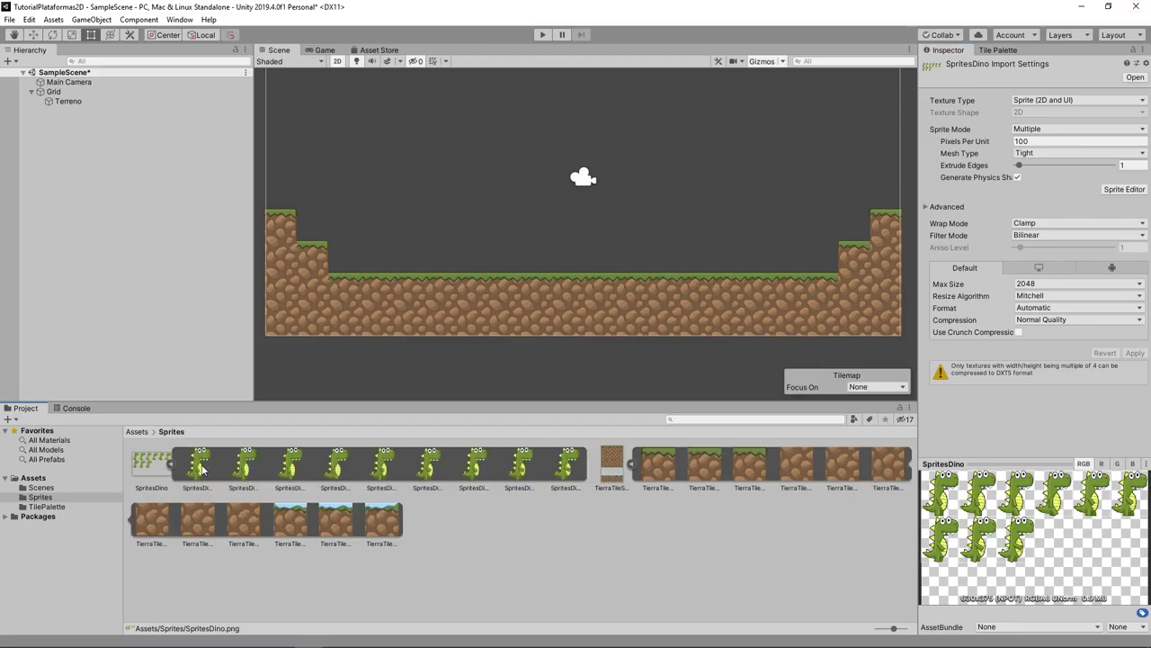
- Preview the sliced dino sprites and place SpritesDino_0 above the ground in the scene
click(201, 467)
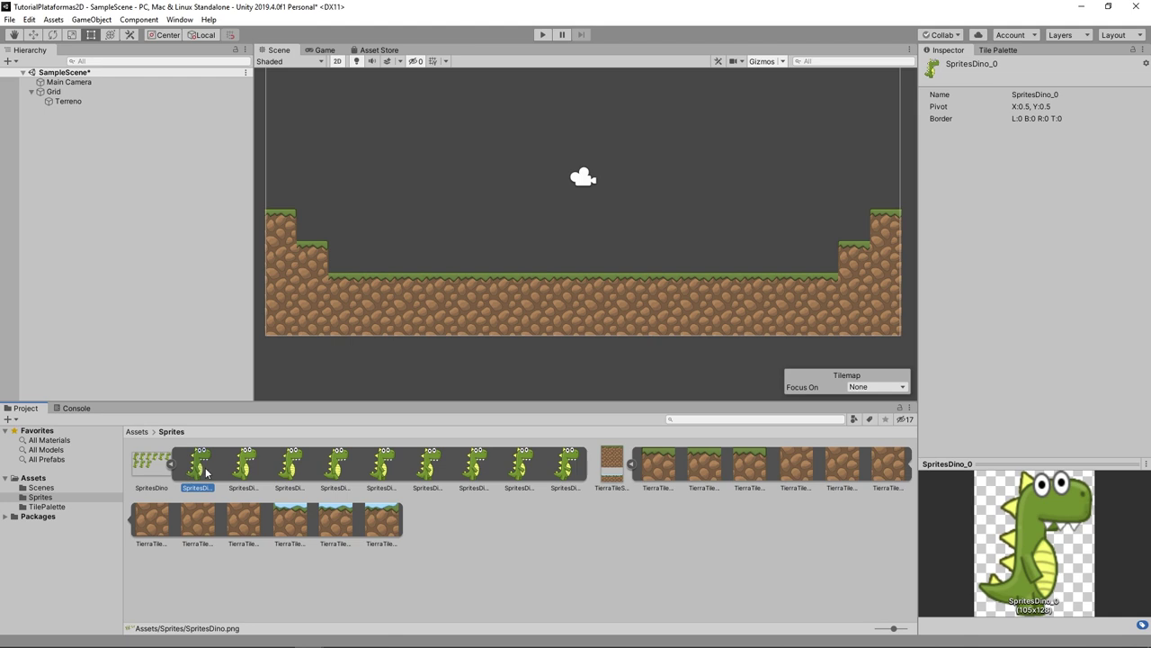
click(243, 468)
click(289, 468)
click(335, 468)
click(381, 467)
click(427, 468)
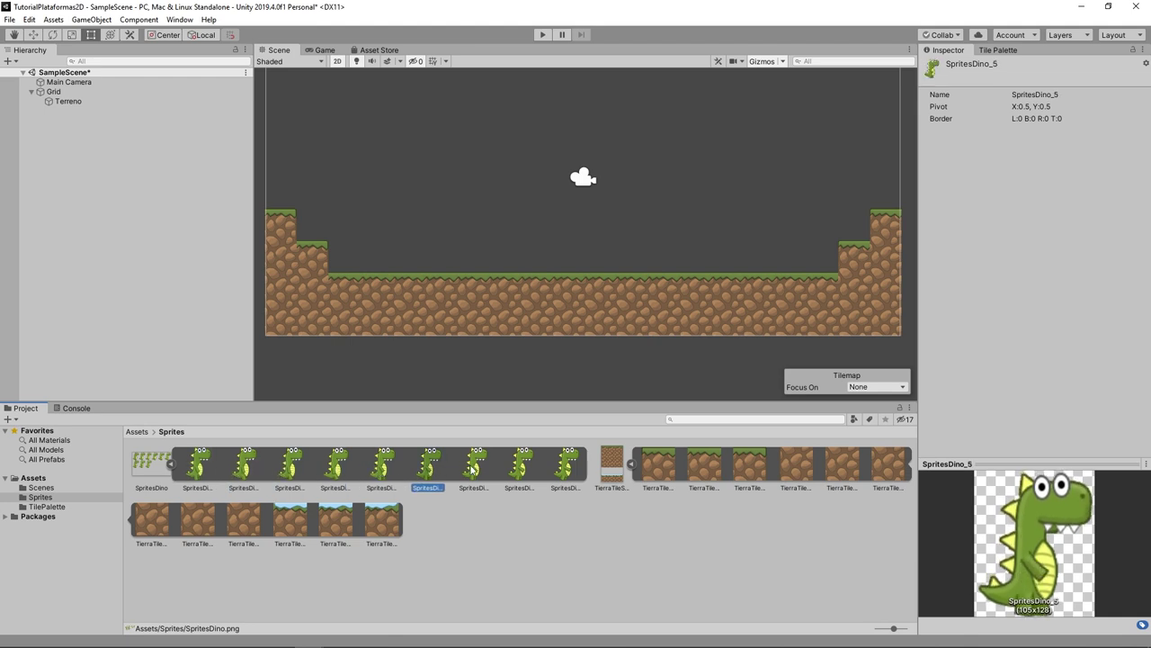
click(197, 468)
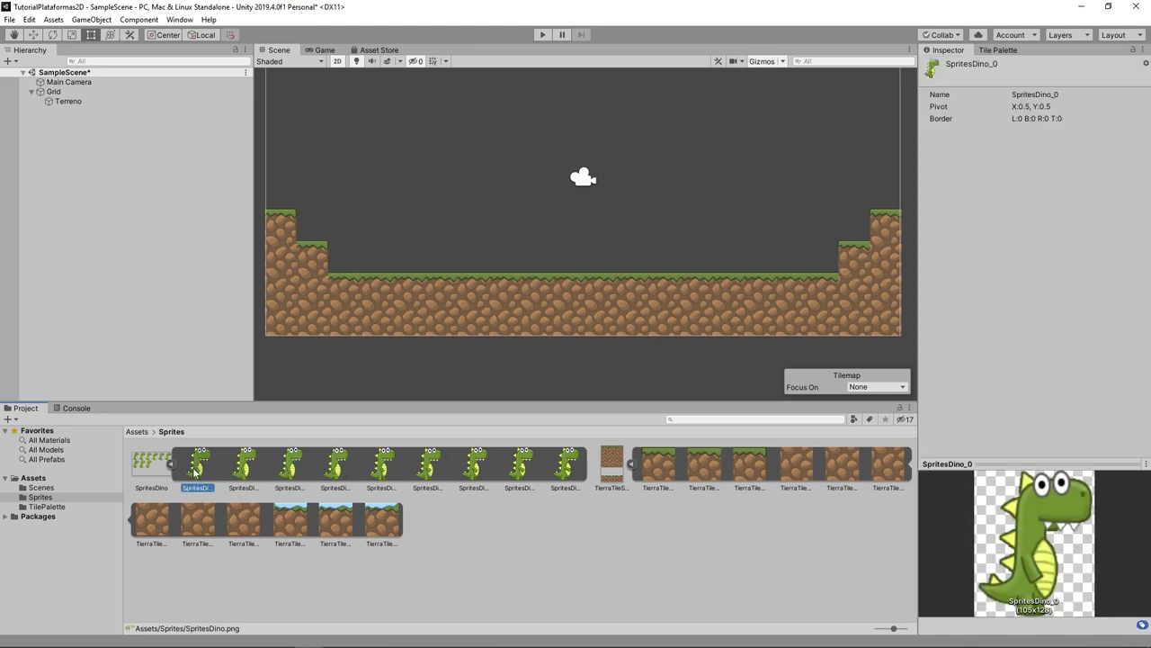
drag(197, 471, 458, 222)
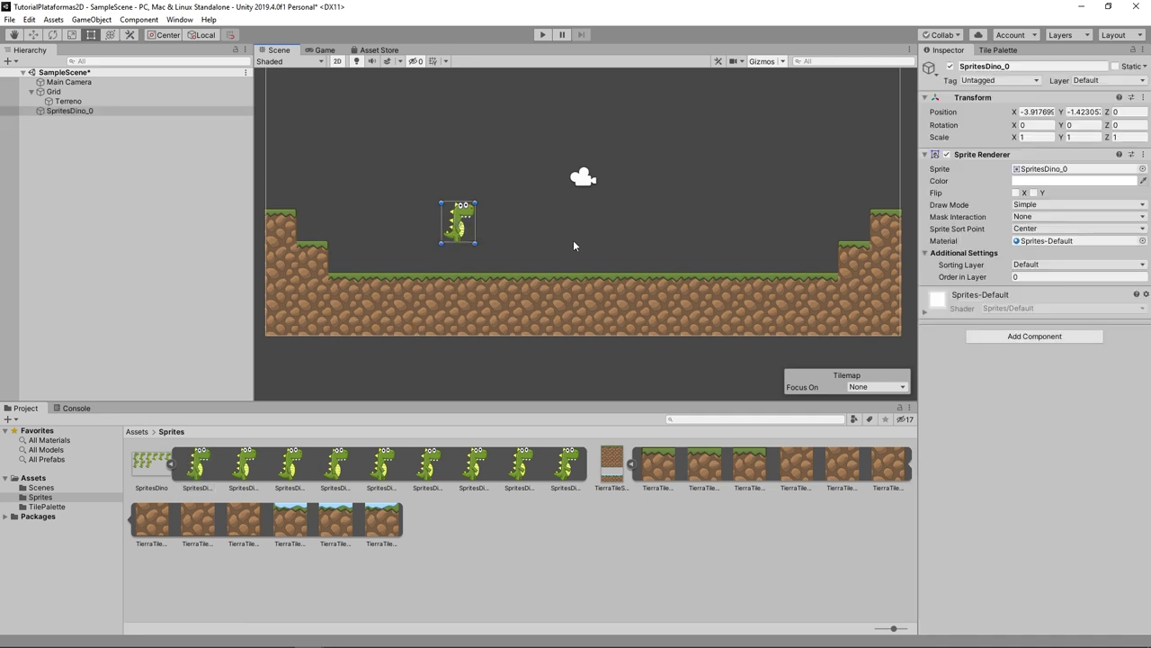
- Set the dino sprite sheet's Pixels Per Unit to 80 and apply it
click(149, 468)
click(999, 142)
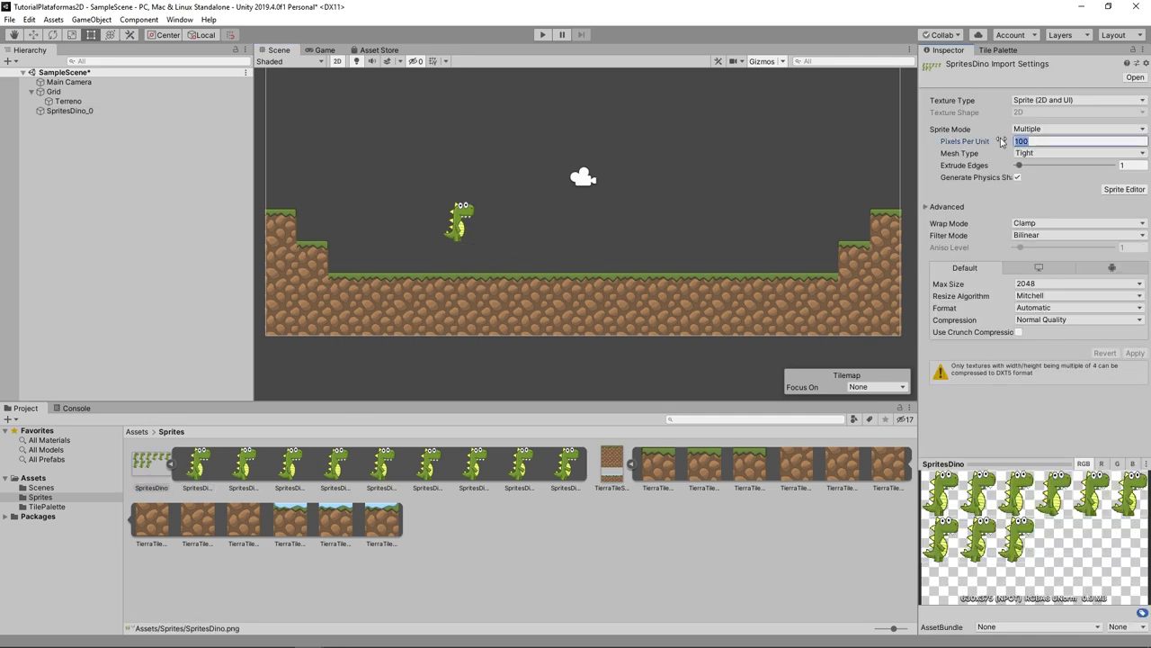
text(80)
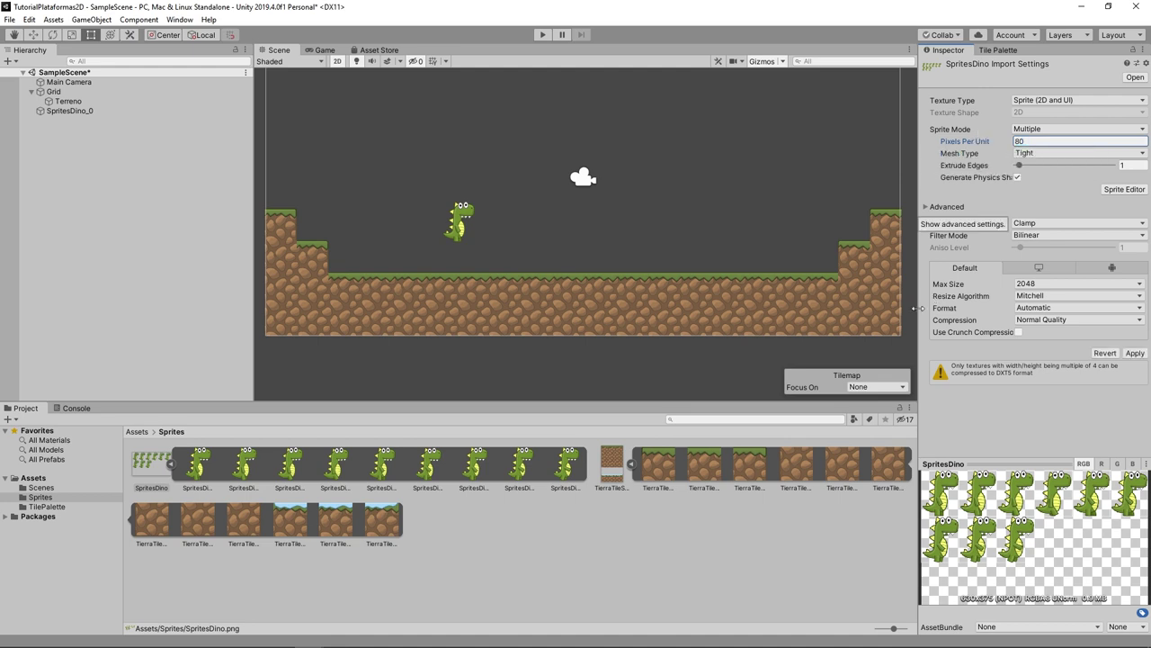
click(1133, 352)
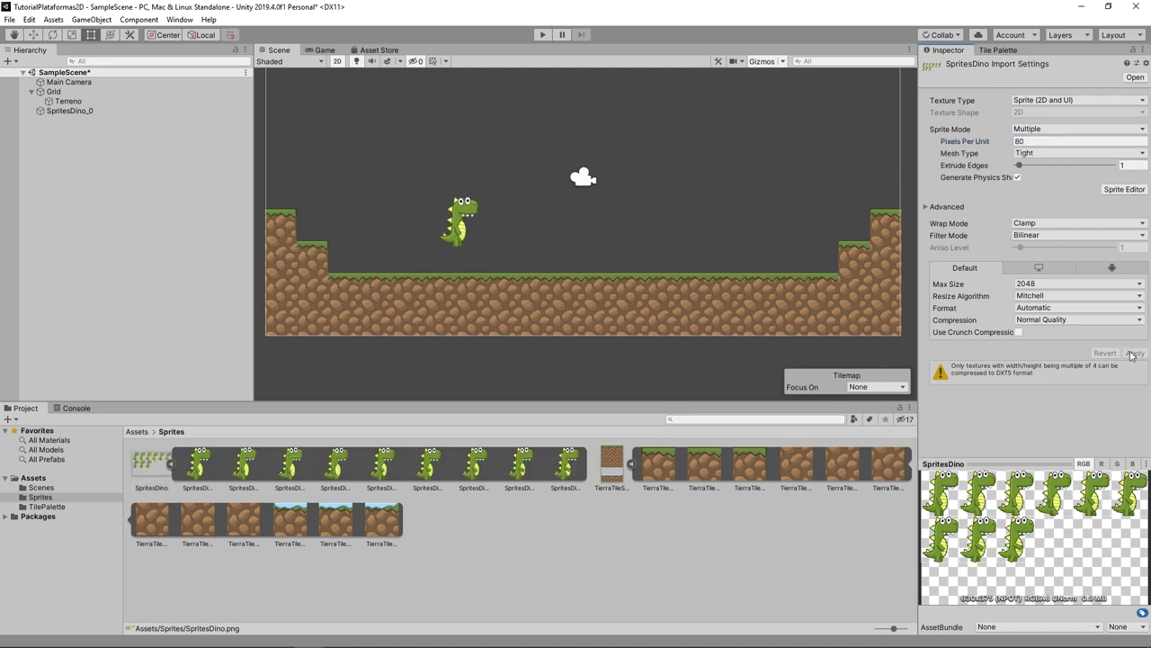
- Select the dino and run the scene briefly in play mode, then stop
click(460, 226)
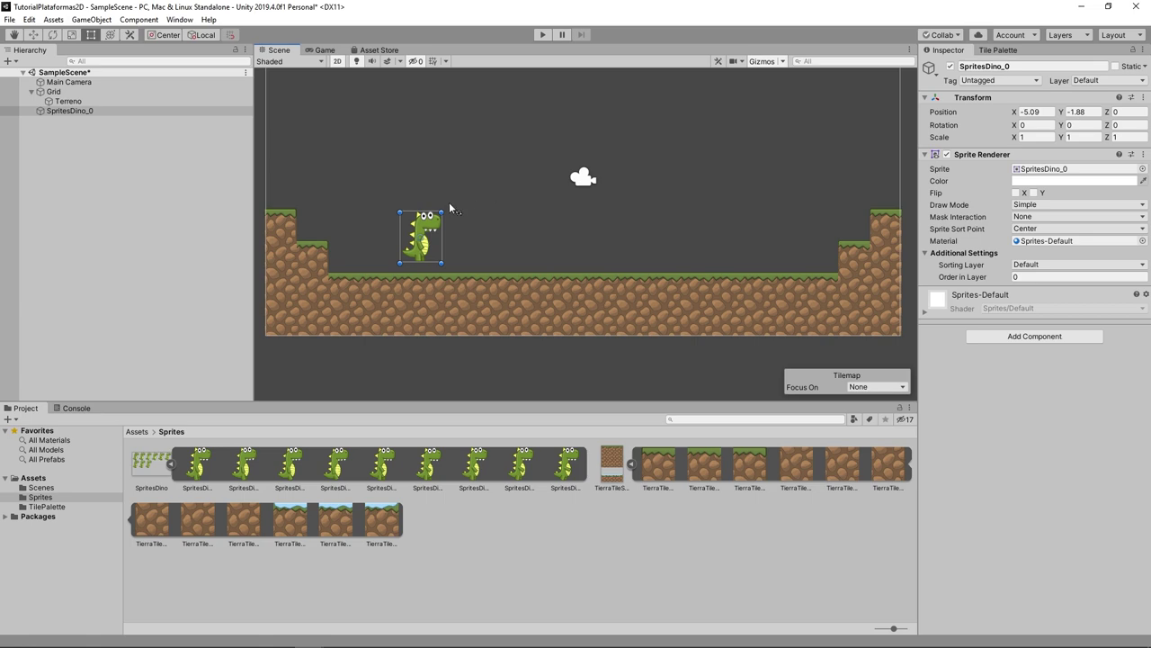
click(544, 35)
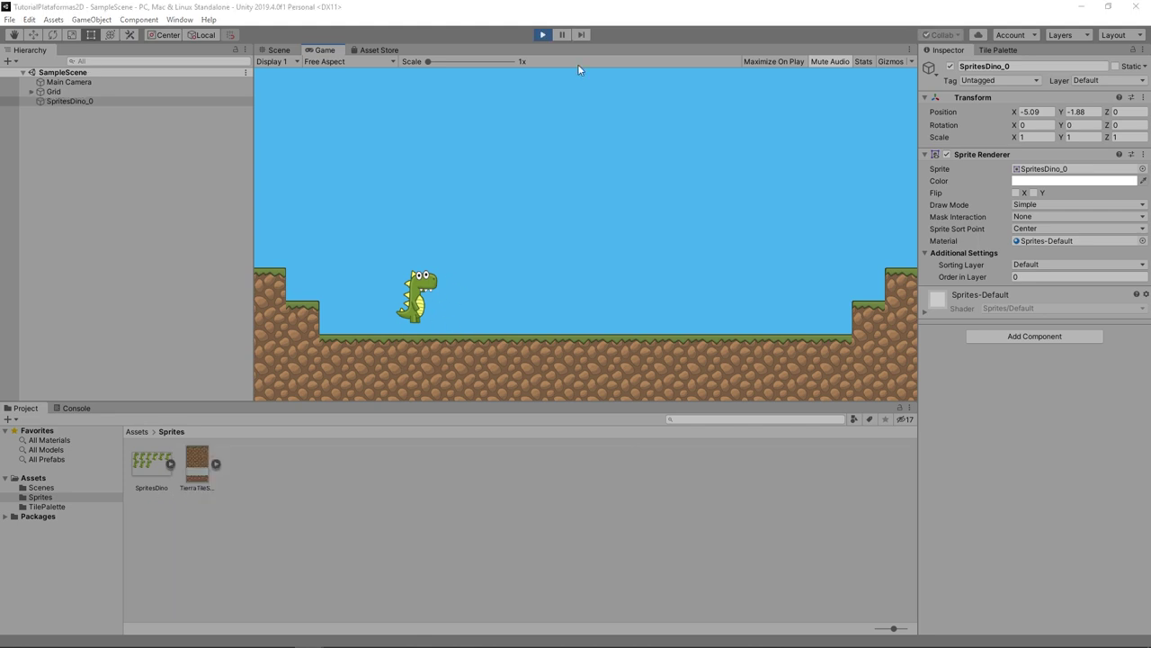
click(544, 35)
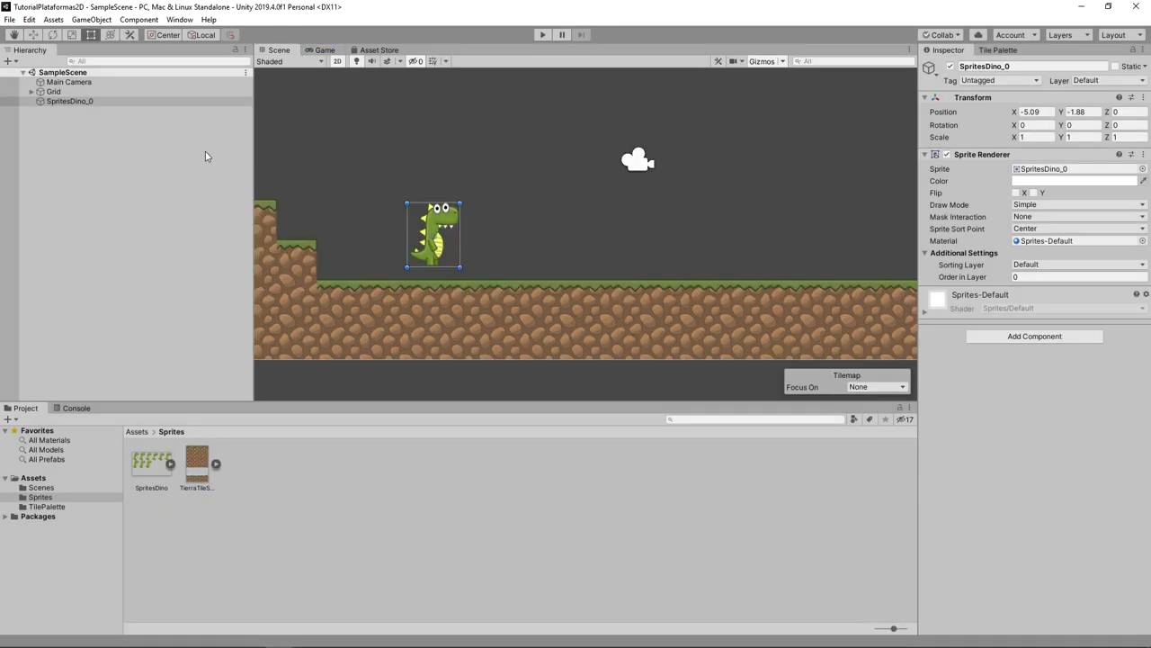
- Rename the SpritesDino_0 object to 'Player'
scroll(397, 166, up, 2)
click(78, 101)
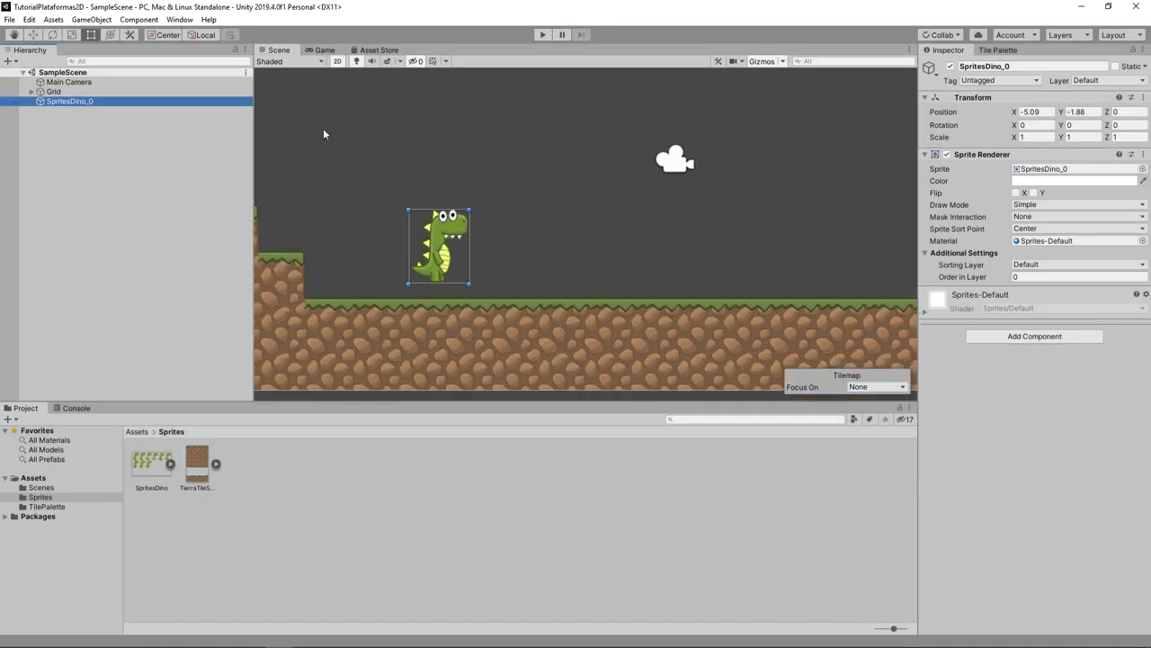
click(1026, 67)
text(Player)
key(Return)
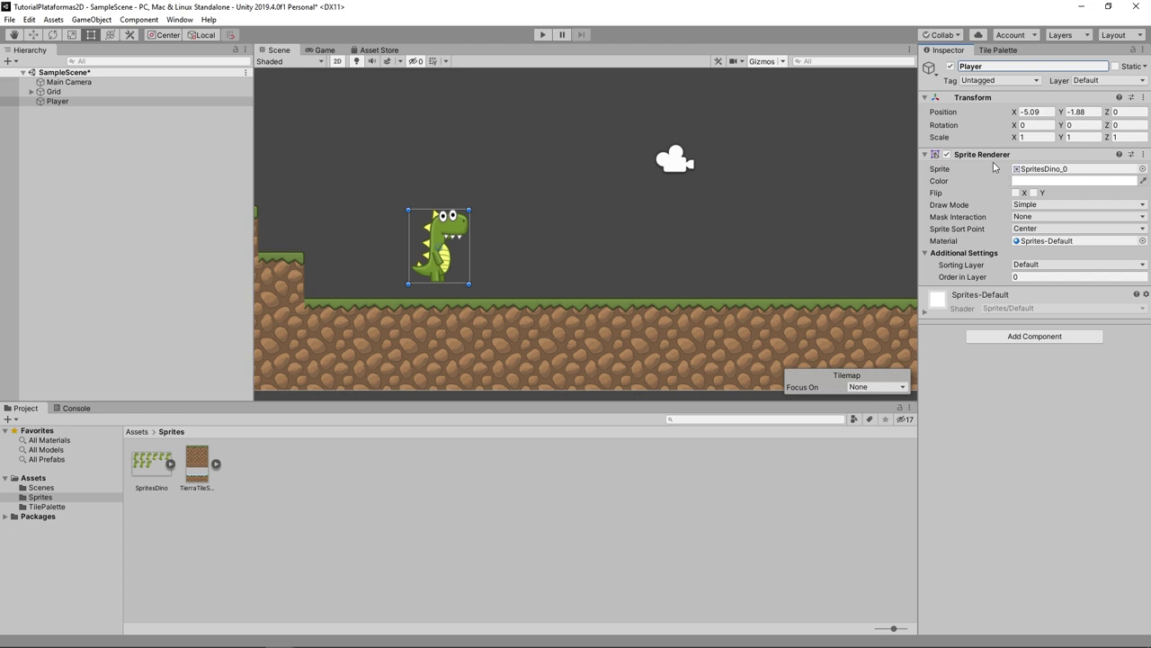
- Add a Rigidbody 2D component to the Player
click(1047, 340)
text(com)
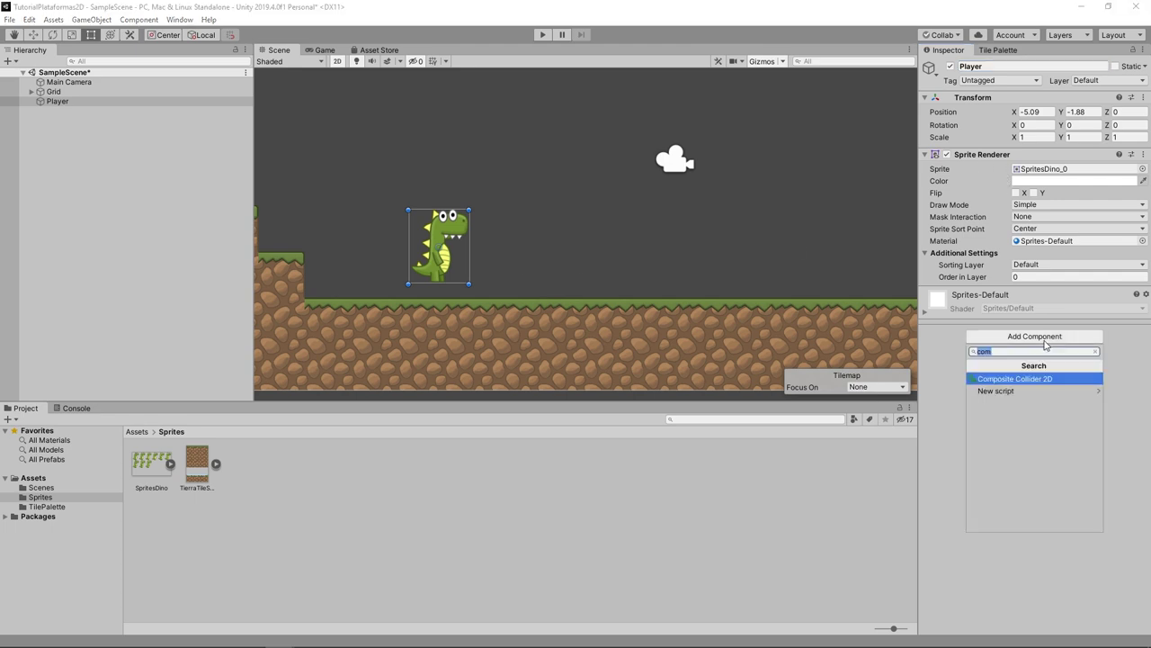
text(r)
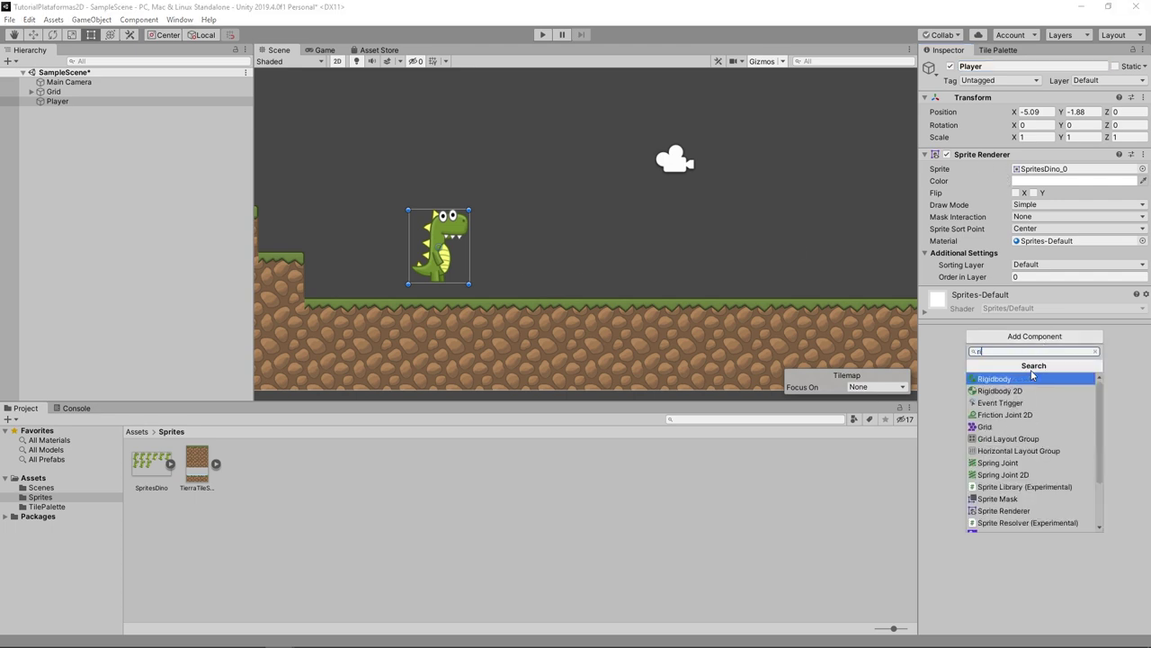
click(1026, 390)
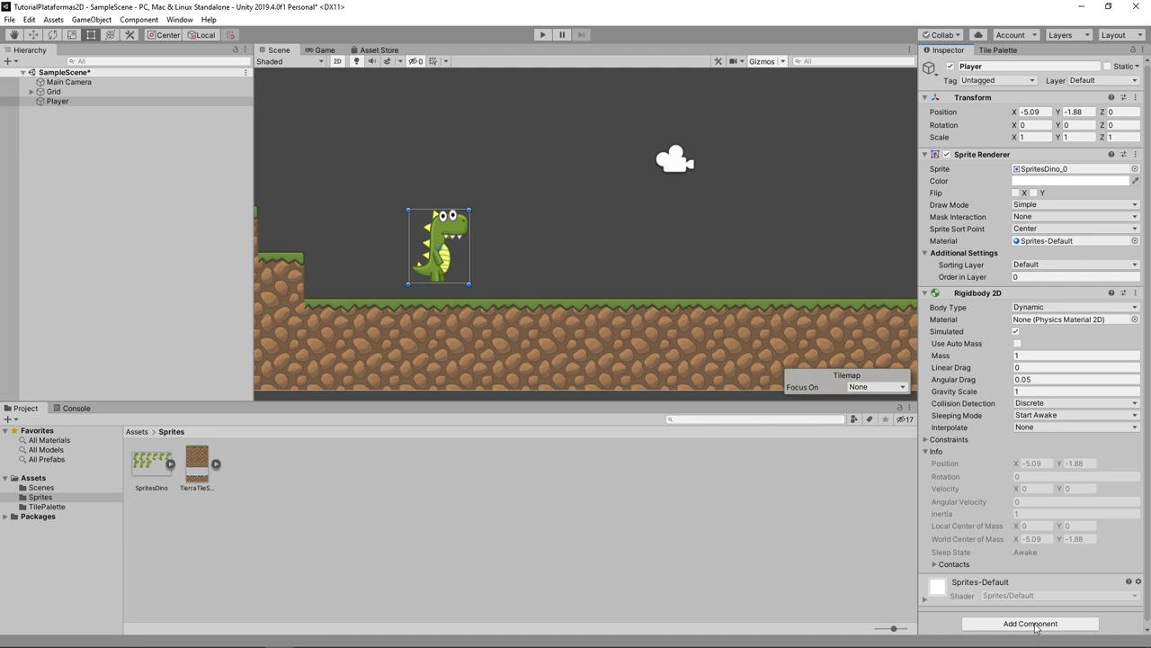
click(1034, 624)
- Add a Capsule Collider 2D component to the Player
text(capsu)
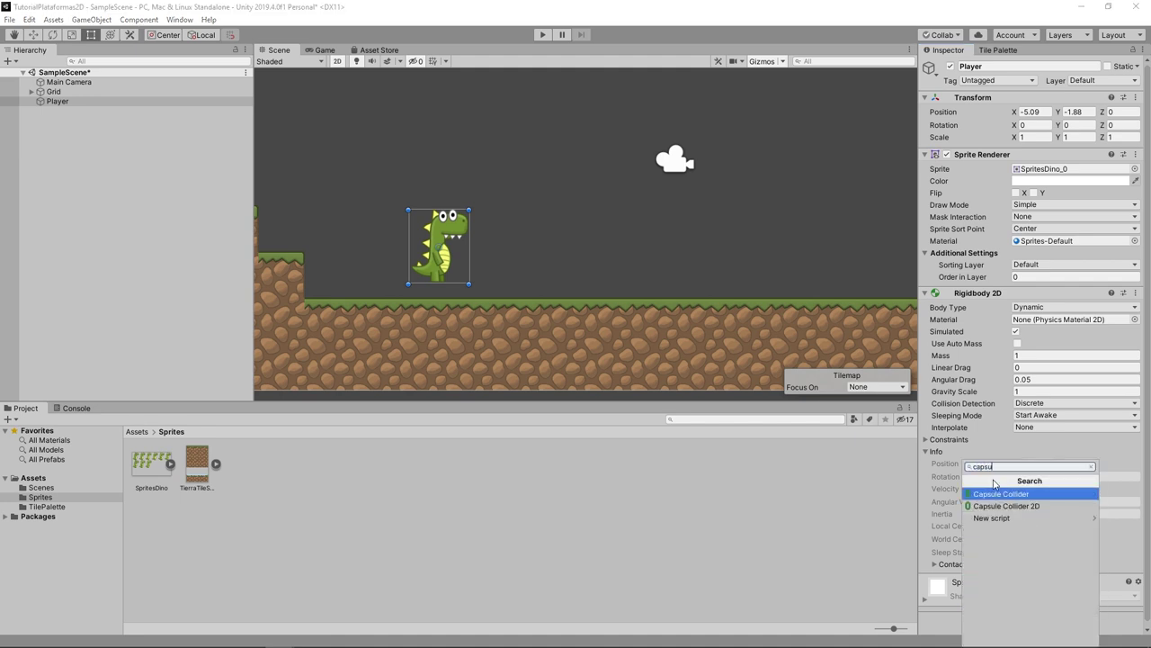
click(1006, 506)
scroll(422, 251, up, 5)
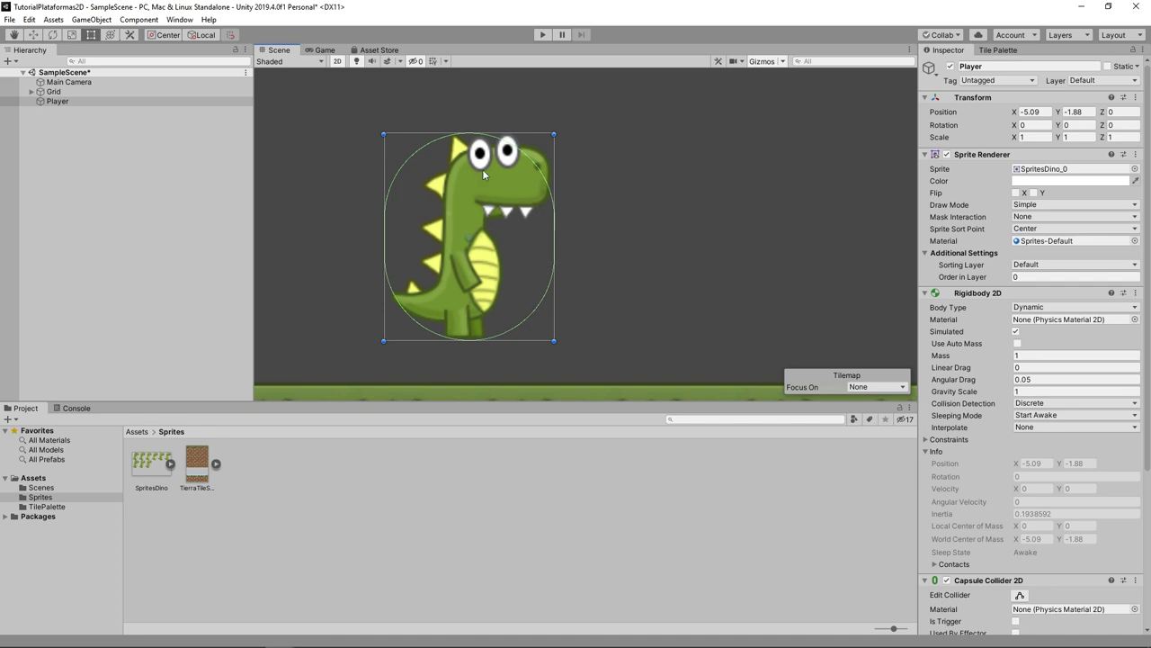
scroll(608, 304, down, 2)
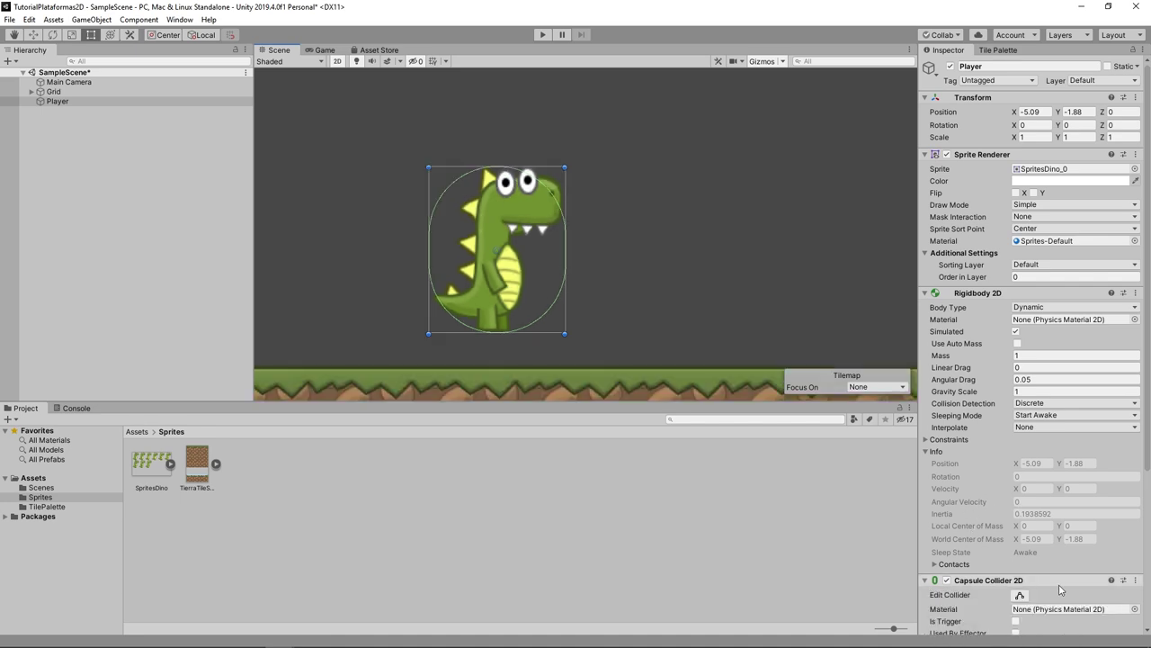
scroll(1059, 589, down, 5)
- Edit the capsule collider's shape to hug the dino's body, undoing the last resize
click(1021, 377)
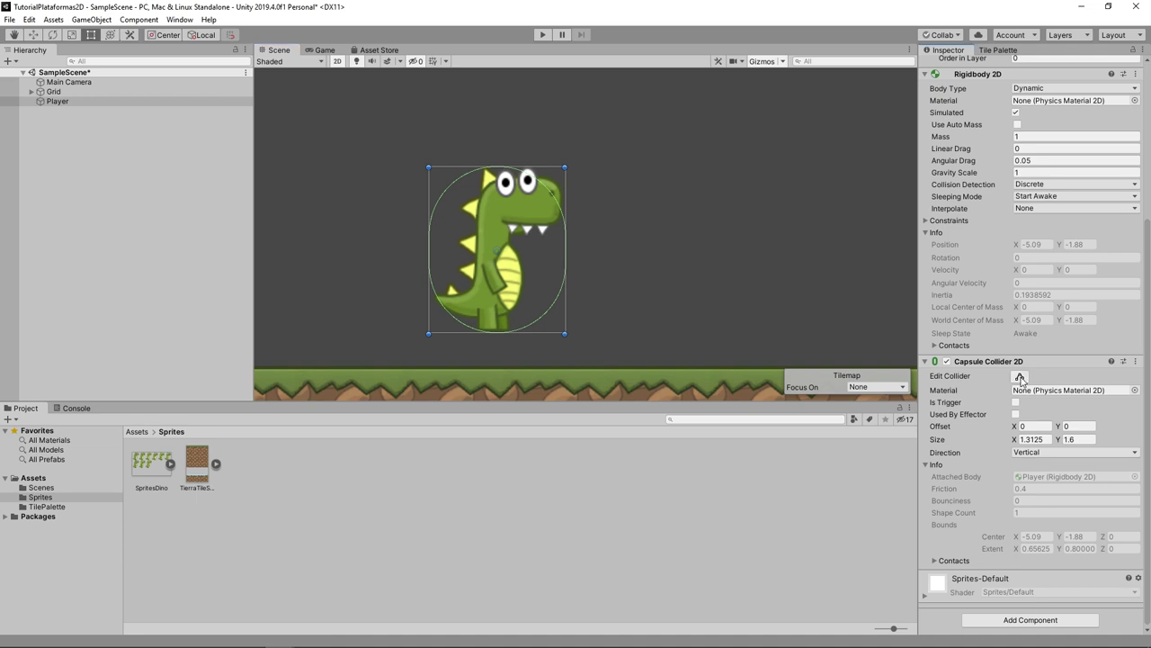
click(1021, 378)
mouse_move(496, 168)
mouse_down()
mouse_move(497, 268)
mouse_move(487, 194)
mouse_up()
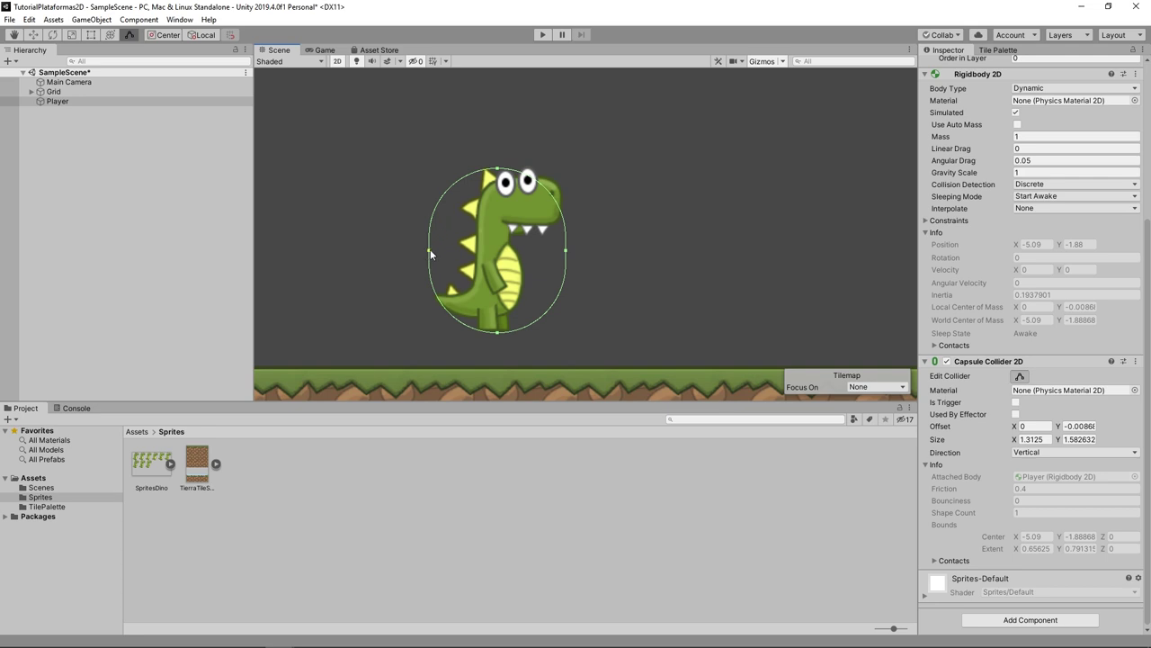
mouse_move(430, 250)
mouse_down()
mouse_move(337, 265)
mouse_move(431, 256)
mouse_up()
drag(429, 251, 457, 266)
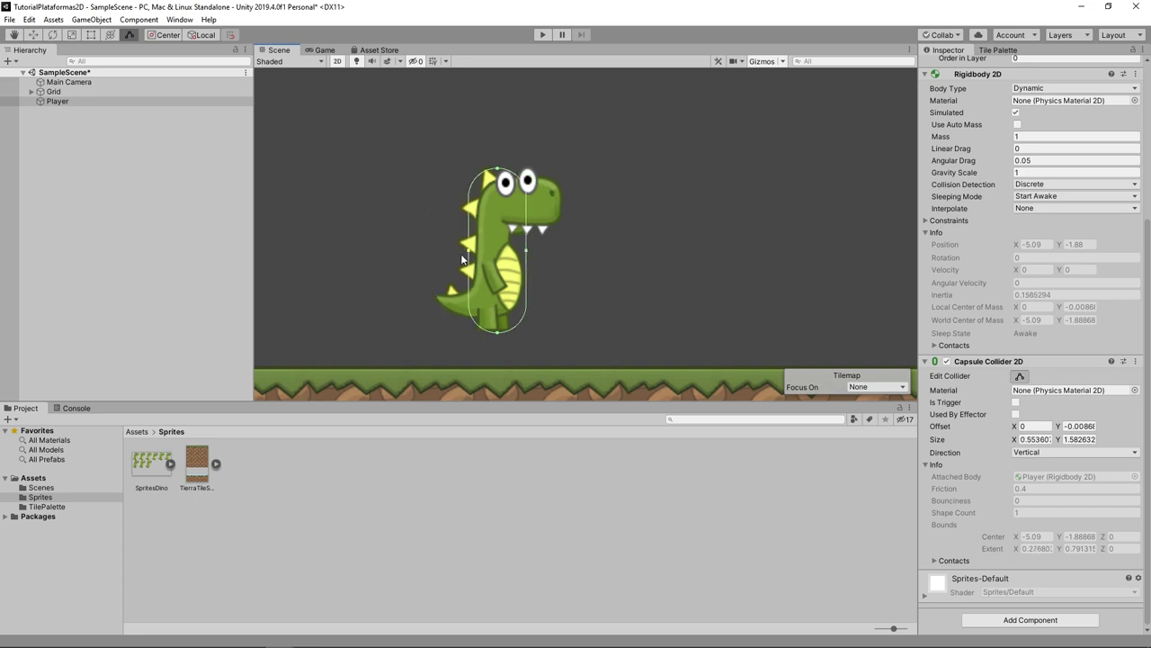
key(ctrl+z)
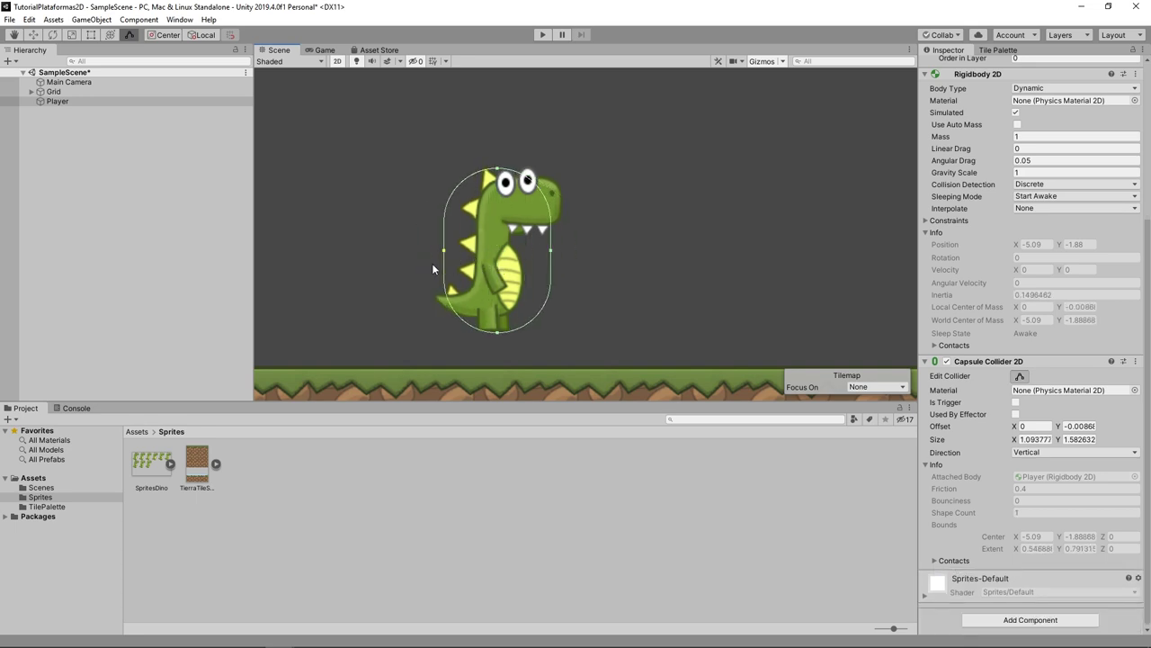
- Add a folder named 'Scripts' under Assets and open it
click(503, 456)
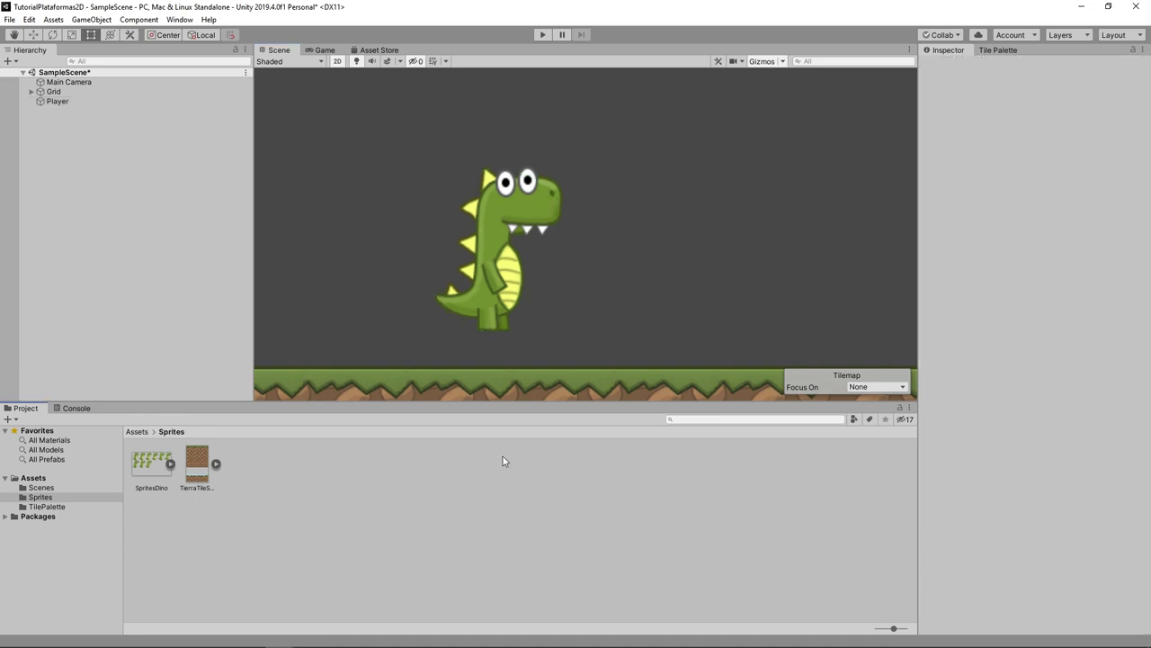
click(36, 478)
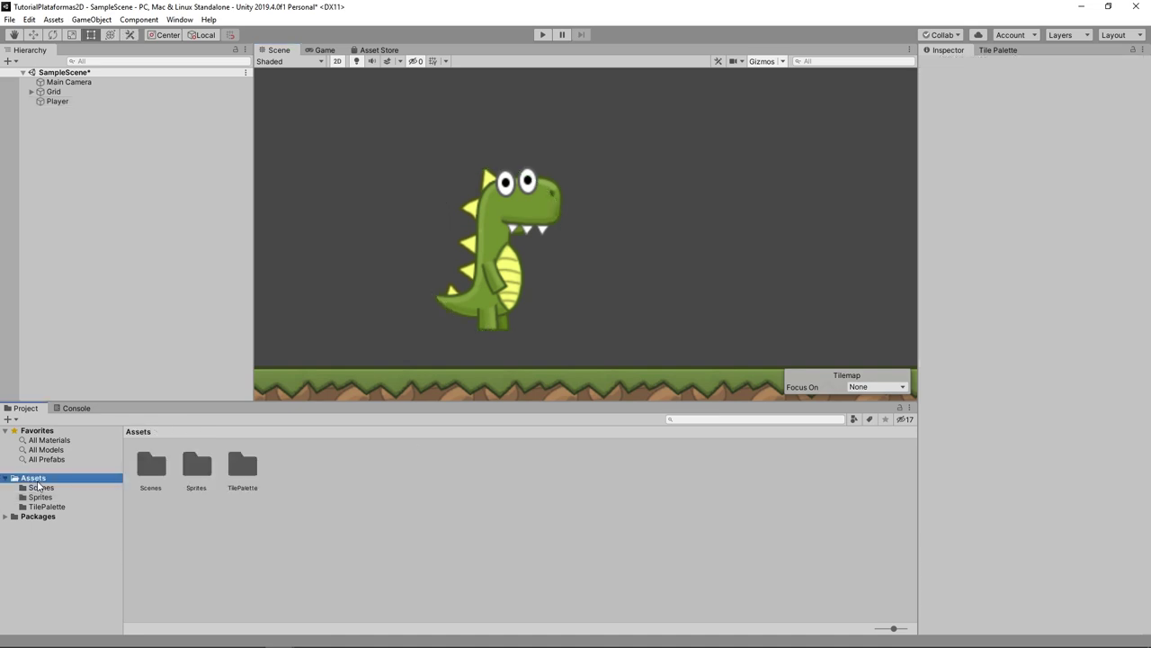
right_click(327, 477)
mouse_move(462, 177)
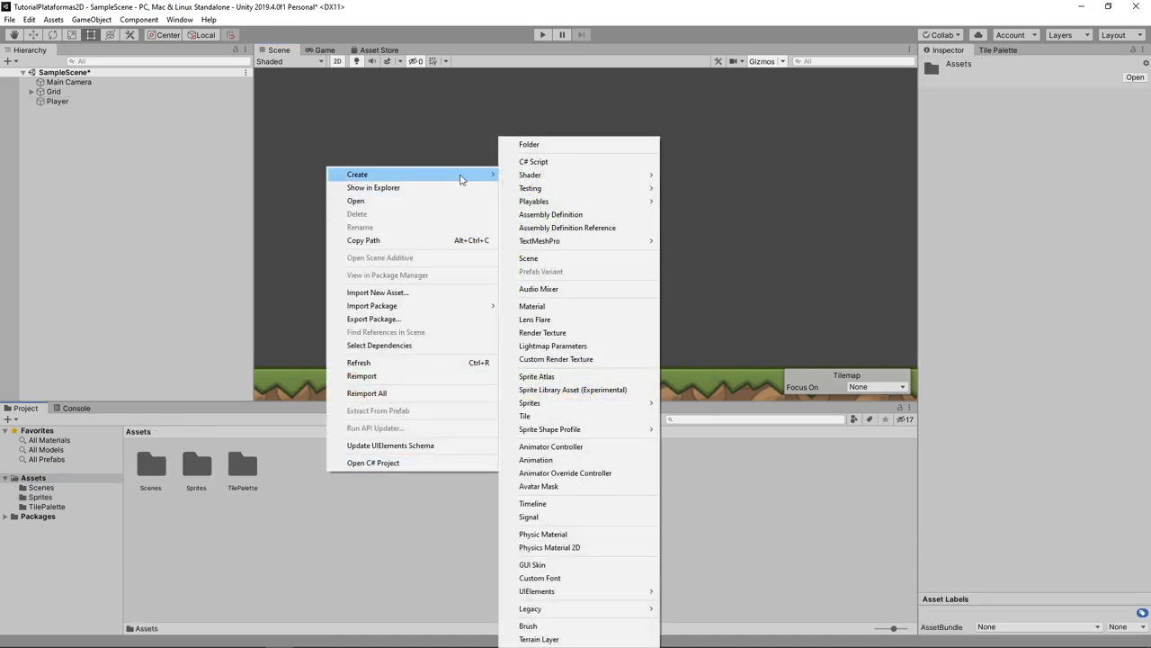
click(567, 151)
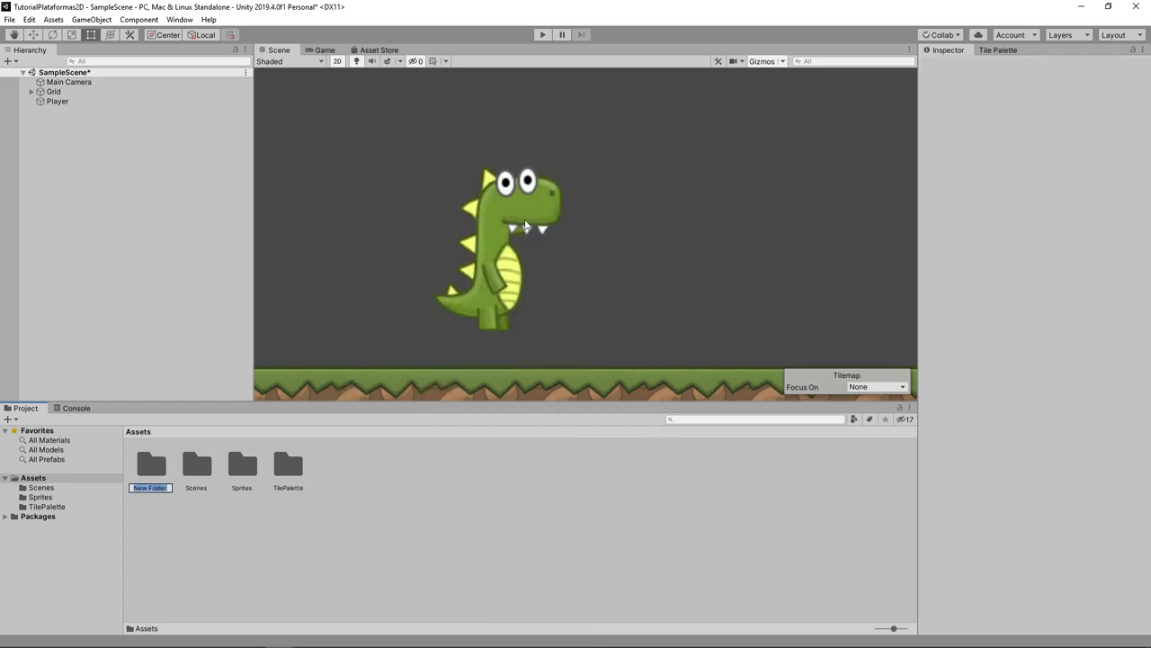
text(scripts)
key(Return)
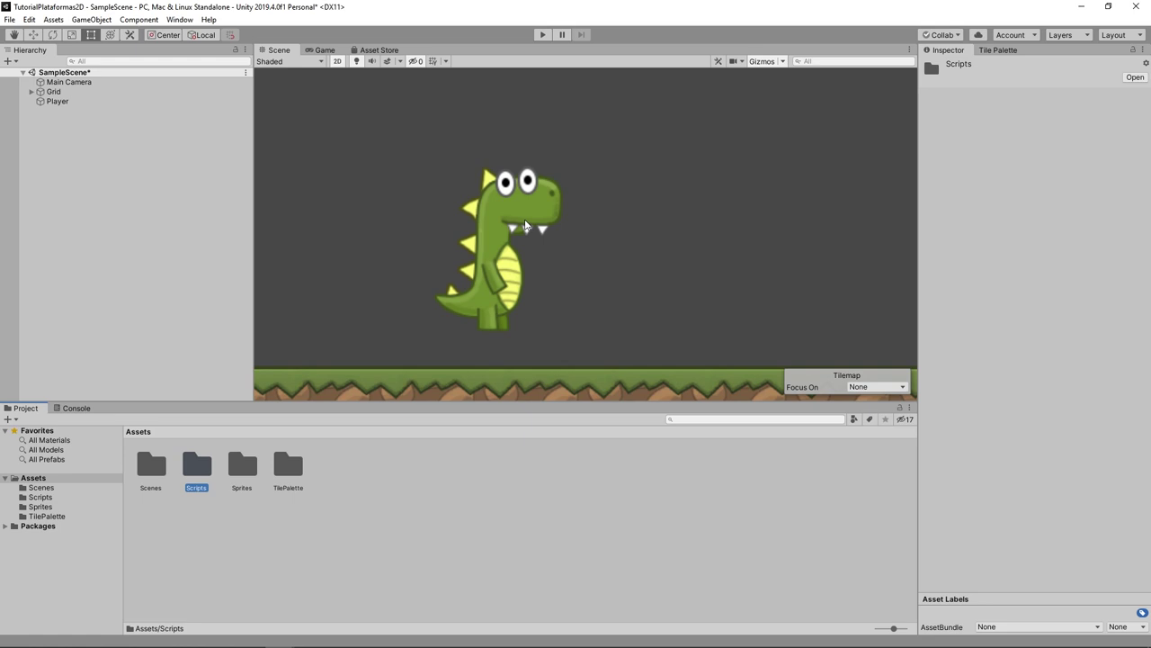
double_click(196, 465)
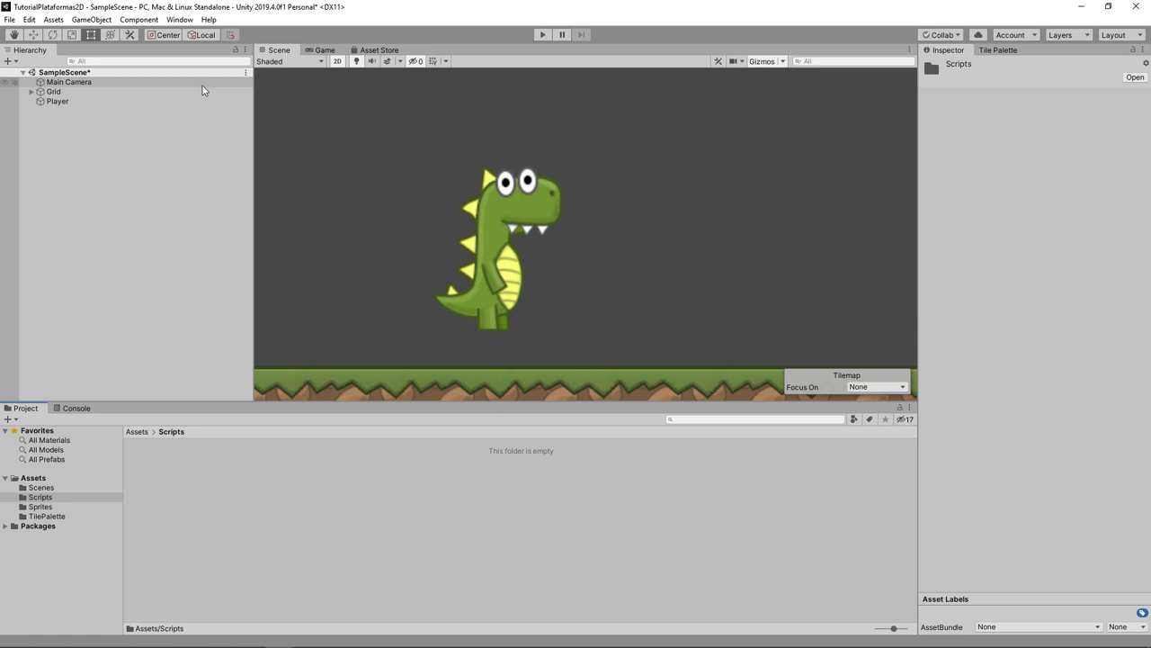
- In Preferences > External Tools, keep Visual Studio 2019 (Community) as the External Script Editor
click(33, 20)
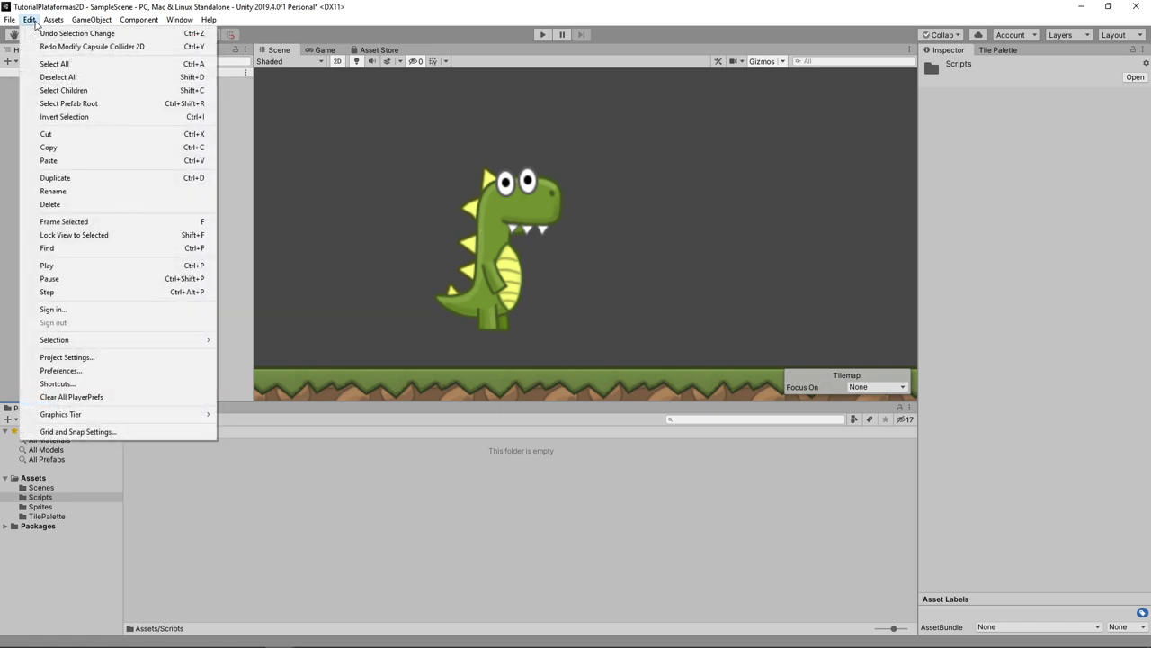
click(377, 197)
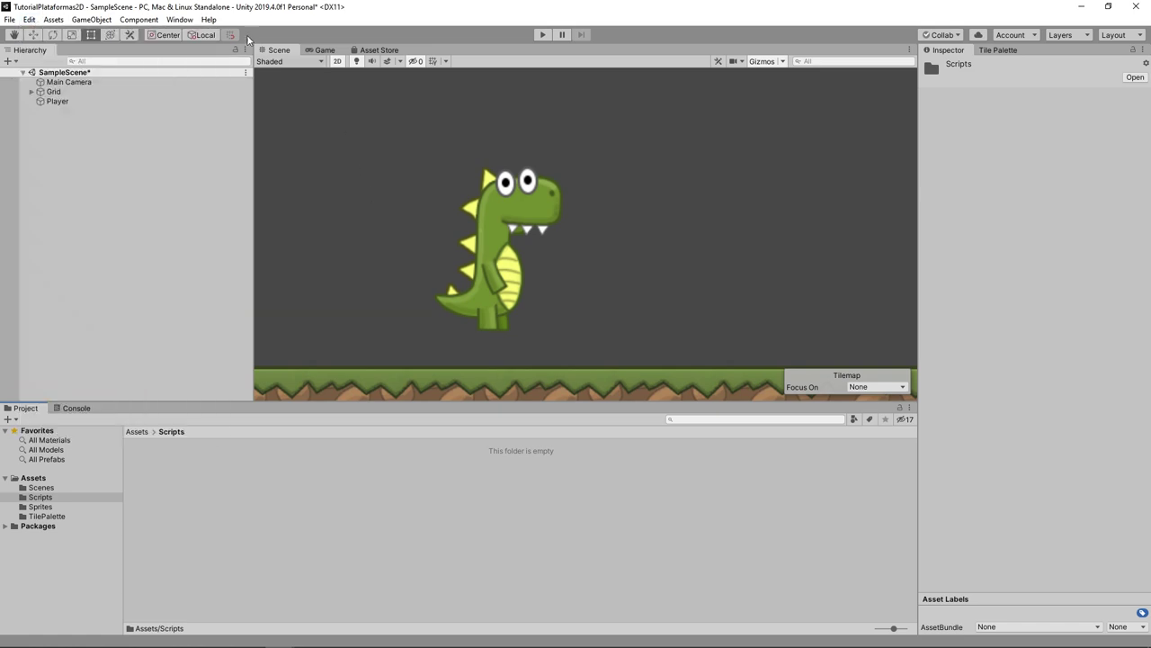
click(31, 21)
click(170, 371)
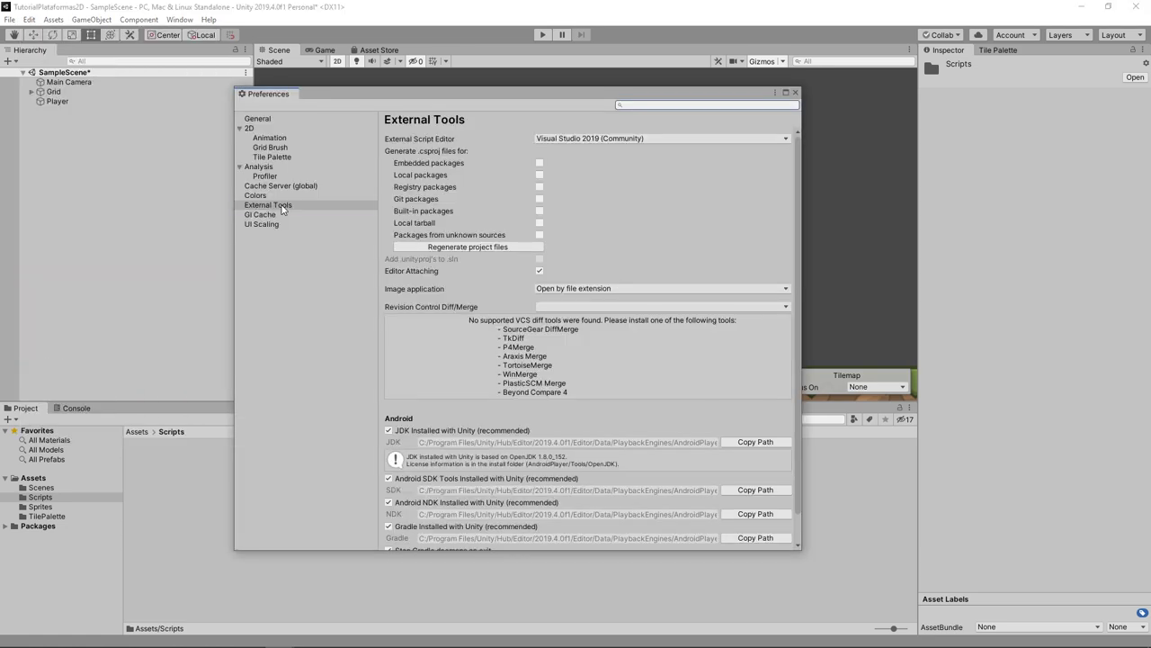
click(281, 209)
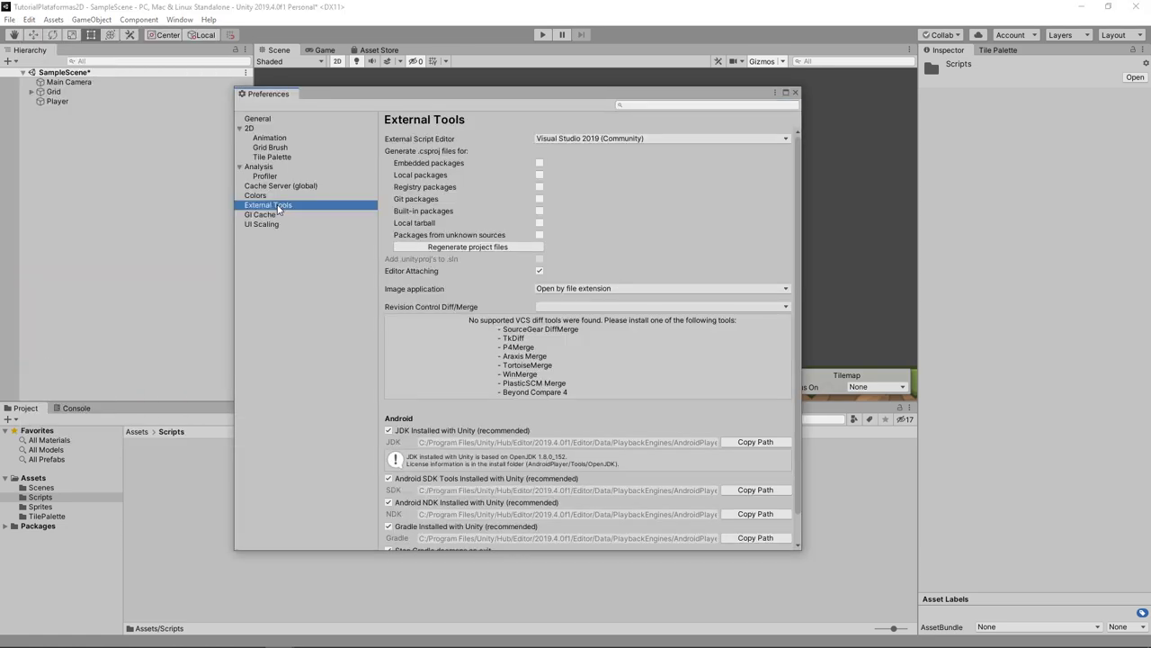
click(663, 141)
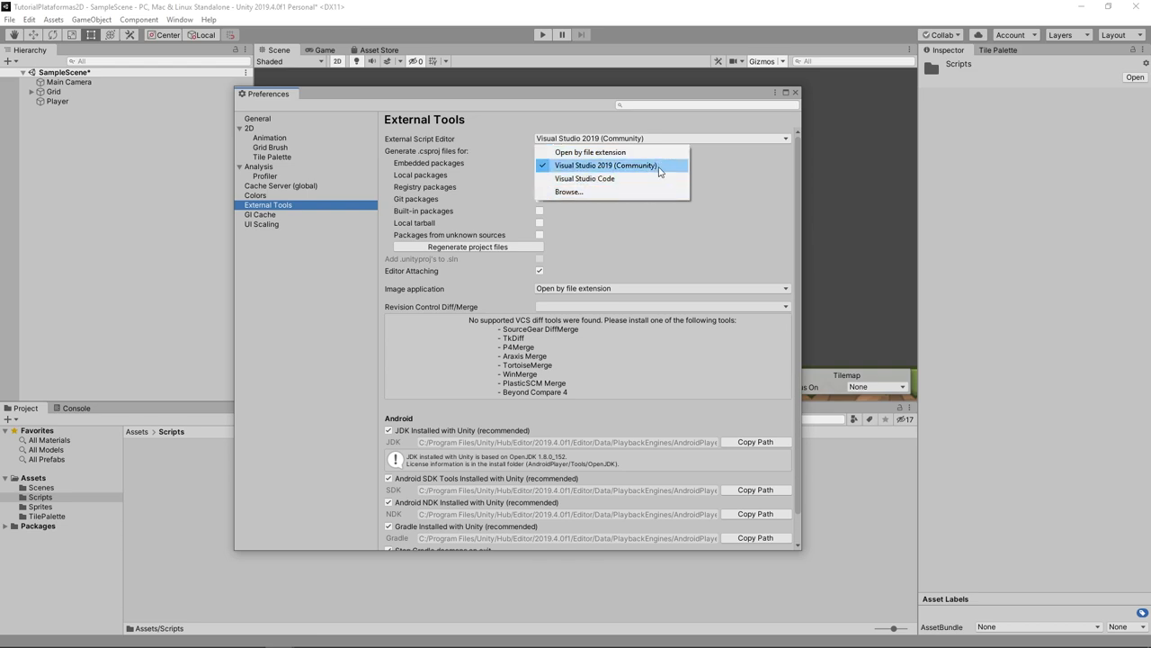
click(590, 111)
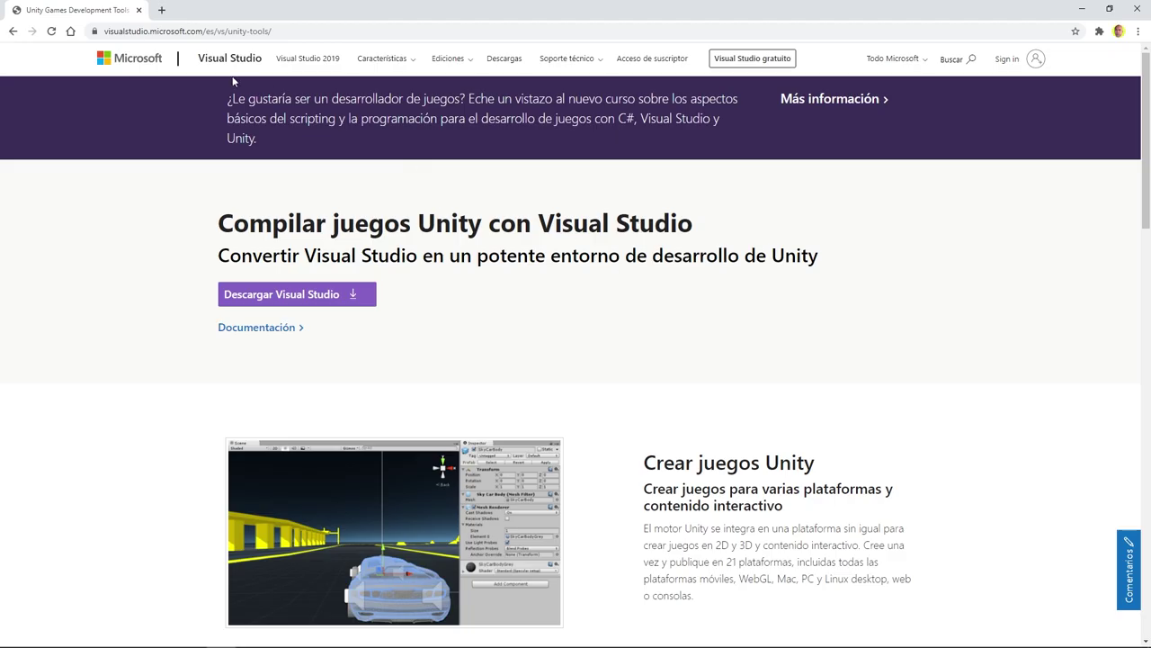
- Show the Visual Studio 2019 edition download choices on the Unity tools page
click(285, 35)
click(335, 295)
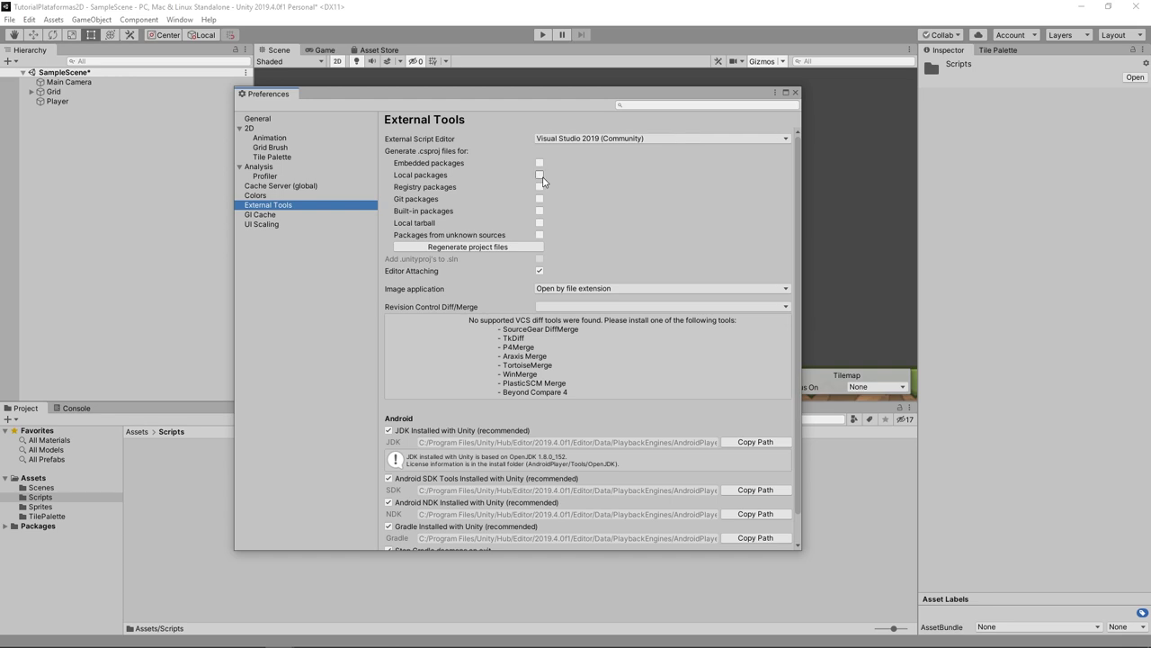
- Choose Visual Studio 2019 (Community) from the External Script Editor list
click(653, 139)
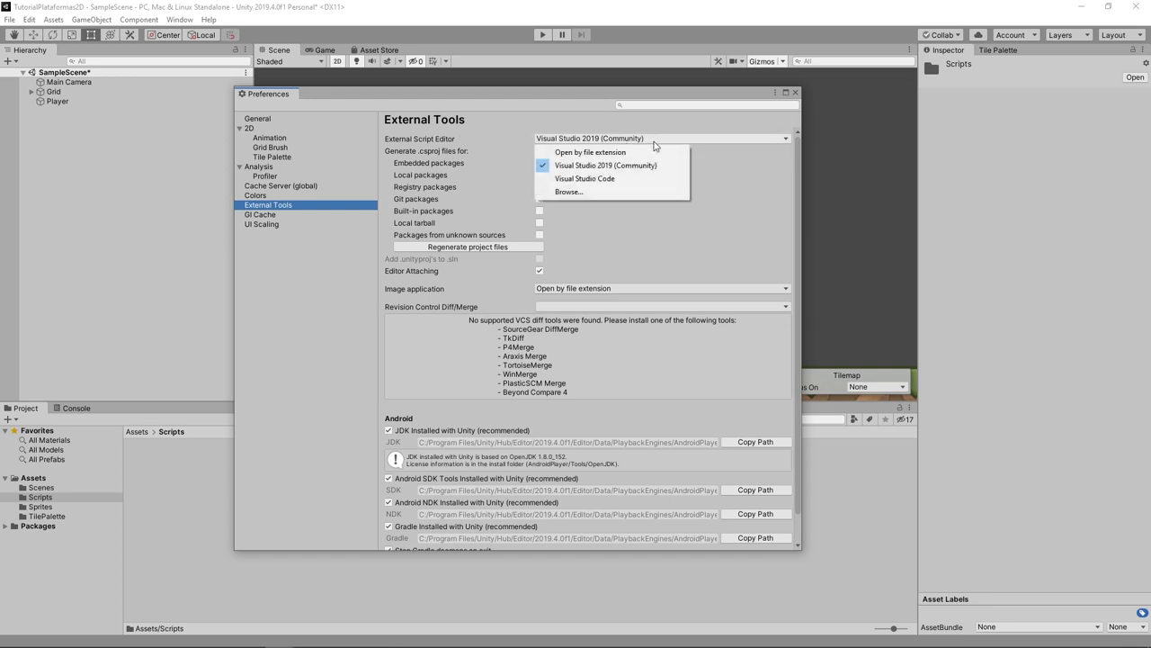
click(612, 165)
- Close Preferences and create a C# script named 'PlayerController' in Scripts, opening it
click(795, 94)
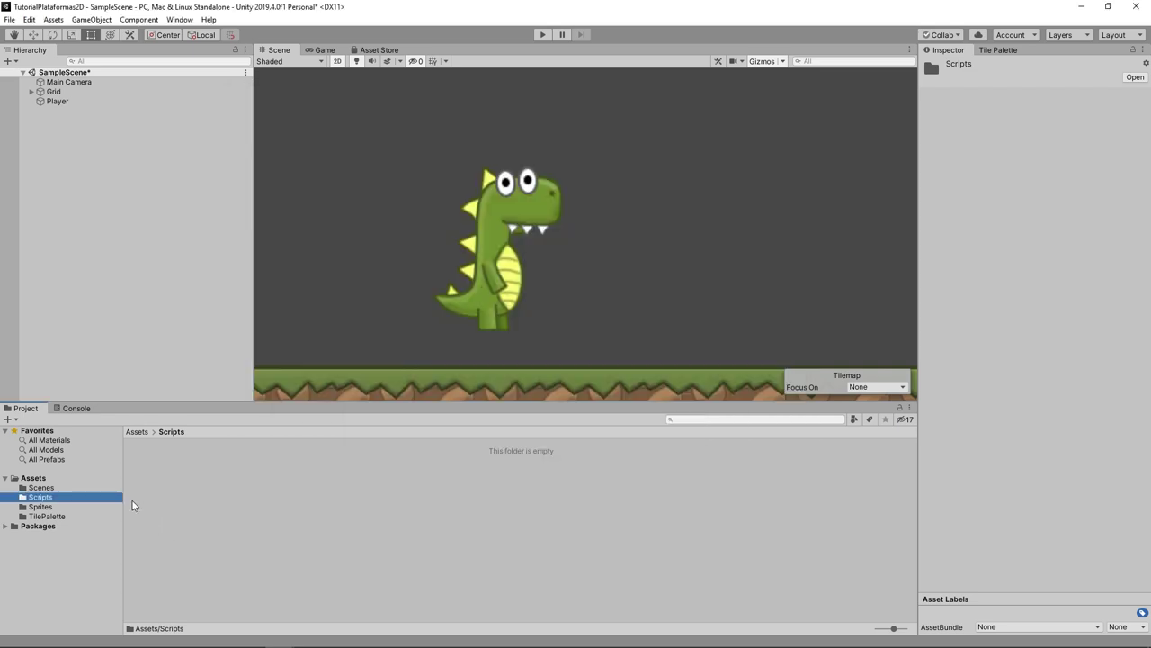
right_click(211, 467)
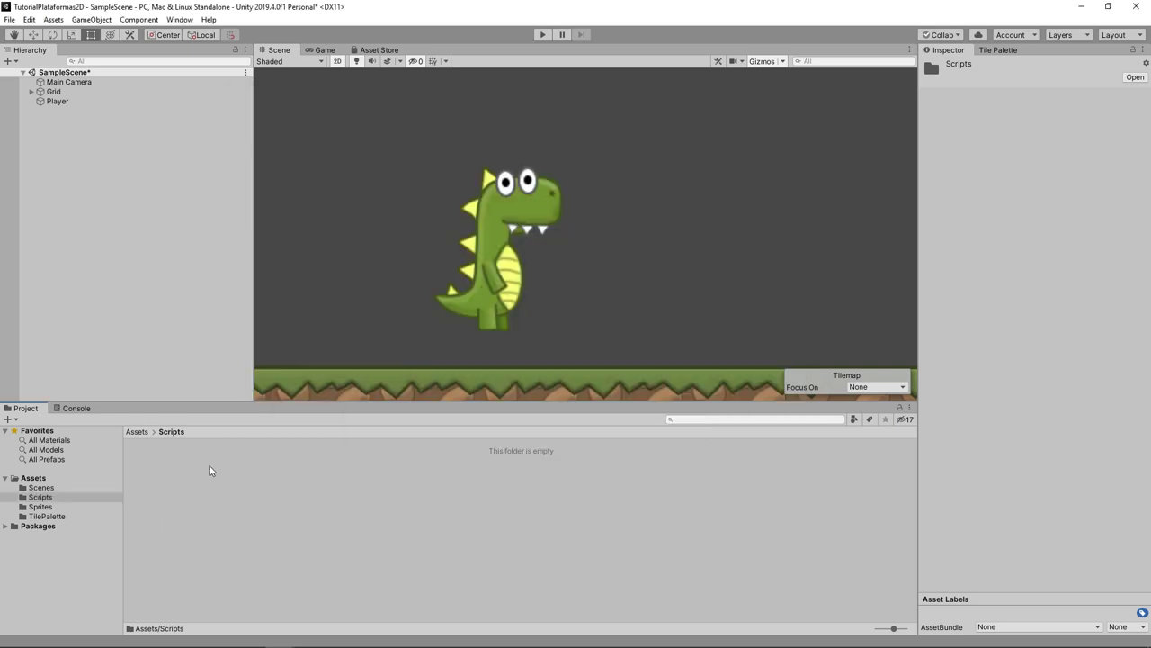
mouse_move(329, 168)
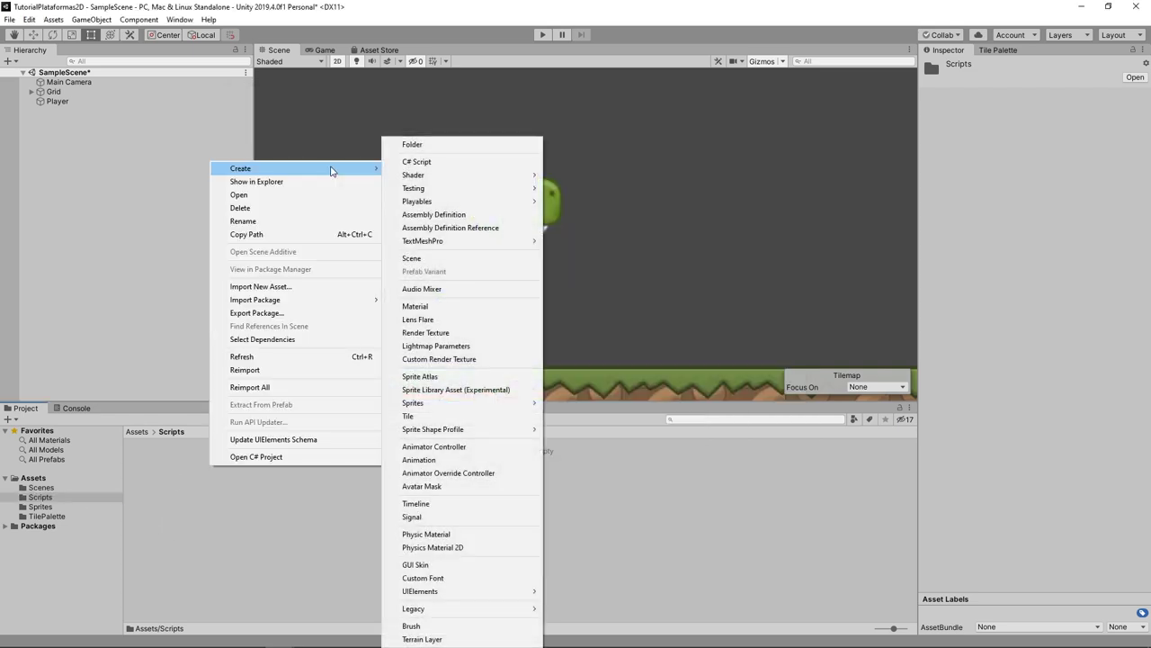
click(459, 163)
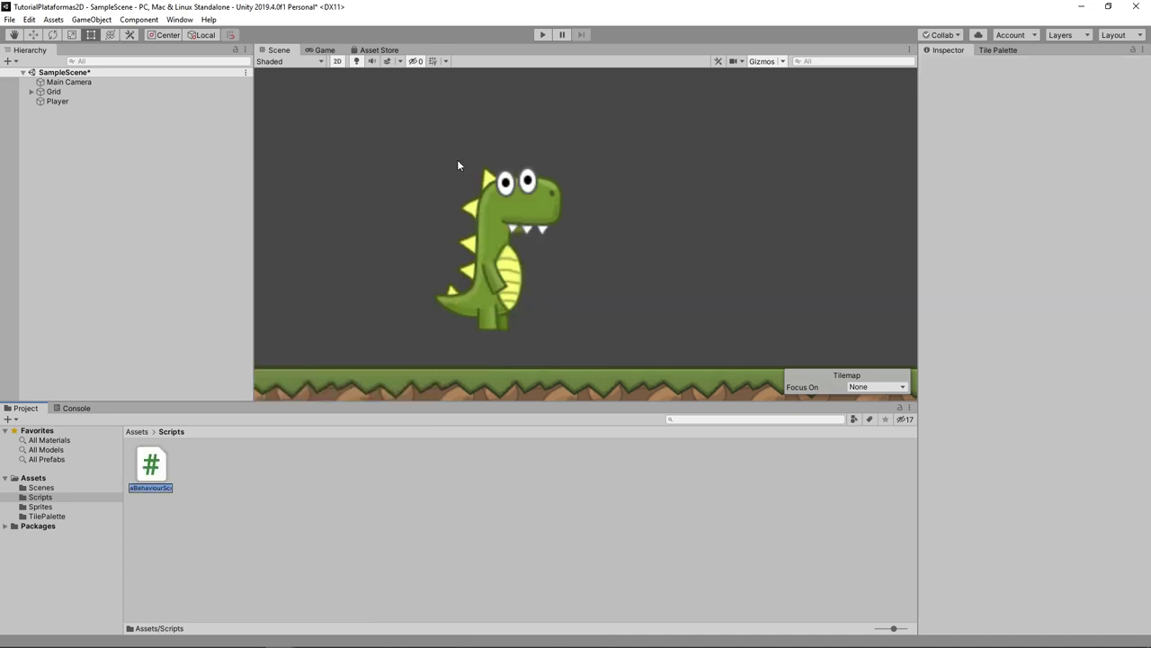
text(PlayerController)
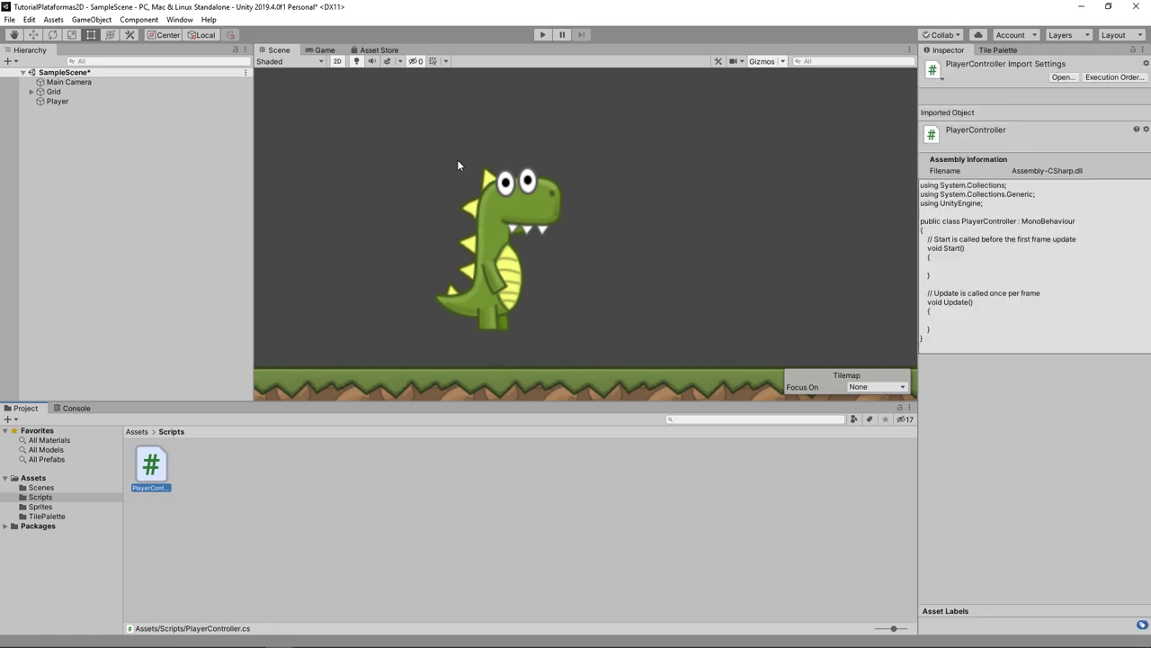
key(Return)
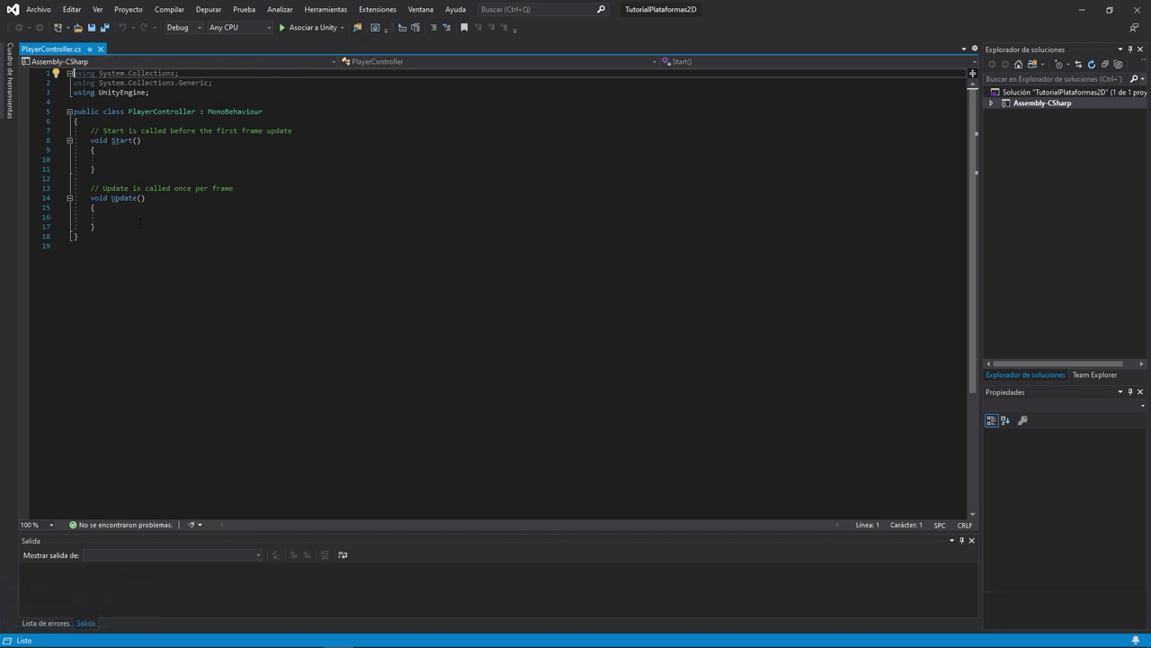
- Review the generated using statements and the empty Start and Update methods
click(81, 236)
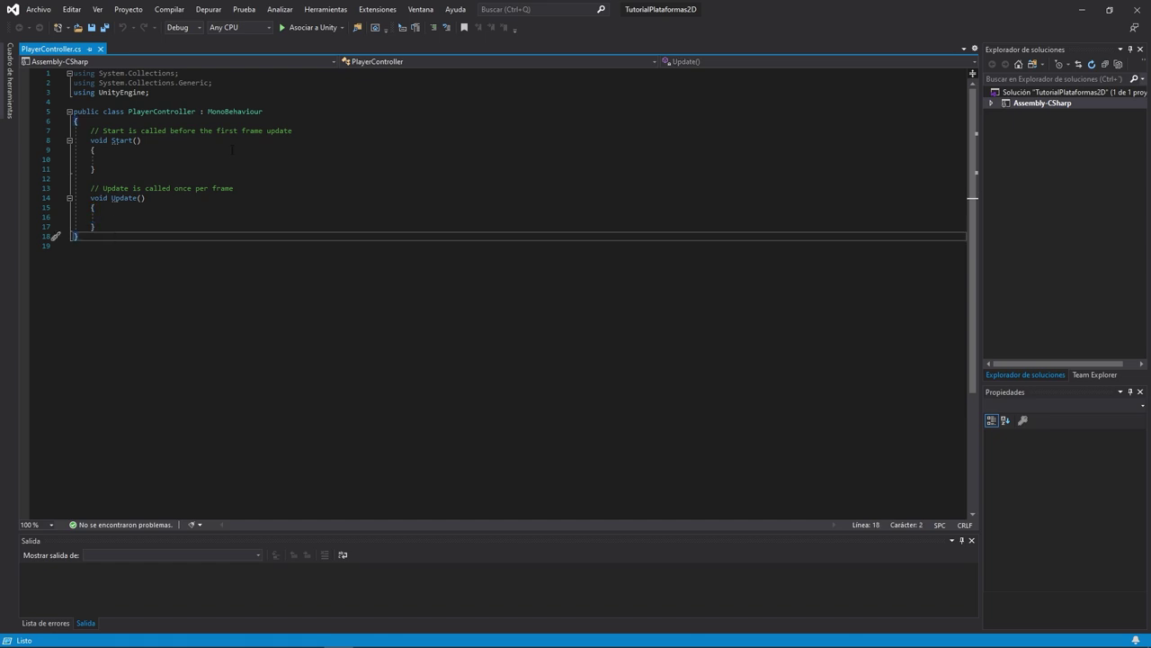
drag(149, 92, 74, 73)
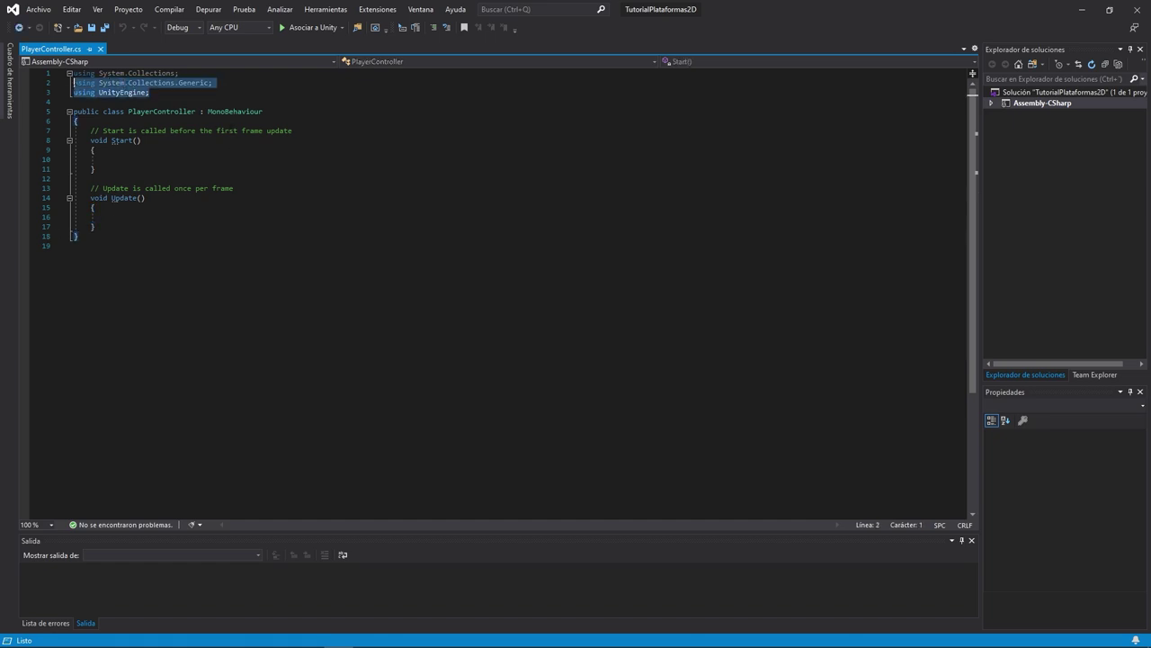
click(74, 101)
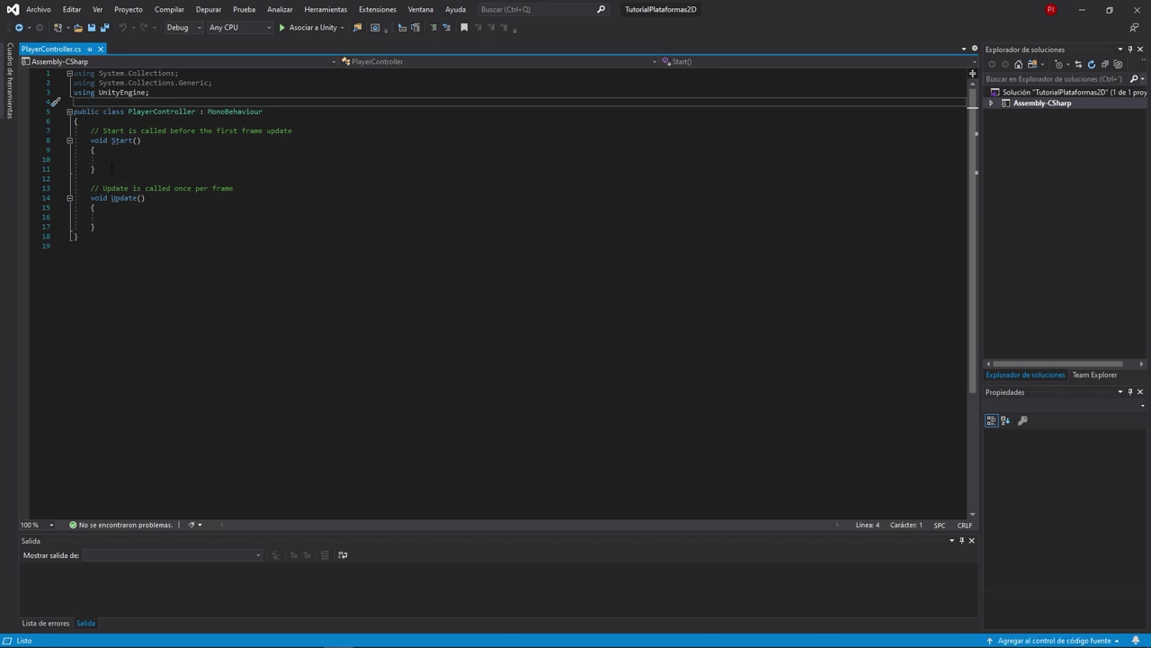
drag(106, 164, 90, 133)
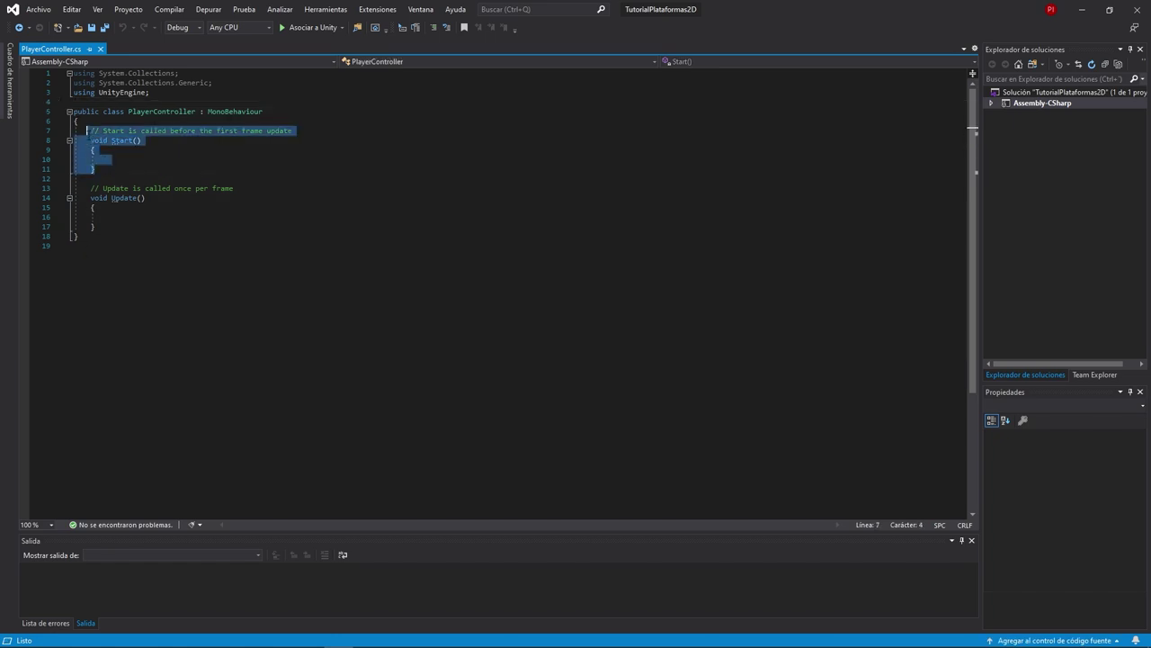
click(108, 159)
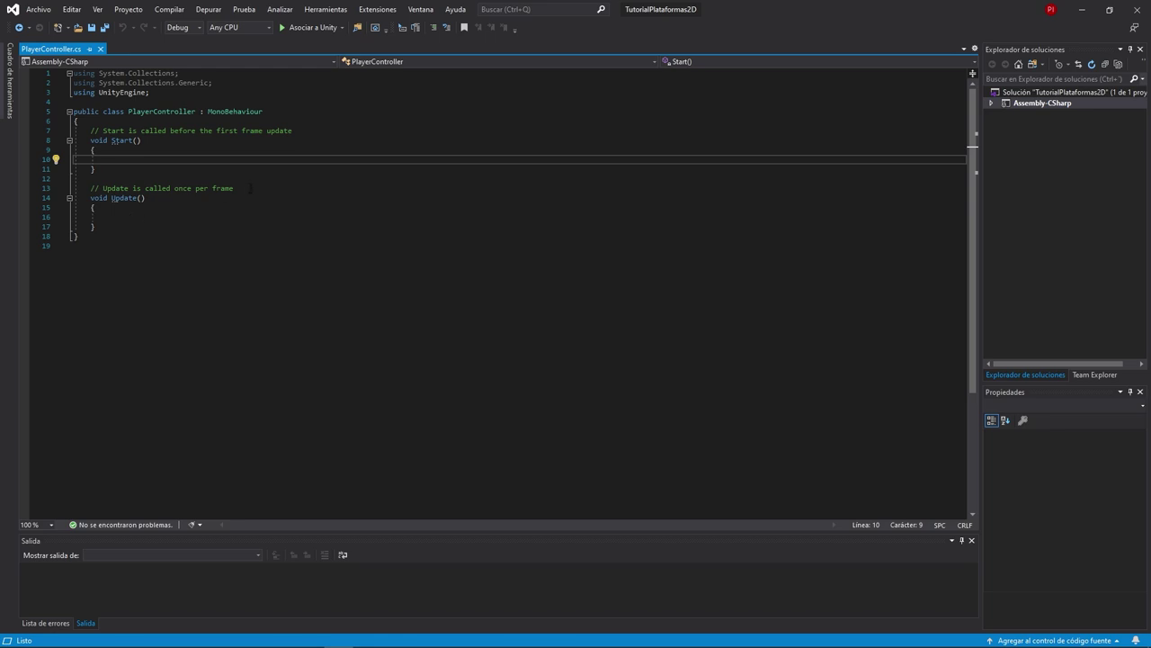
click(137, 216)
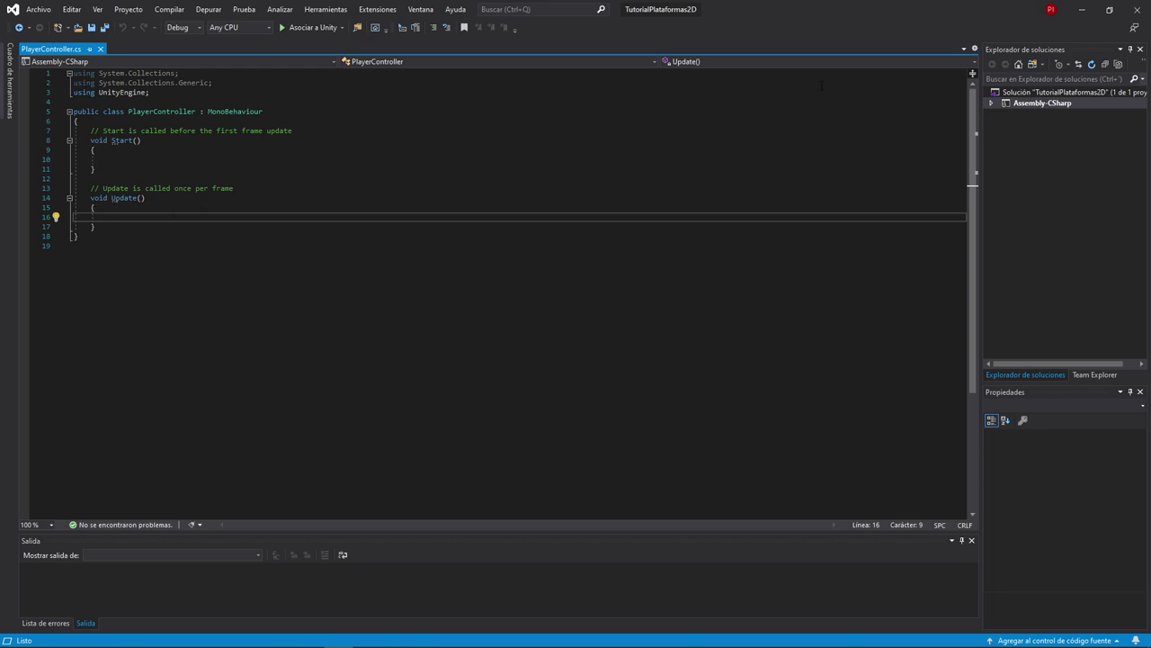
- Close Visual Studio to return to Unity
click(39, 8)
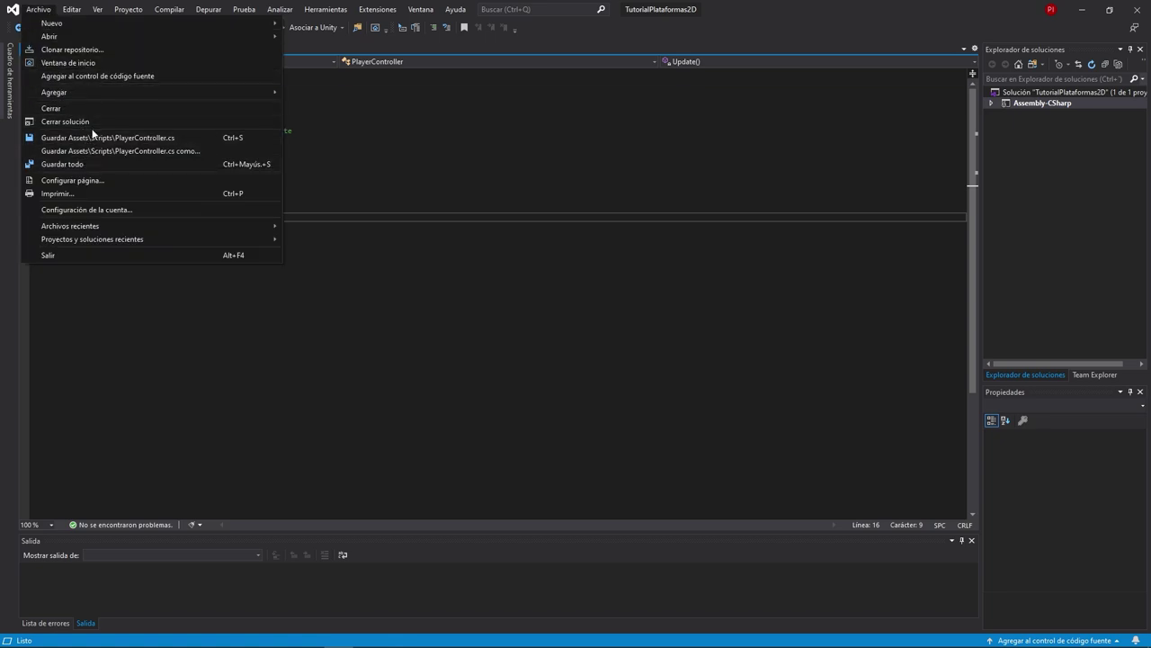
click(1138, 12)
click(1138, 12)
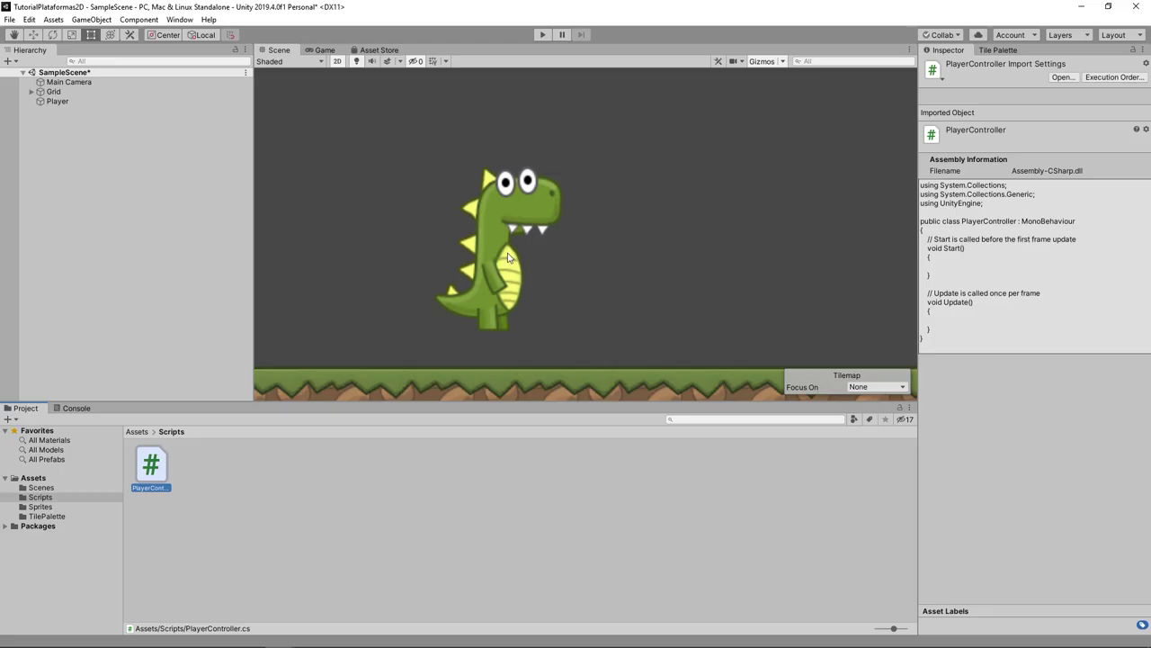
- Select Player and add the Player Controller script via an Add Component search for 'player'
double_click(81, 101)
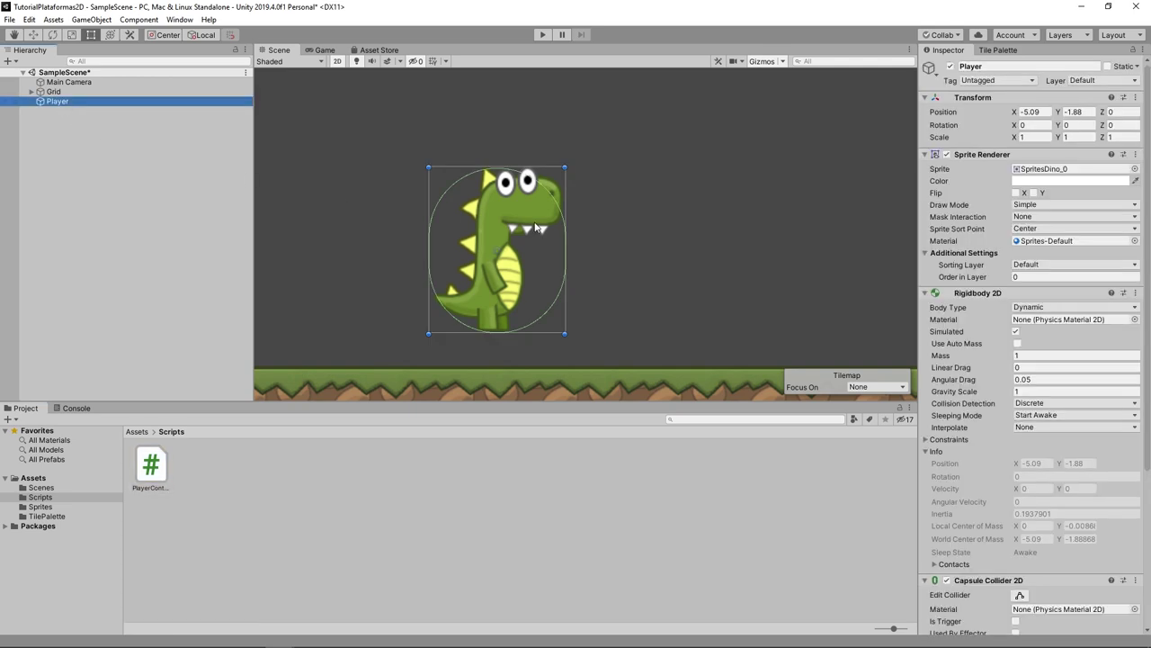
scroll(1118, 263, down, 5)
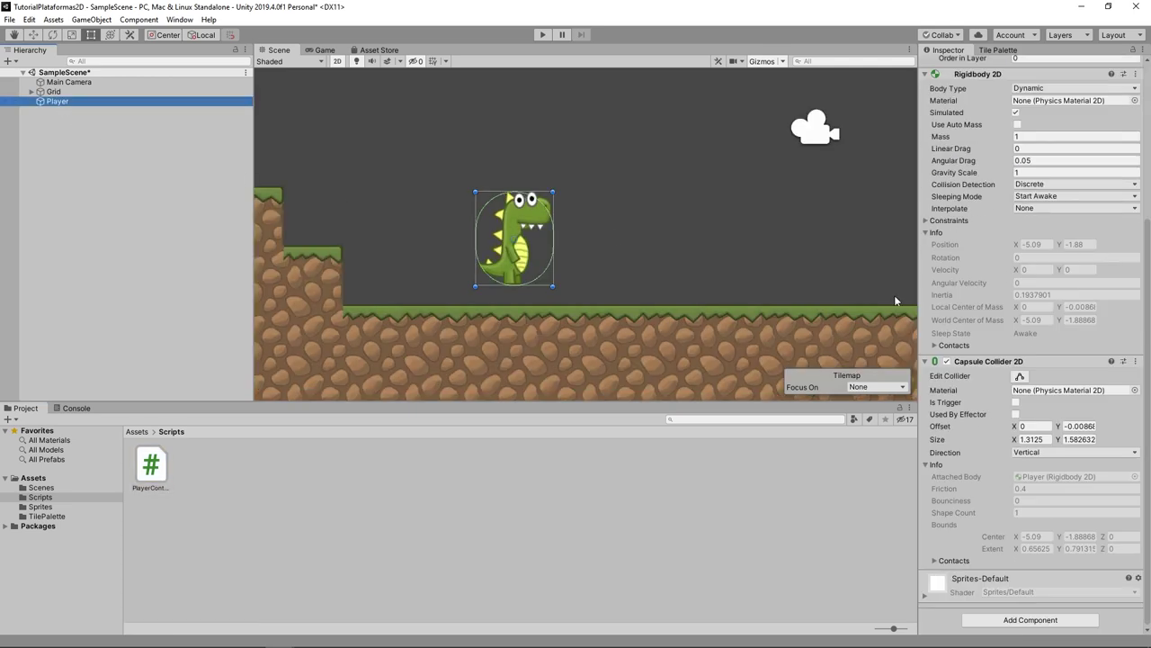
mouse_move(150, 466)
mouse_down()
mouse_move(948, 623)
mouse_move(270, 483)
mouse_up()
click(1005, 621)
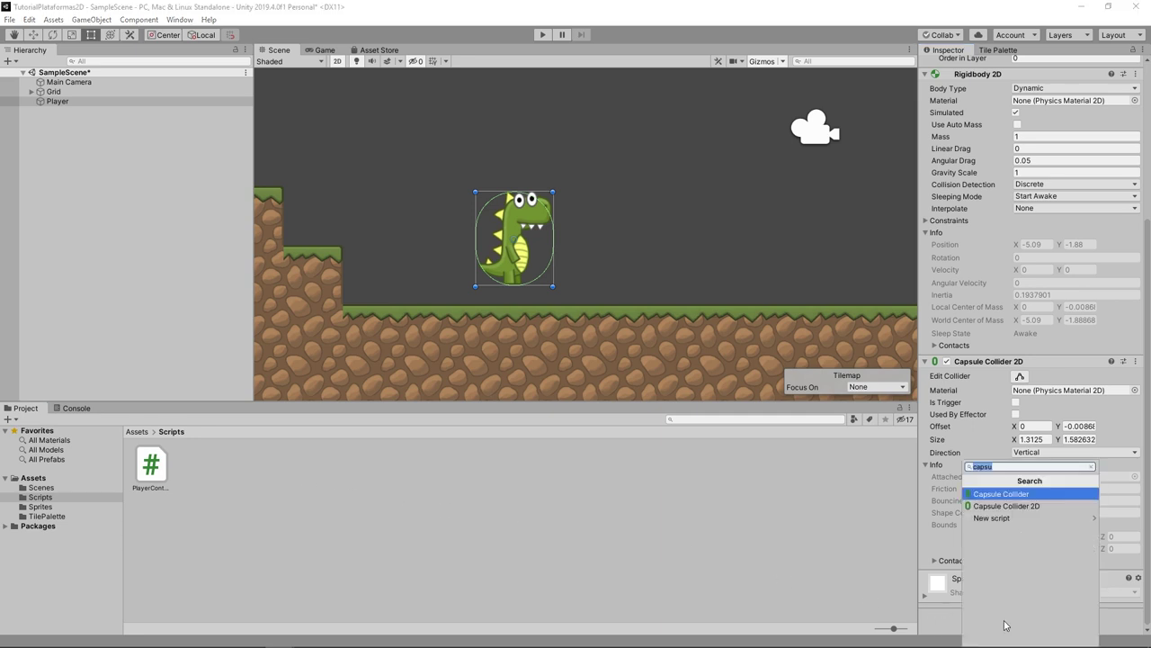
text(pl)
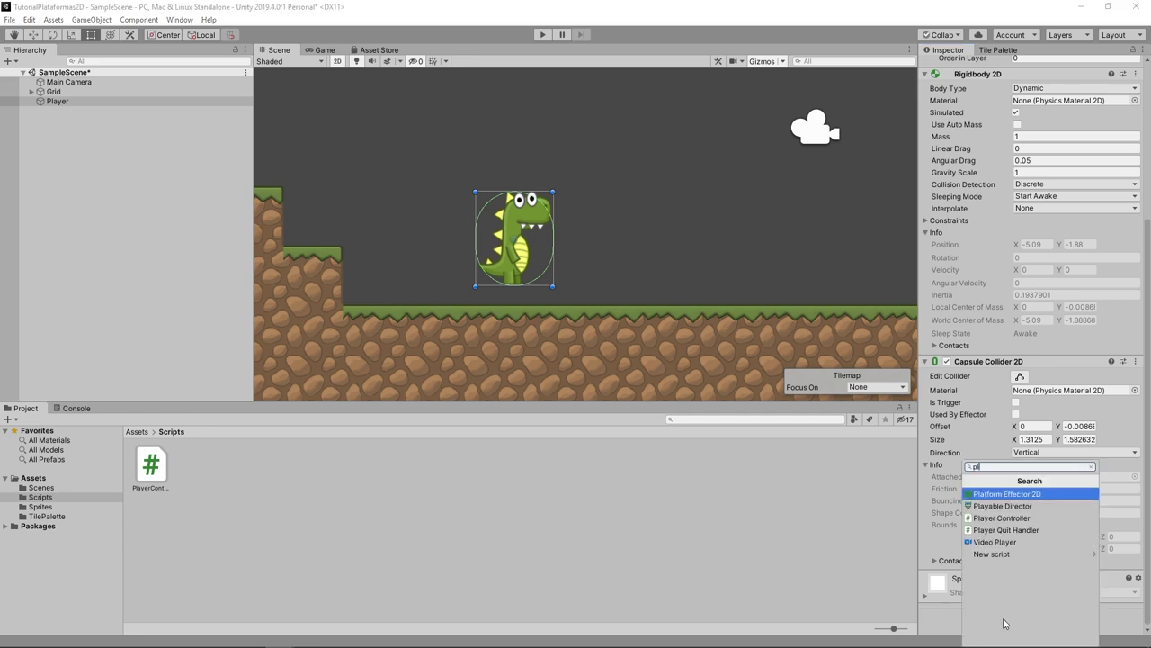
text(ayer)
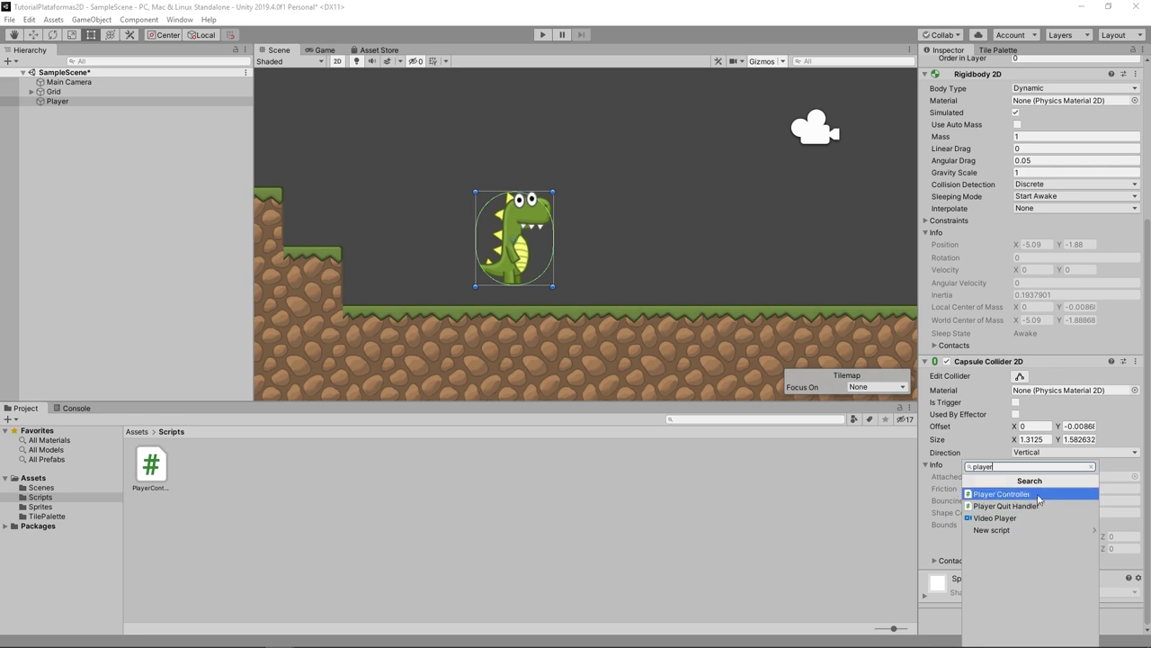
click(1025, 494)
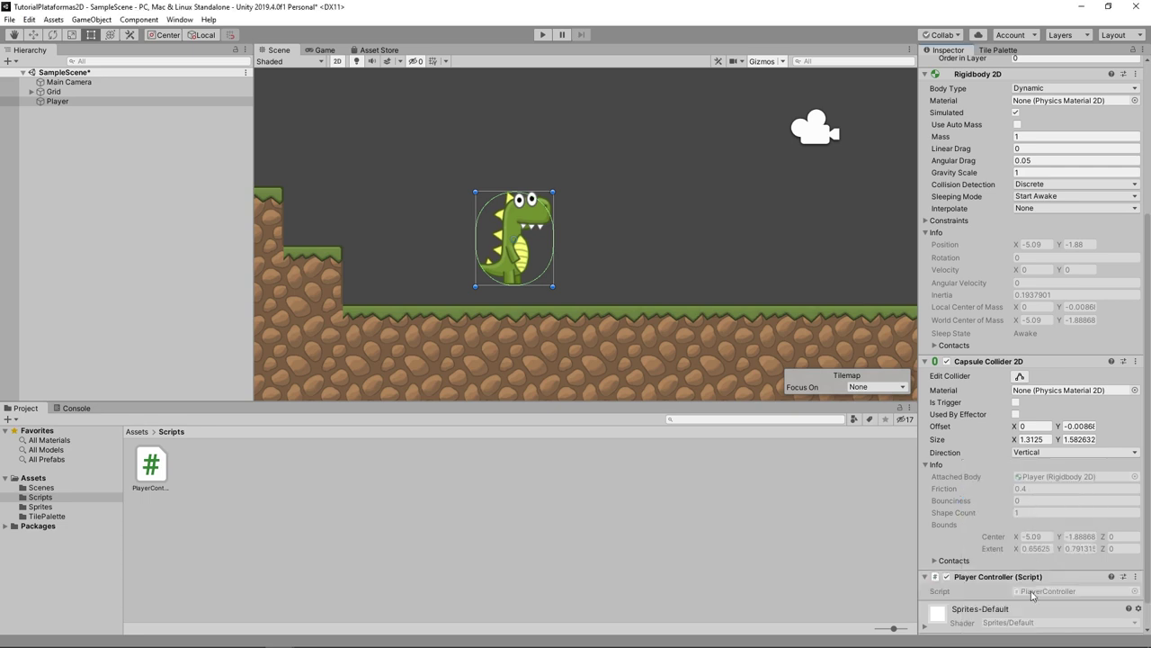
scroll(1034, 597, down, 1)
click(563, 229)
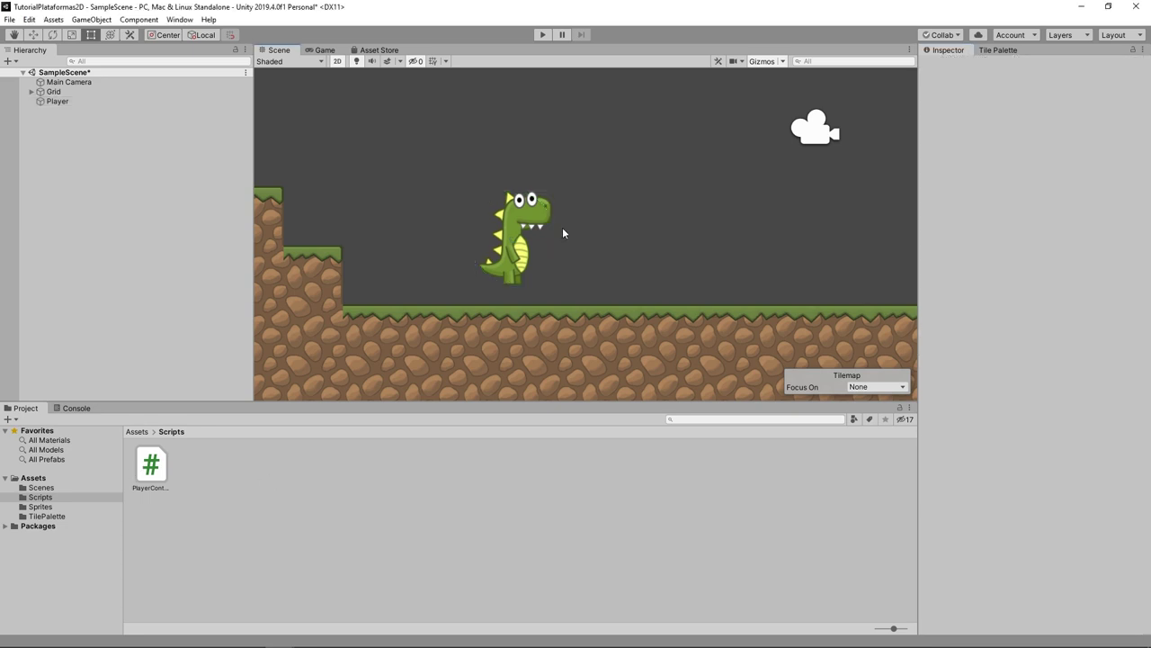